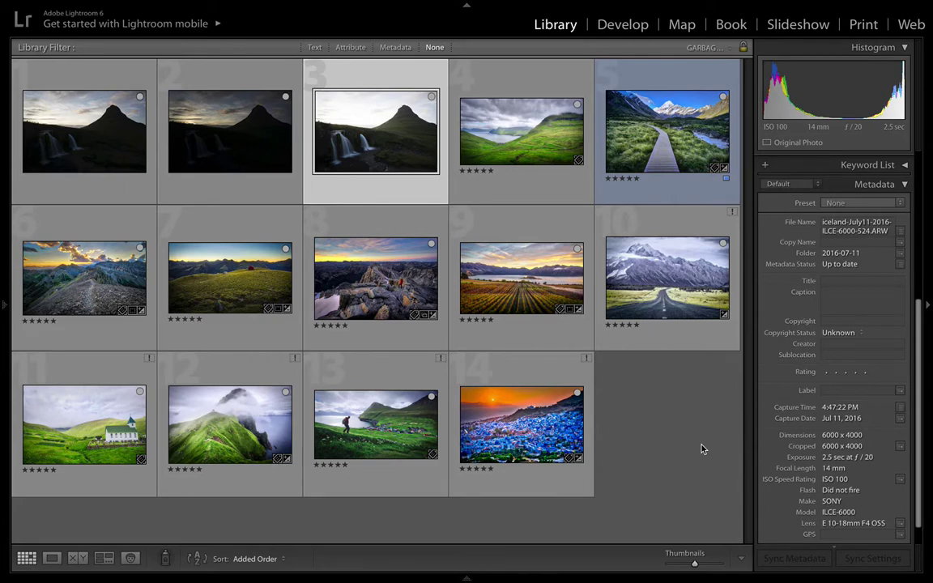
Compare the three bracketed waterfall exposures one after another at full-screen size.
{"action": "left_click", "coordinate": [77, 136]}
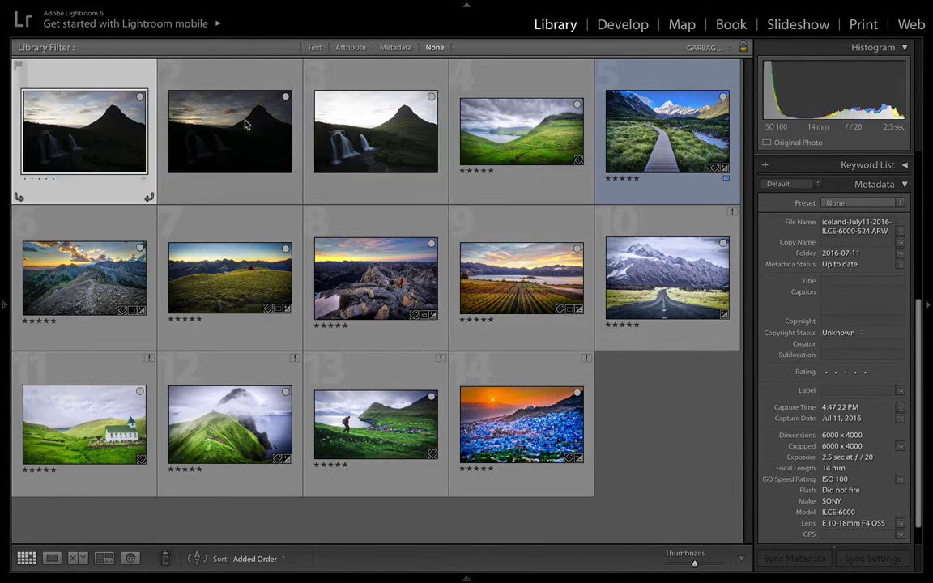
{"action": "left_click", "coordinate": [304, 115]}
{"action": "key", "text": "f"}
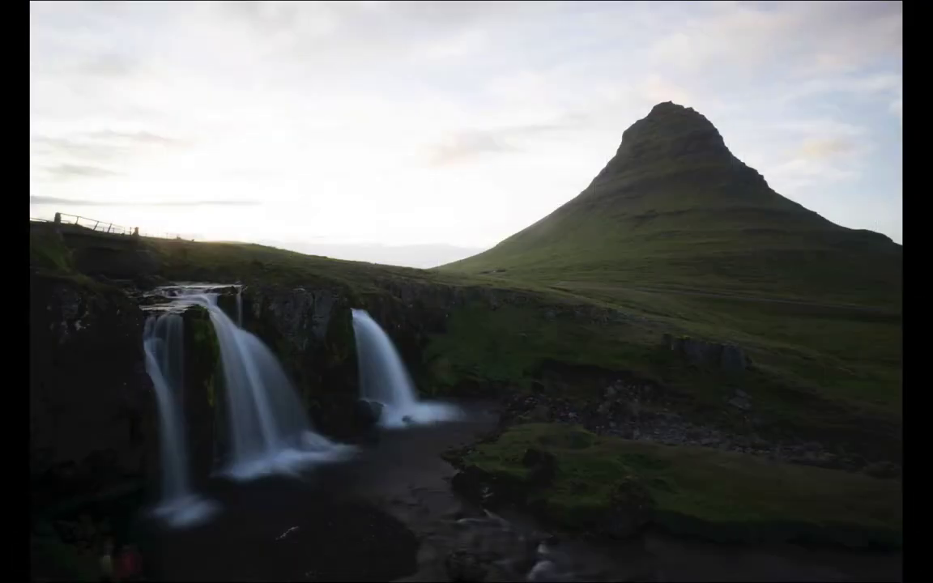
{"action": "key", "text": "Right"}
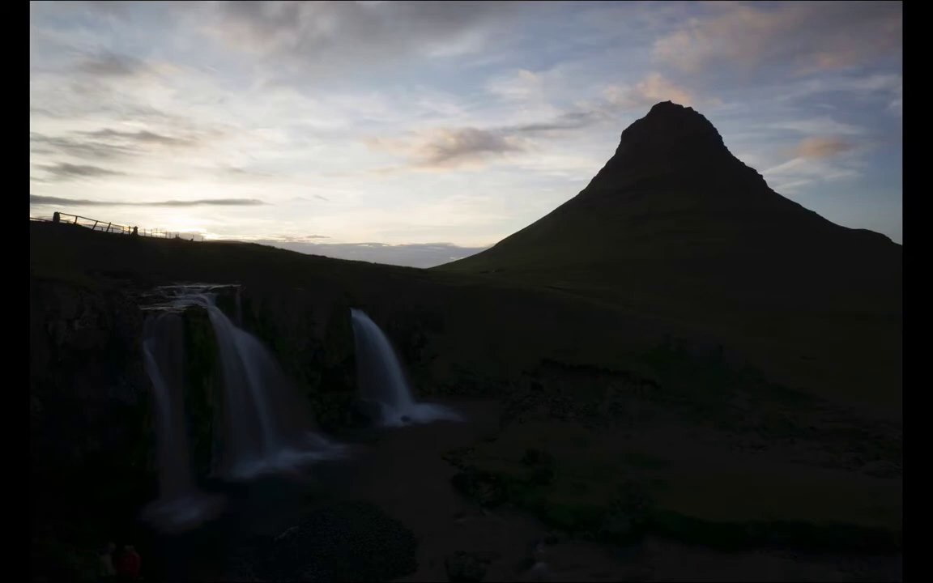
{"action": "key", "text": "Right"}
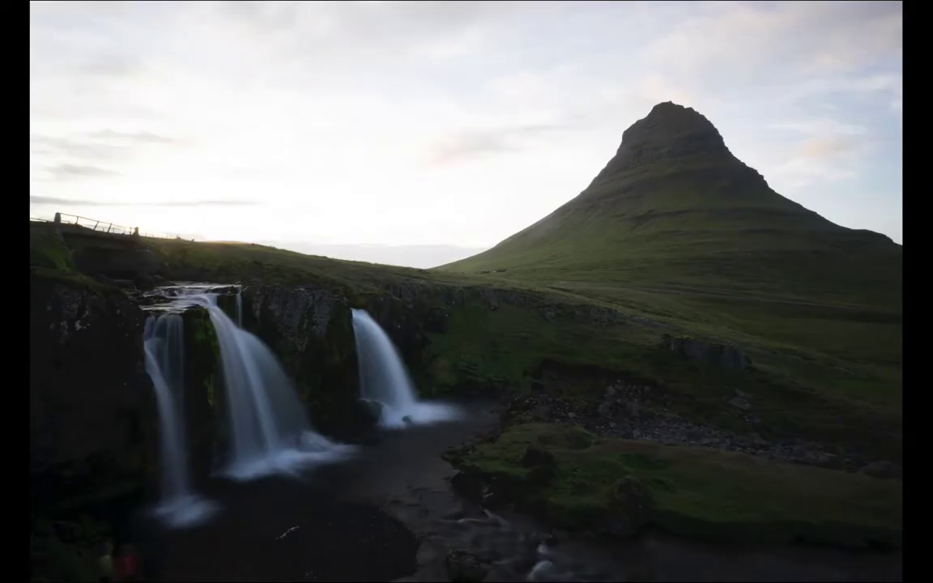
{"action": "key", "text": "Right"}
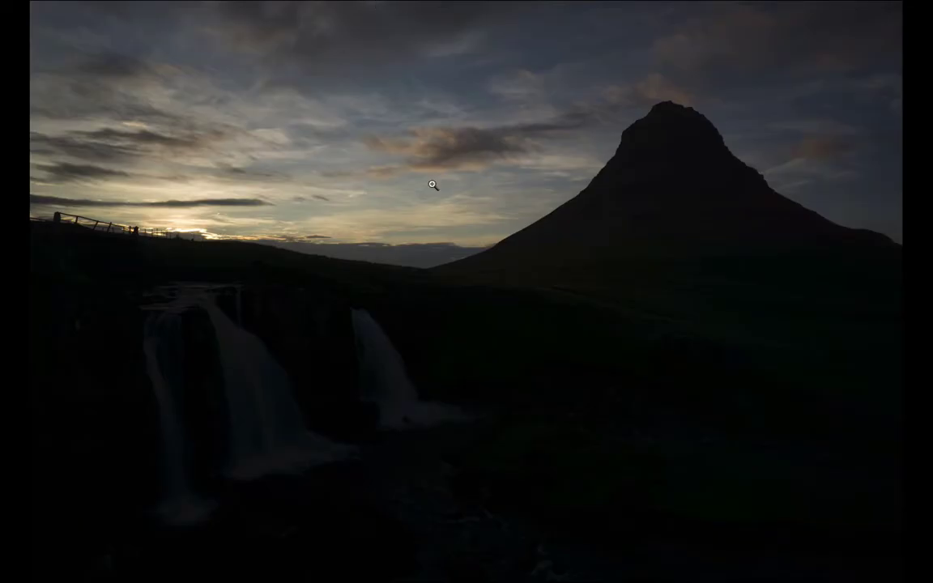
{"action": "key", "text": "Right"}
{"action": "key", "text": "Right"}
{"action": "key", "text": "Left"}
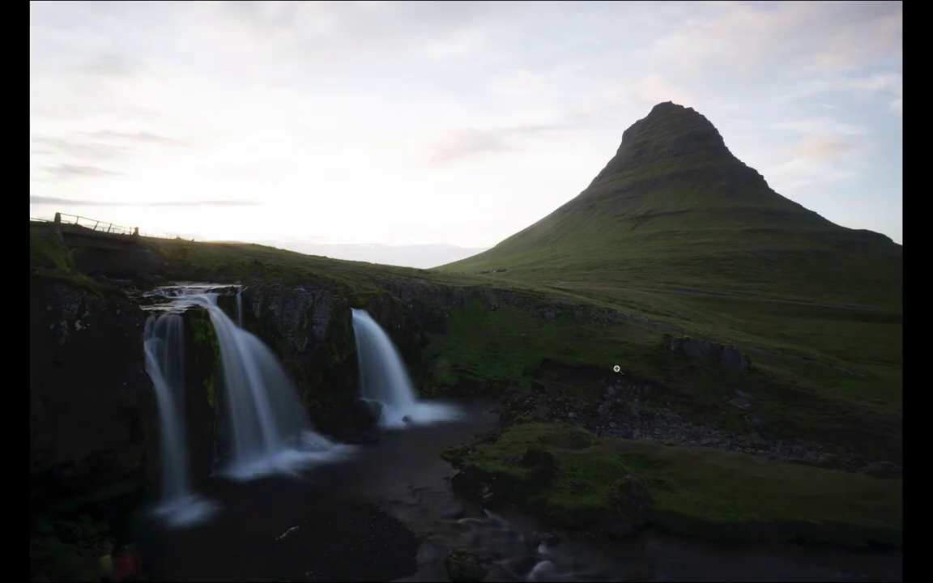
{"action": "key", "text": "Left"}
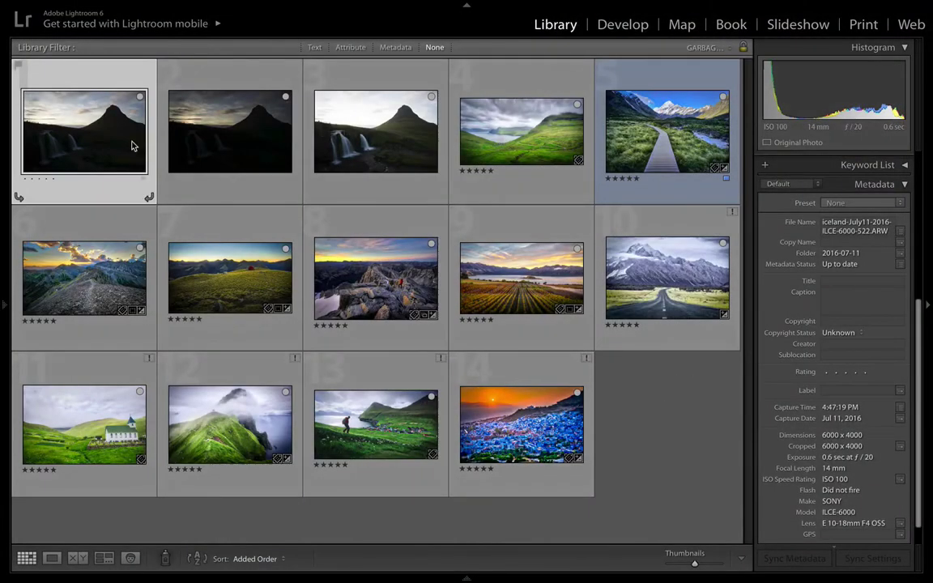
Go through the three bracketed waterfall photos in the grid to check each one's capture settings.
{"action": "left_click", "coordinate": [243, 163]}
{"action": "left_click", "coordinate": [335, 146]}
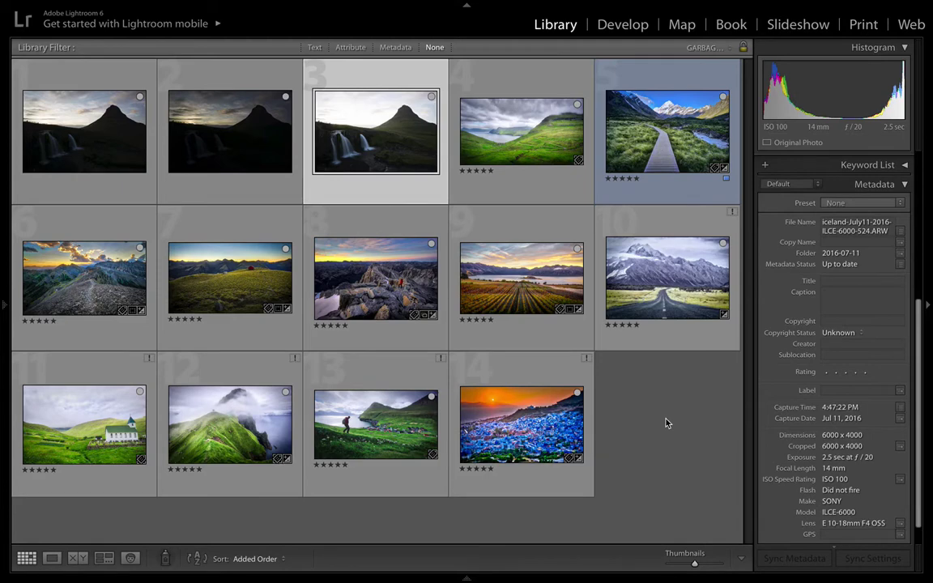
{"action": "left_click", "coordinate": [91, 130]}
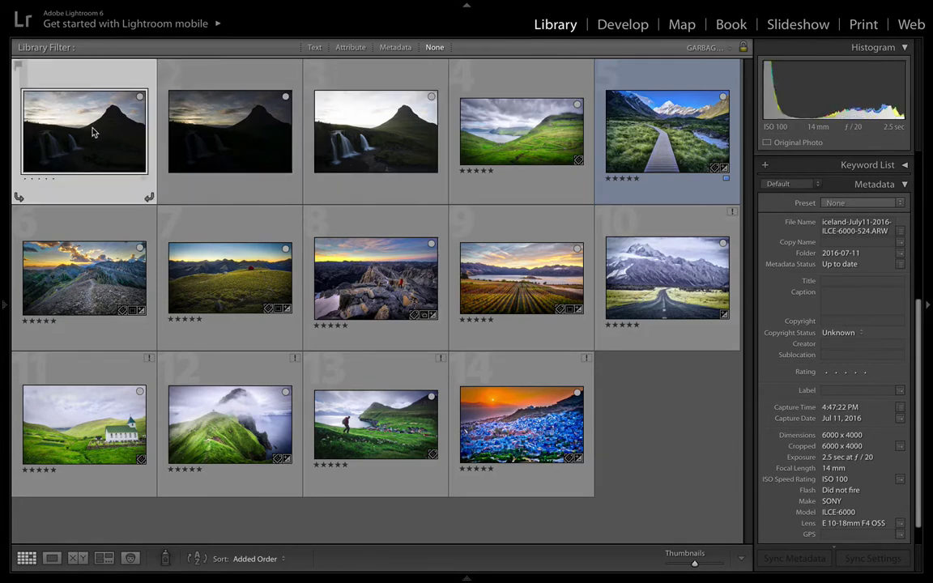
{"action": "left_click", "coordinate": [170, 128]}
{"action": "left_click", "coordinate": [372, 136]}
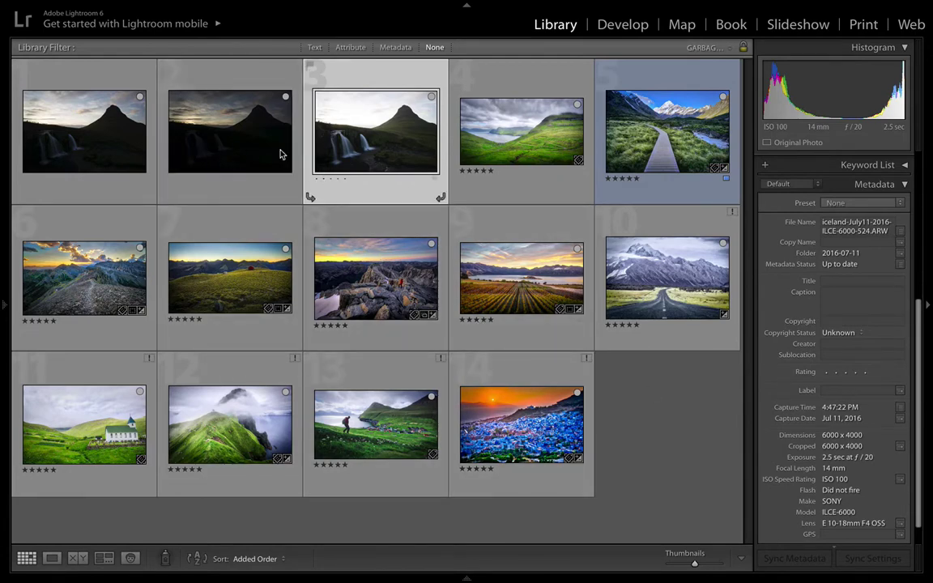
Leave full-screen mode and open all three bracketed waterfall photos together in Aurora HDR 2017.
{"action": "left_click", "coordinate": [35, 21]}
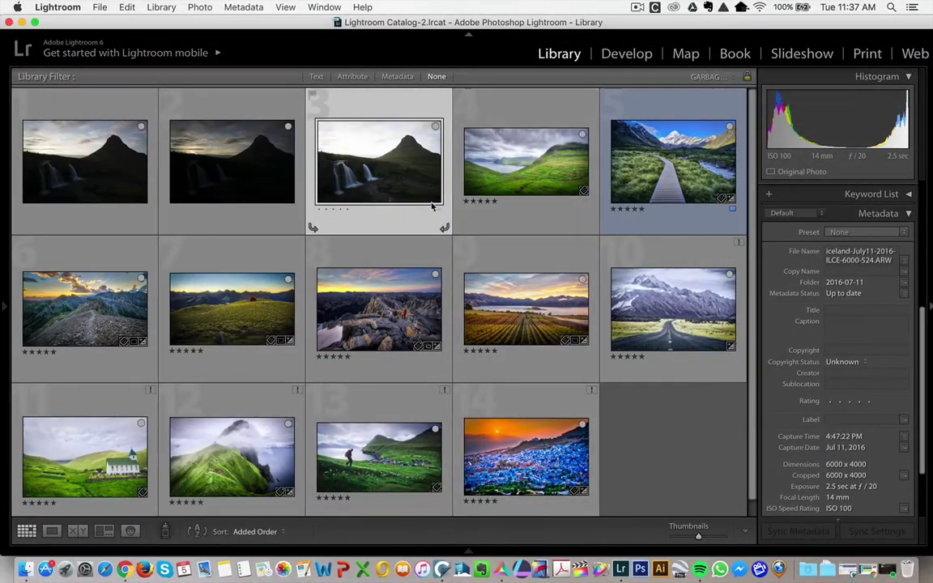
{"action": "left_click", "coordinate": [89, 166], "text": "shift"}
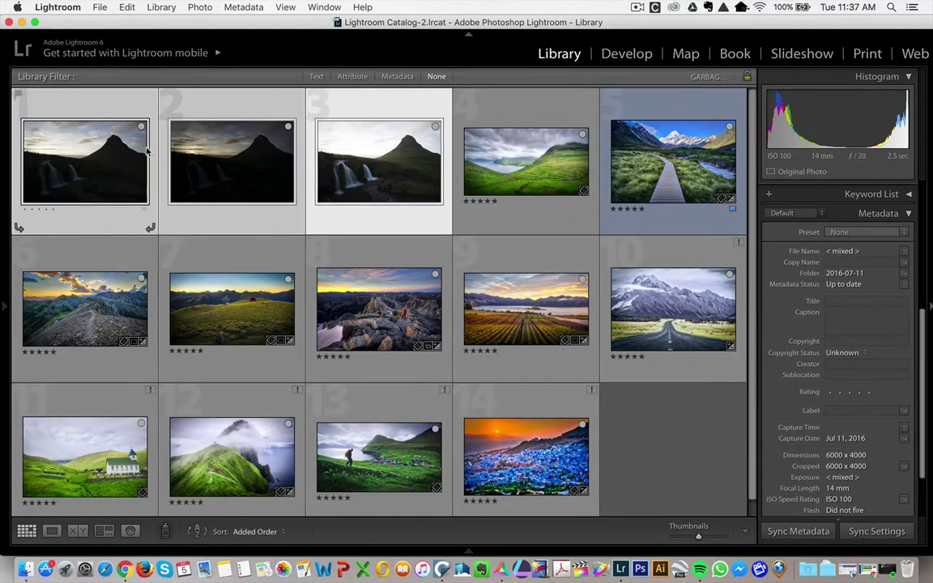
{"action": "left_click_drag", "start_coordinate": [247, 165], "coordinate": [505, 570]}
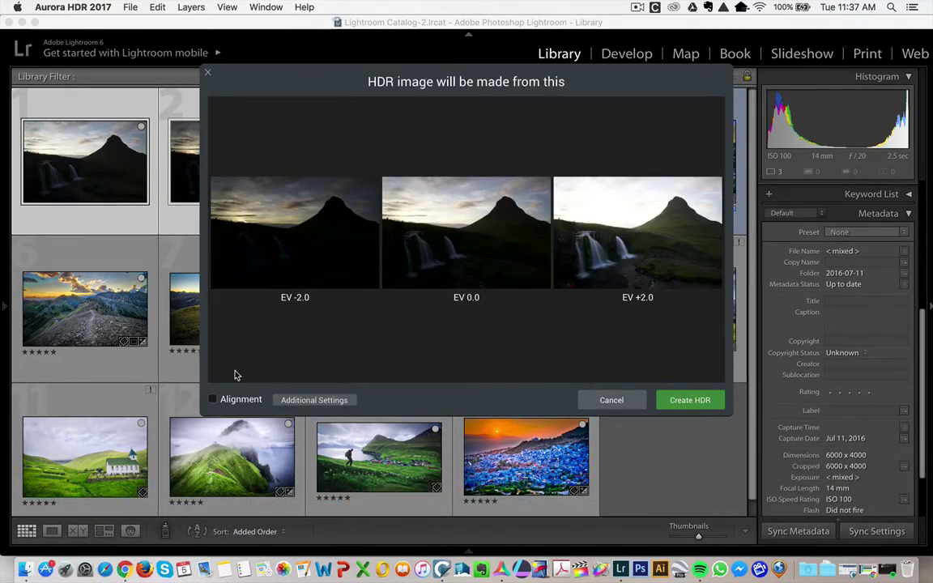
Enable Alignment and Ghosts Reduction, using the EV 0.0 image as the reference and High as the amount.
{"action": "left_click", "coordinate": [214, 399]}
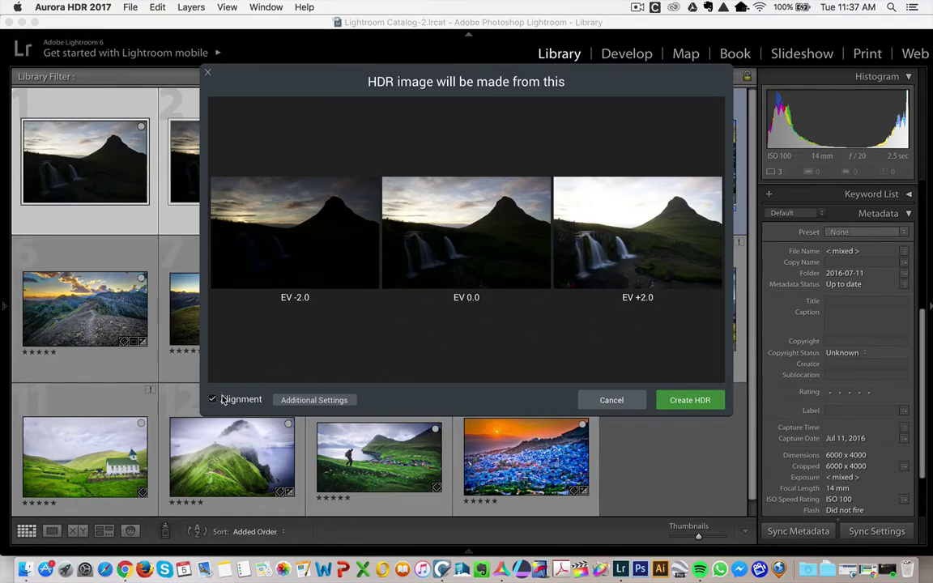
{"action": "left_click", "coordinate": [295, 402]}
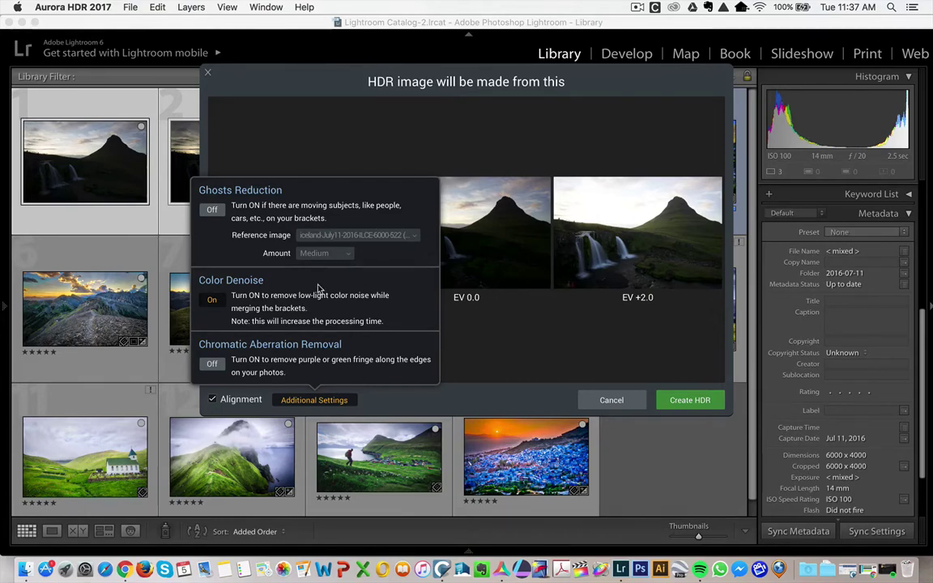
{"action": "left_click", "coordinate": [211, 210]}
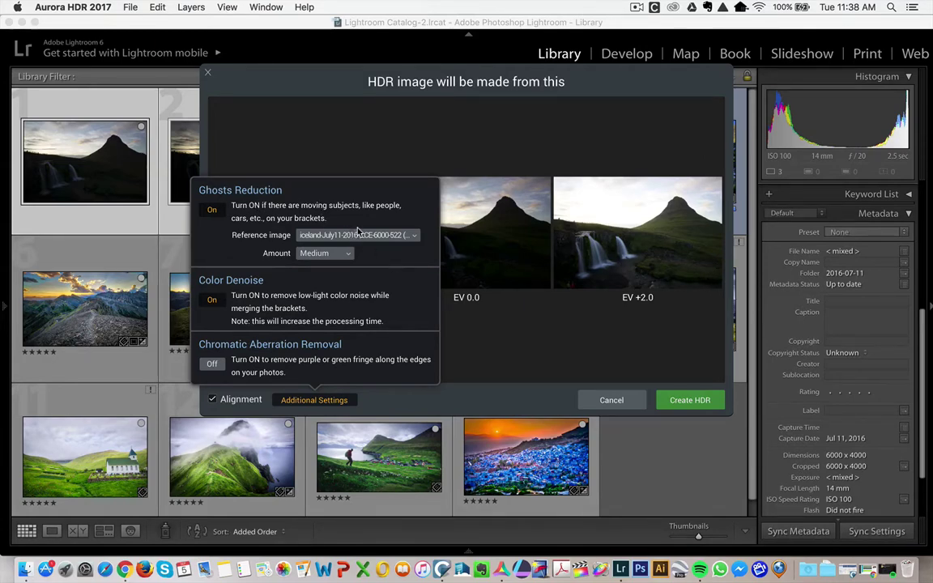
{"action": "left_click", "coordinate": [403, 236]}
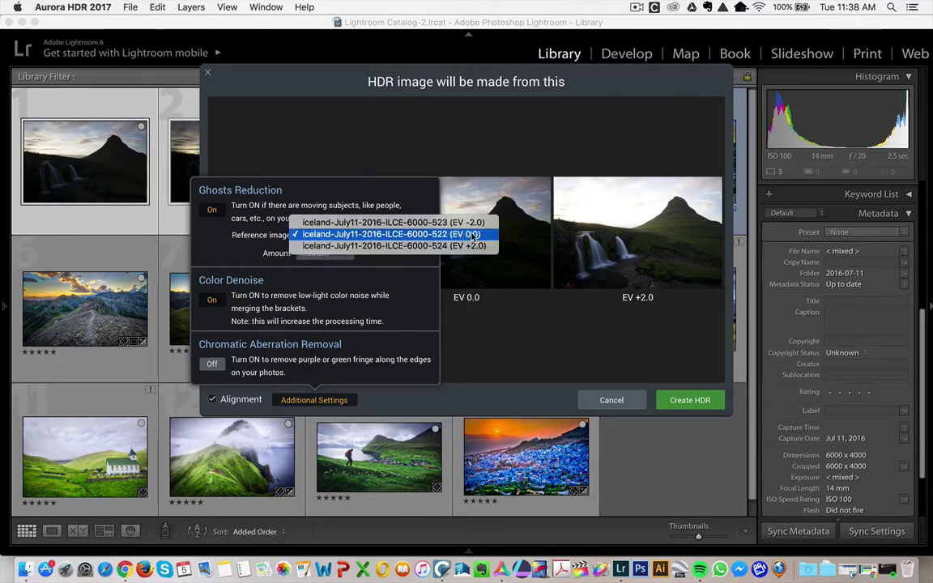
{"action": "left_click", "coordinate": [425, 234]}
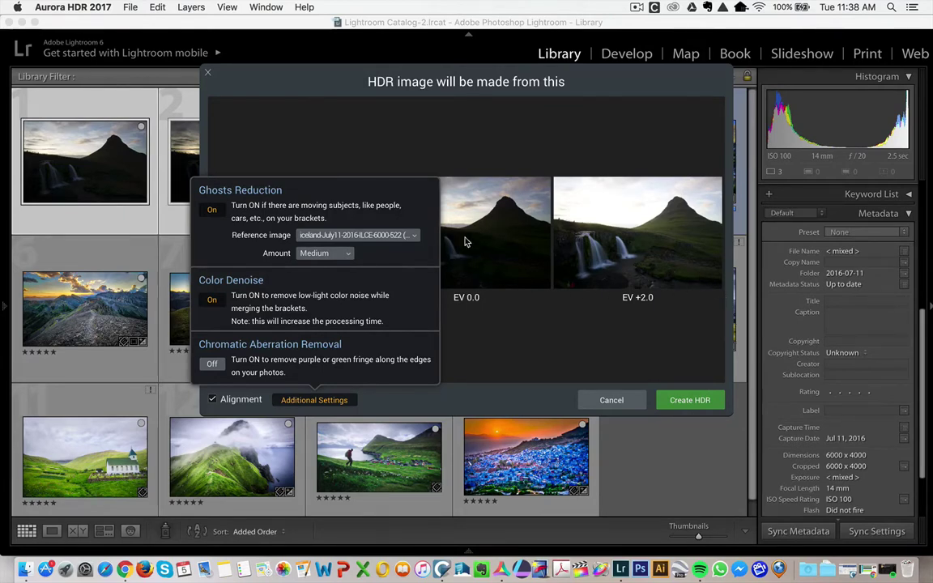
{"action": "left_click", "coordinate": [324, 253]}
{"action": "left_click", "coordinate": [326, 264]}
Turn on Chromatic Aberration Removal and create the HDR image from the three brackets.
{"action": "left_click", "coordinate": [213, 364]}
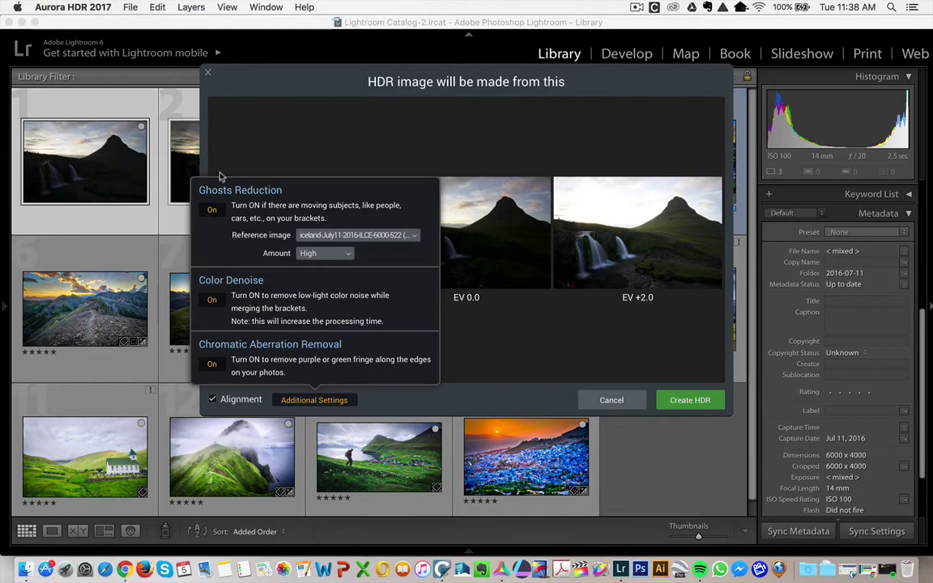
{"action": "left_click", "coordinate": [504, 395]}
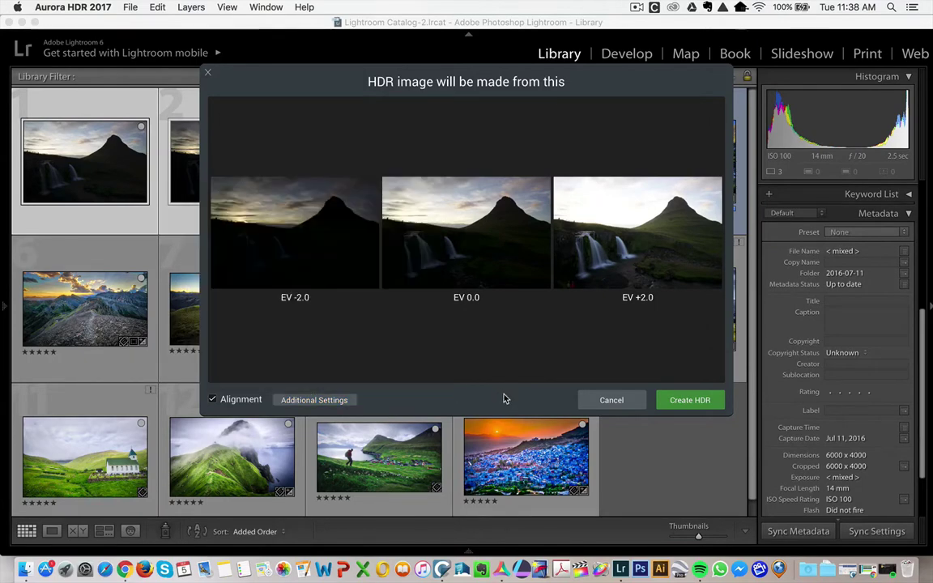
{"action": "left_click", "coordinate": [681, 399]}
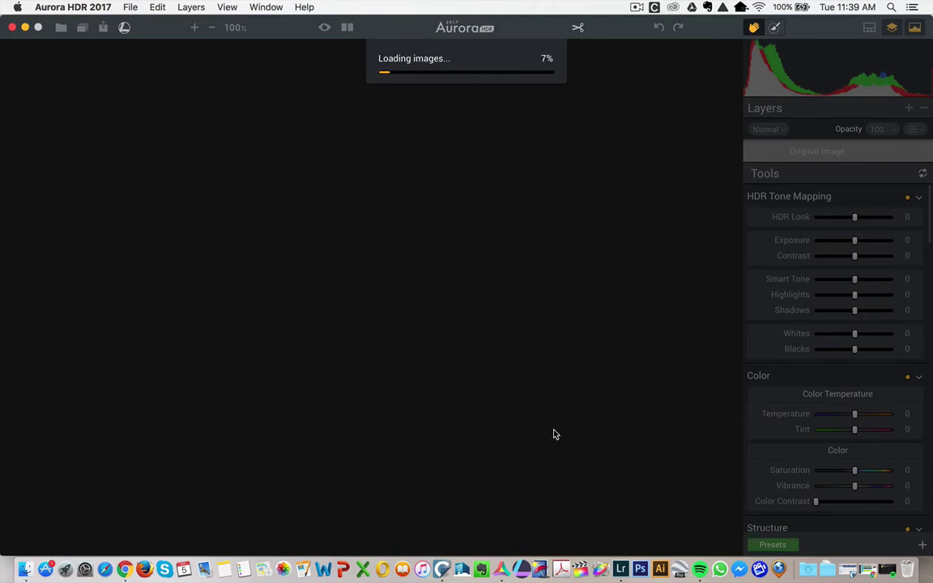
Switch to Lightroom and look through the folders and collections in the library.
{"action": "left_click", "coordinate": [609, 553]}
{"action": "left_click", "coordinate": [3, 259]}
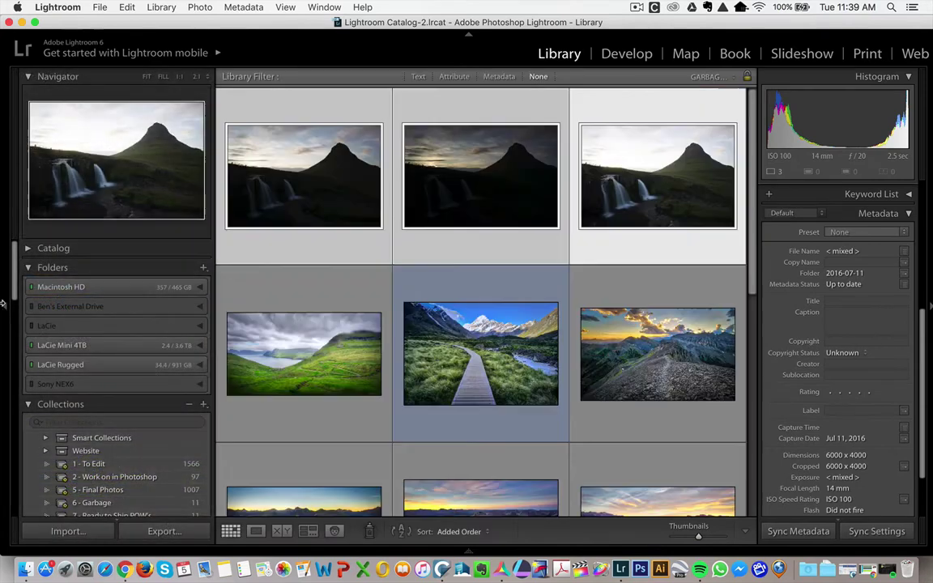
{"action": "scroll", "coordinate": [111, 491], "scroll_direction": "down", "scroll_amount": 10}
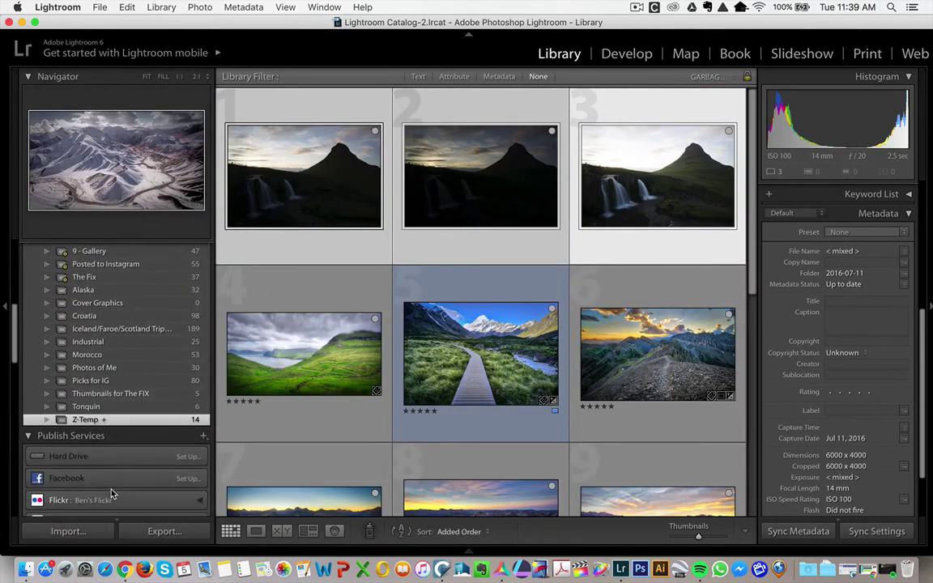
{"action": "scroll", "coordinate": [110, 490], "scroll_direction": "up", "scroll_amount": 5}
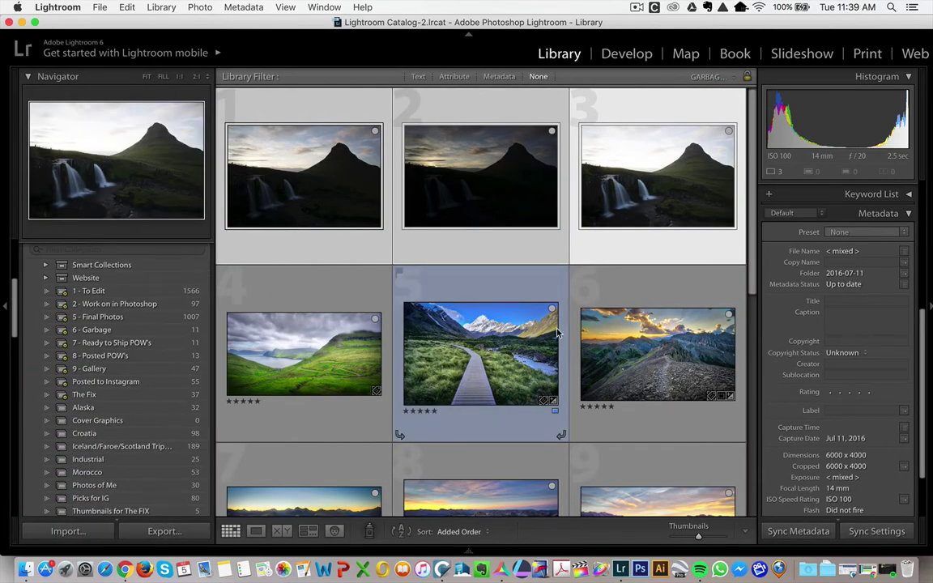
{"action": "key", "text": "ctrl+Up"}
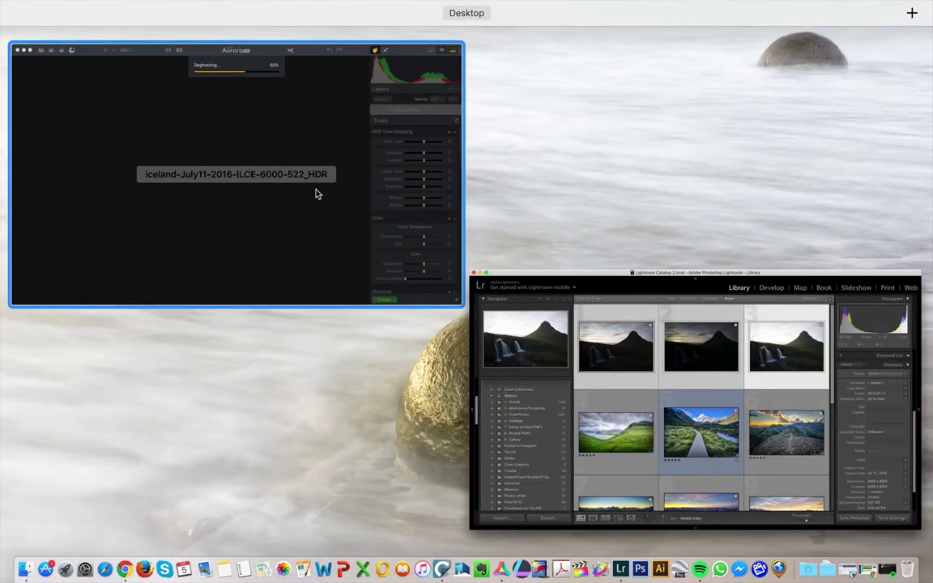
{"action": "left_click", "coordinate": [558, 382]}
Look at the Photo Merge options for the selected brackets, then return to Aurora HDR 2017.
{"action": "right_click", "coordinate": [468, 200]}
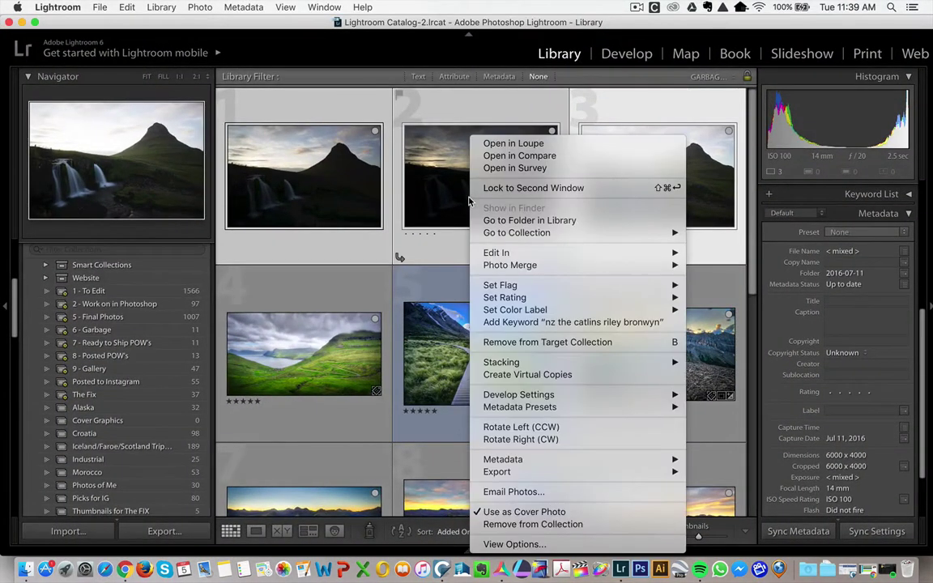
{"action": "mouse_move", "coordinate": [615, 266]}
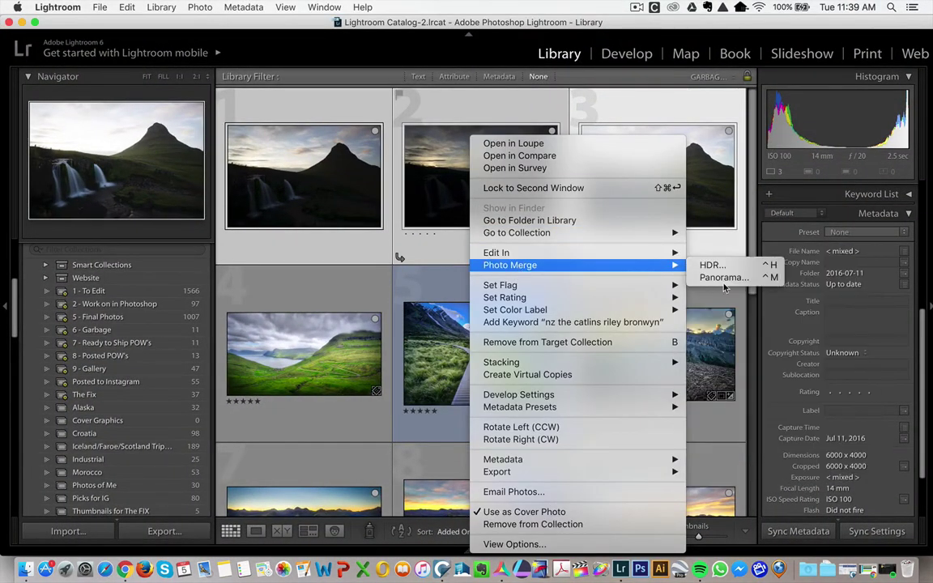
{"action": "left_click", "coordinate": [477, 99]}
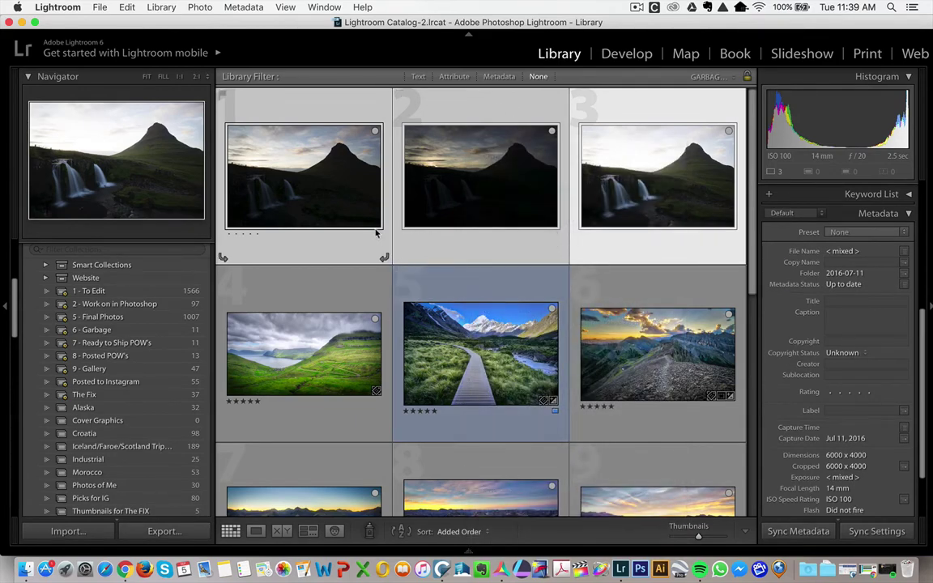
{"action": "key", "text": "ctrl+Up"}
{"action": "left_click", "coordinate": [320, 169]}
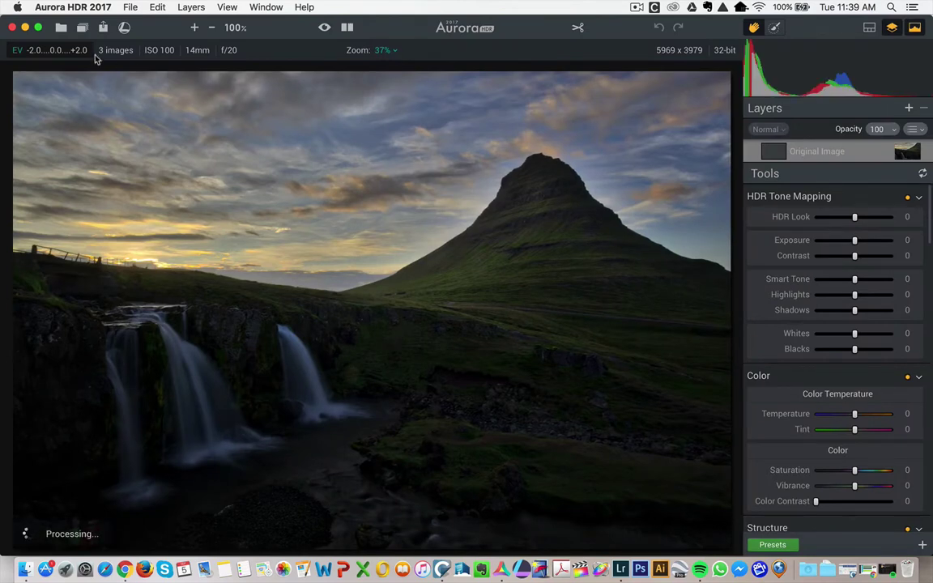
Expand the merged HDR image's window to full screen and look through the adjustment tools.
{"action": "left_click", "coordinate": [38, 27]}
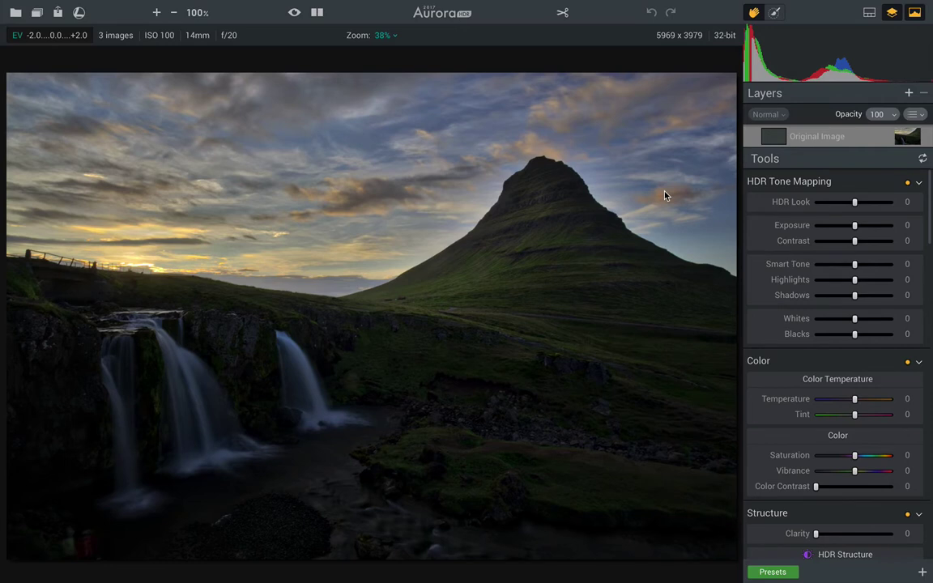
{"action": "scroll", "coordinate": [834, 398], "scroll_direction": "down", "scroll_amount": 5}
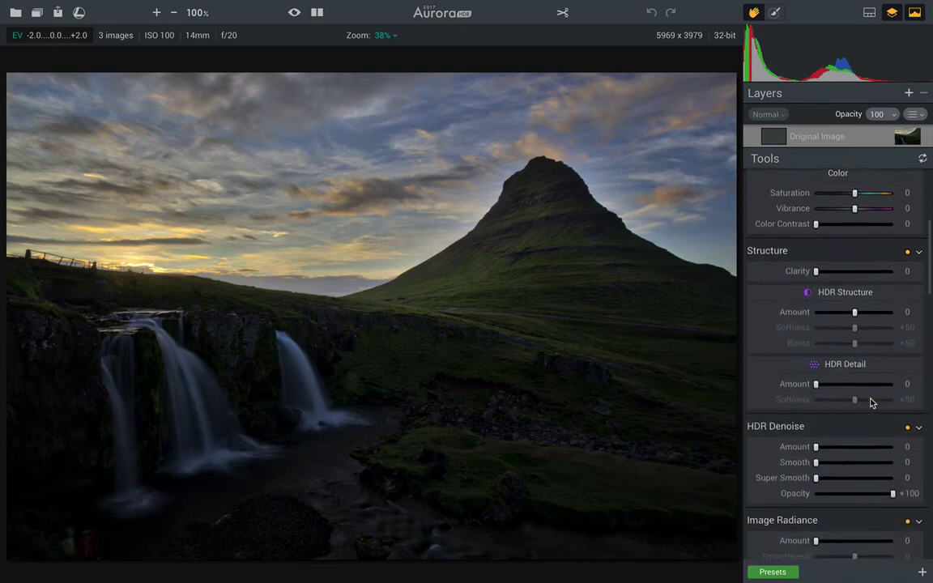
{"action": "scroll", "coordinate": [871, 403], "scroll_direction": "up", "scroll_amount": 5}
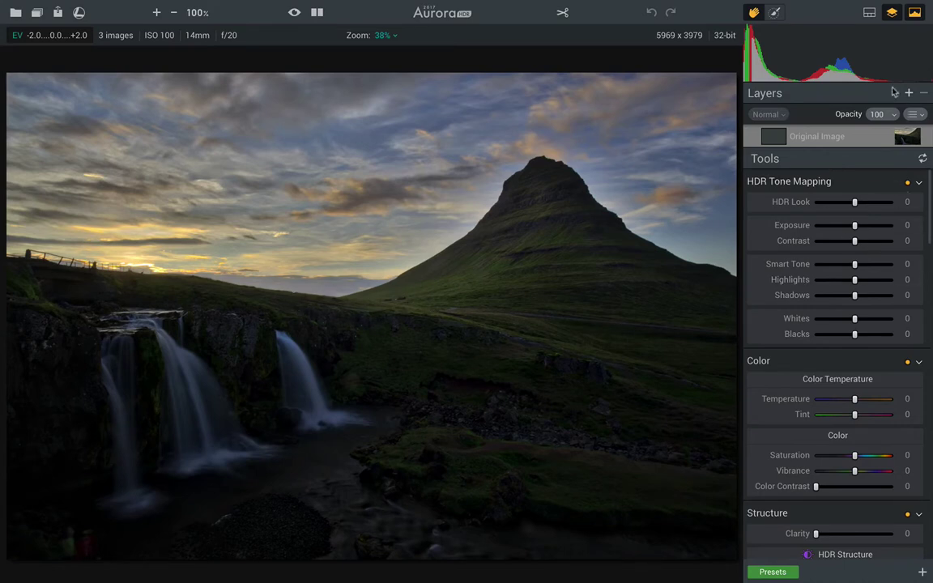
Examine the layer types that can be added, the luminosity mask zones, and the layers panel's visibility toggle.
{"action": "mouse_move", "coordinate": [806, 53]}
{"action": "left_click", "coordinate": [907, 94]}
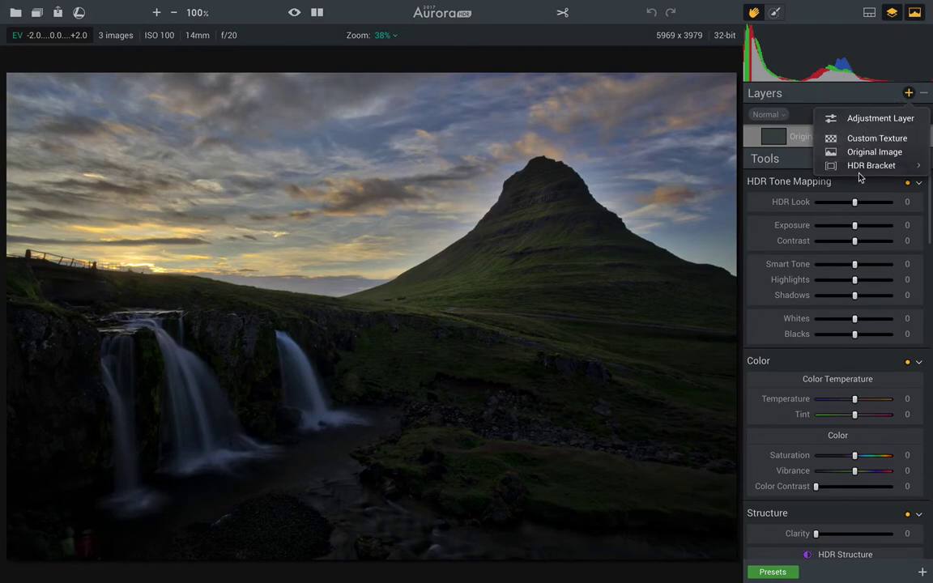
{"action": "left_click", "coordinate": [859, 101]}
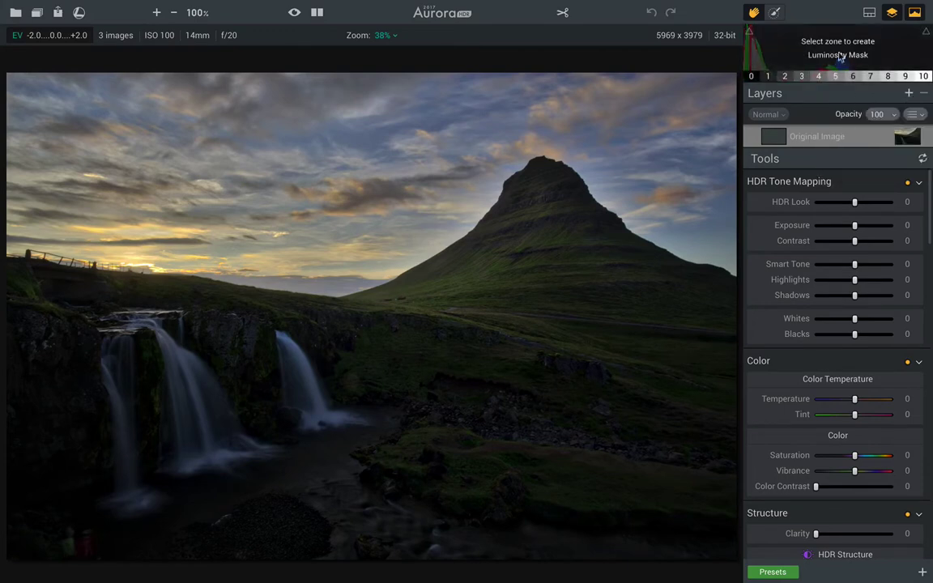
{"action": "mouse_move", "coordinate": [785, 76]}
{"action": "left_click", "coordinate": [892, 14]}
{"action": "left_click", "coordinate": [891, 13]}
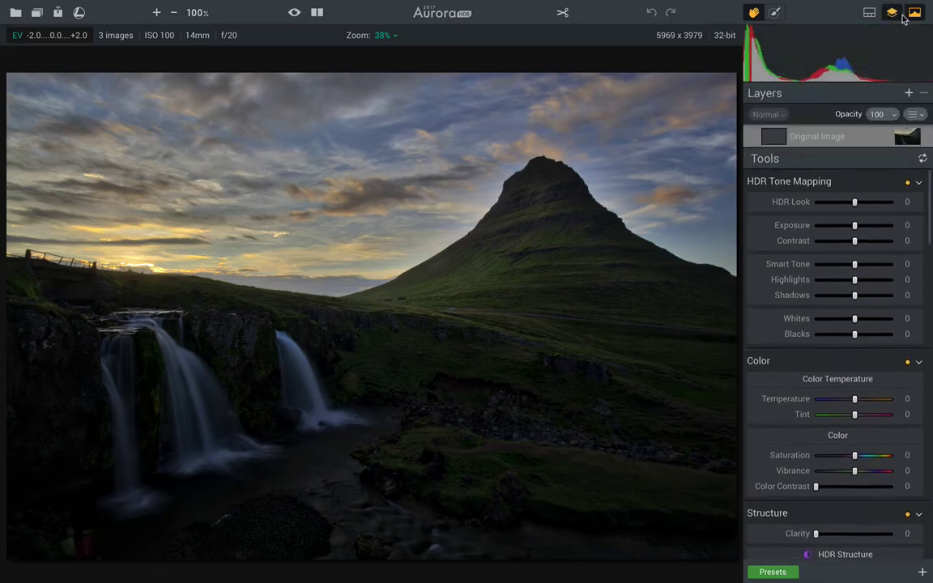
Toggle the histogram, and briefly show the landscape presets strip below the image before hiding it again.
{"action": "left_click", "coordinate": [912, 14]}
{"action": "left_click", "coordinate": [910, 16]}
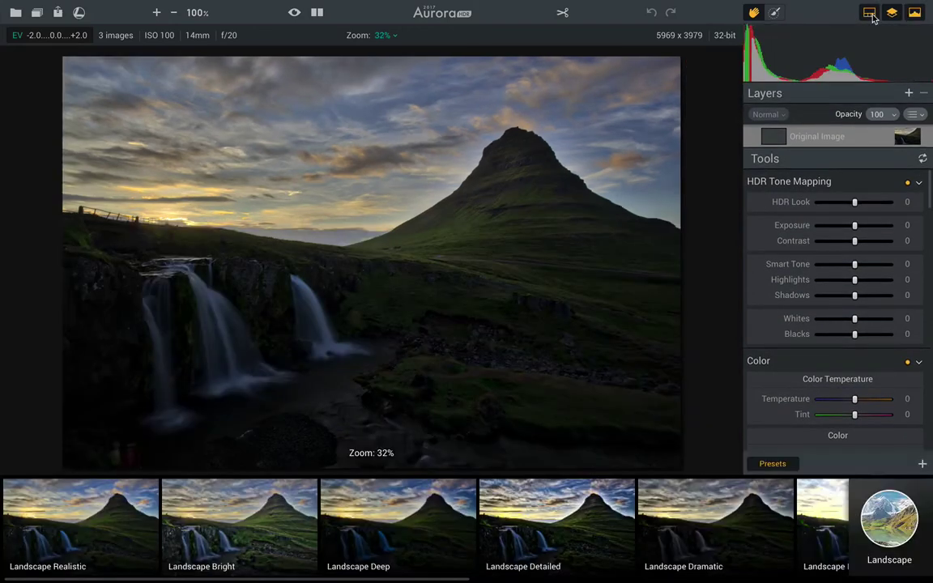
{"action": "left_click", "coordinate": [869, 12]}
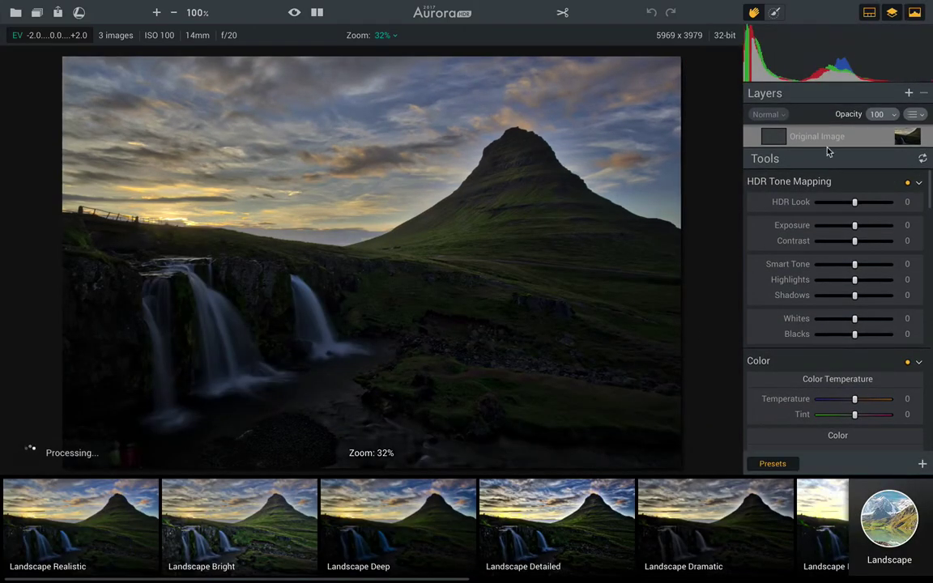
{"action": "left_click", "coordinate": [869, 14]}
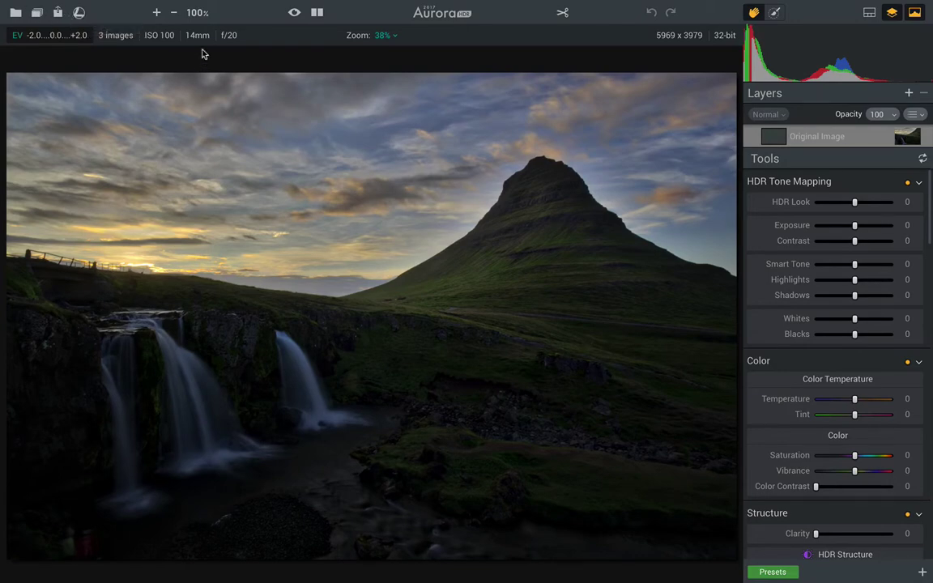
Try out zooming in and out on the merged image, then fit the whole photo in the window.
{"action": "left_click", "coordinate": [159, 13]}
{"action": "left_click", "coordinate": [159, 13]}
{"action": "left_click", "coordinate": [173, 12]}
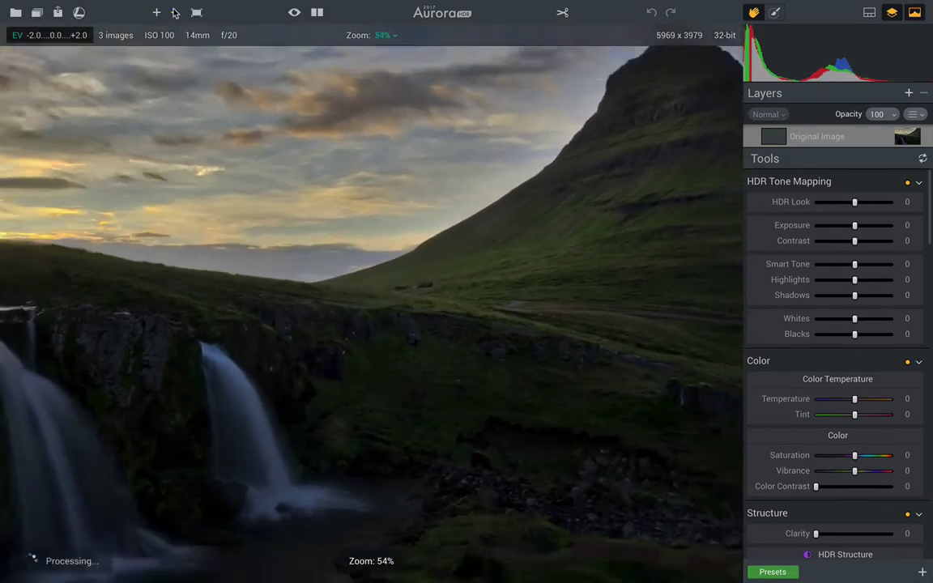
{"action": "left_click", "coordinate": [173, 12]}
{"action": "left_click", "coordinate": [156, 12]}
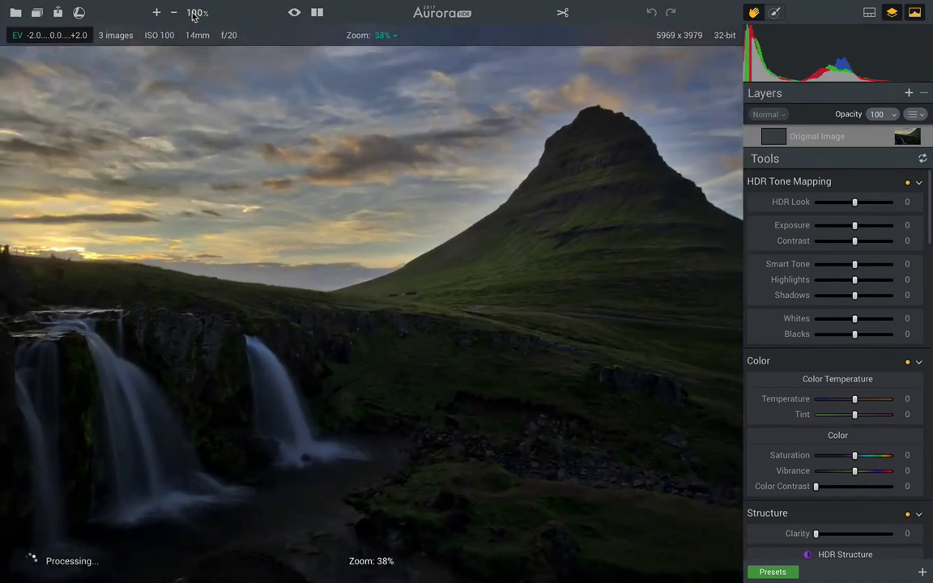
{"action": "left_click", "coordinate": [194, 12]}
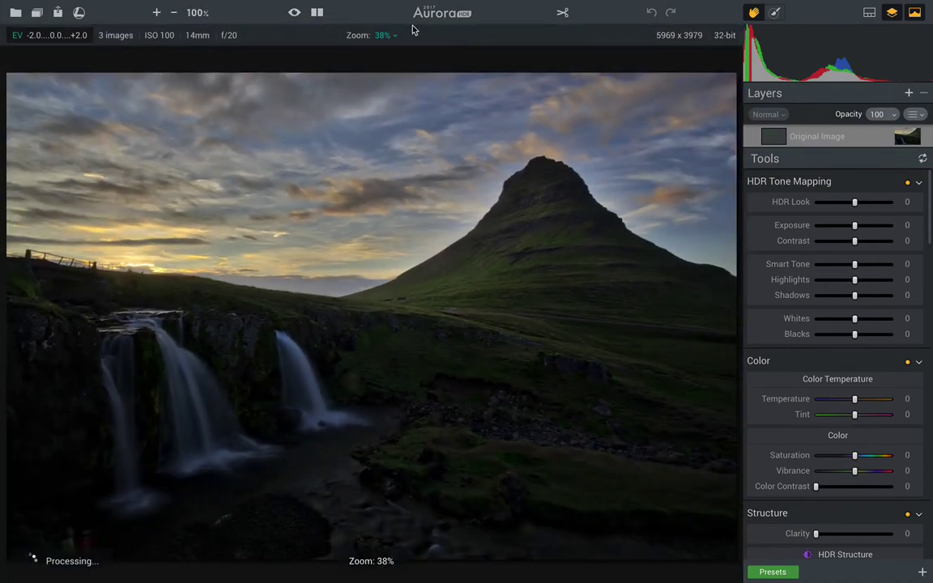
Compare the before and after versions with the movable split divider and the side-by-side view, then close the comparison.
{"action": "left_click", "coordinate": [317, 12]}
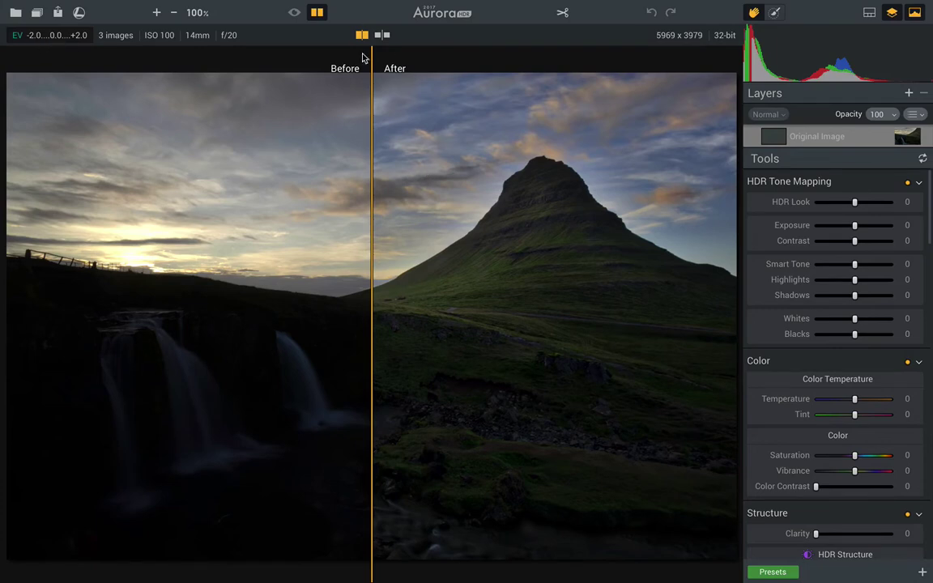
{"action": "left_click_drag", "start_coordinate": [373, 52], "coordinate": [3, 108]}
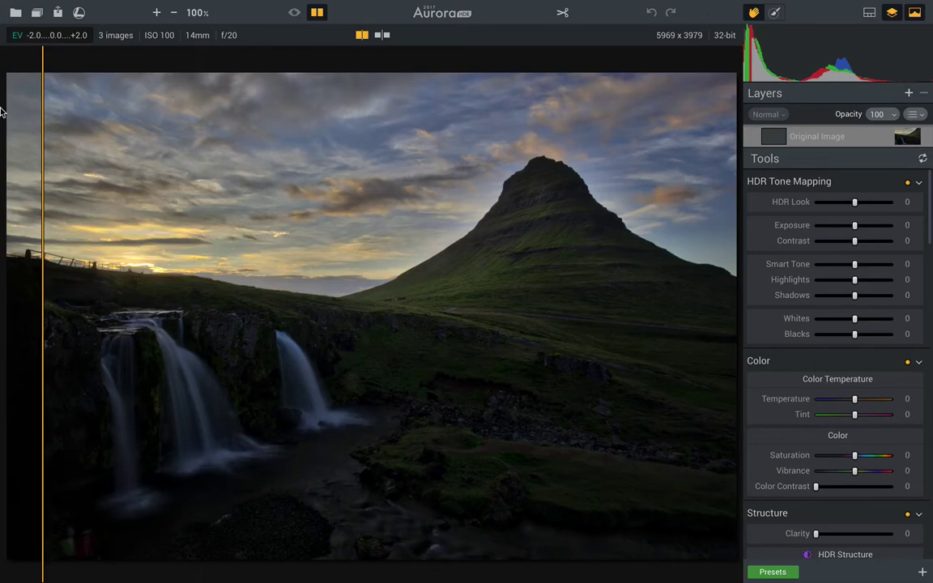
{"action": "left_click_drag", "start_coordinate": [40, 61], "coordinate": [699, 137]}
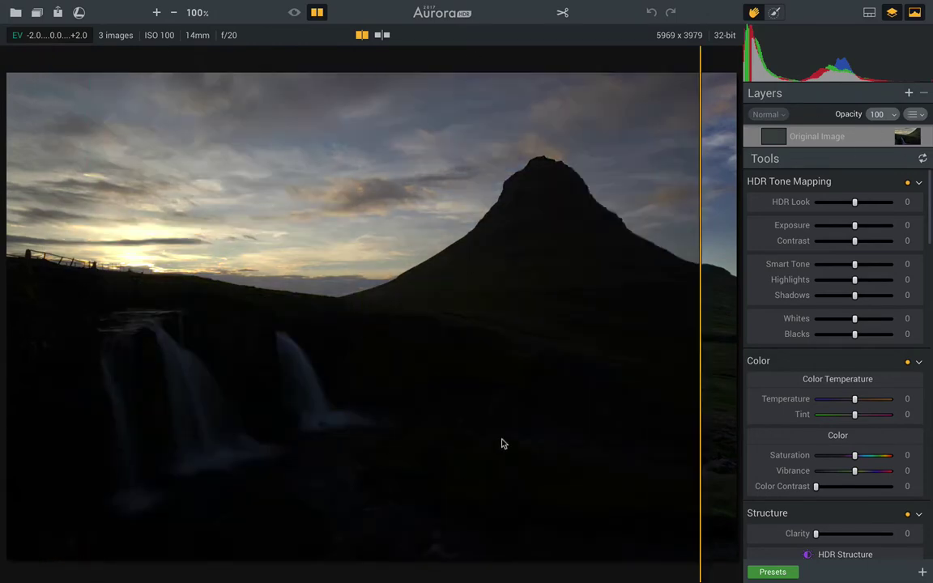
{"action": "left_click_drag", "start_coordinate": [701, 55], "coordinate": [3, 146]}
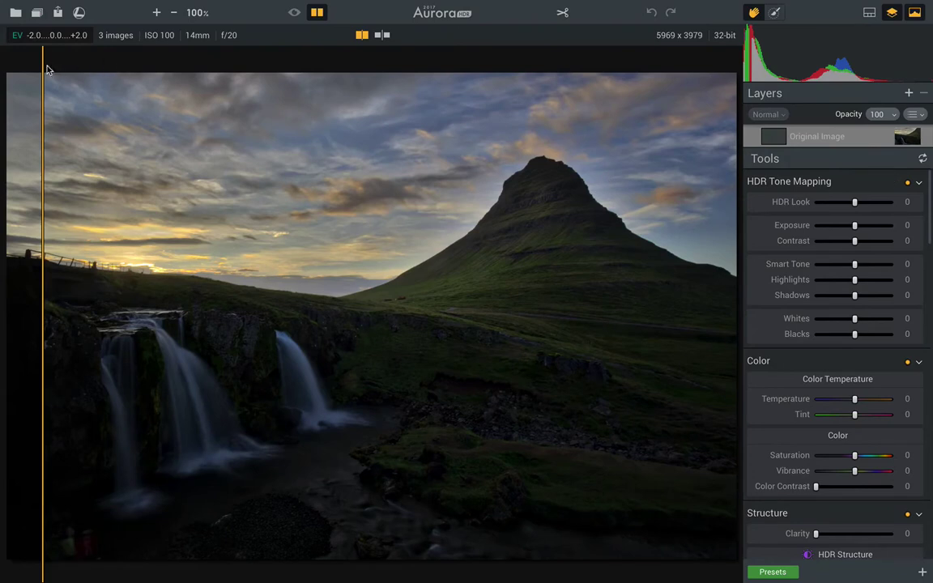
{"action": "left_click_drag", "start_coordinate": [44, 62], "coordinate": [372, 61]}
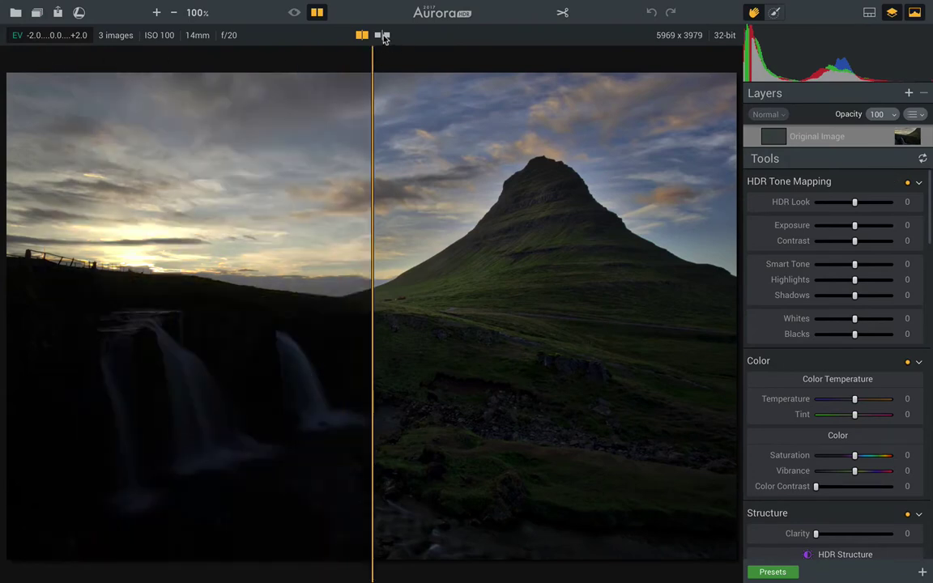
{"action": "left_click", "coordinate": [381, 35]}
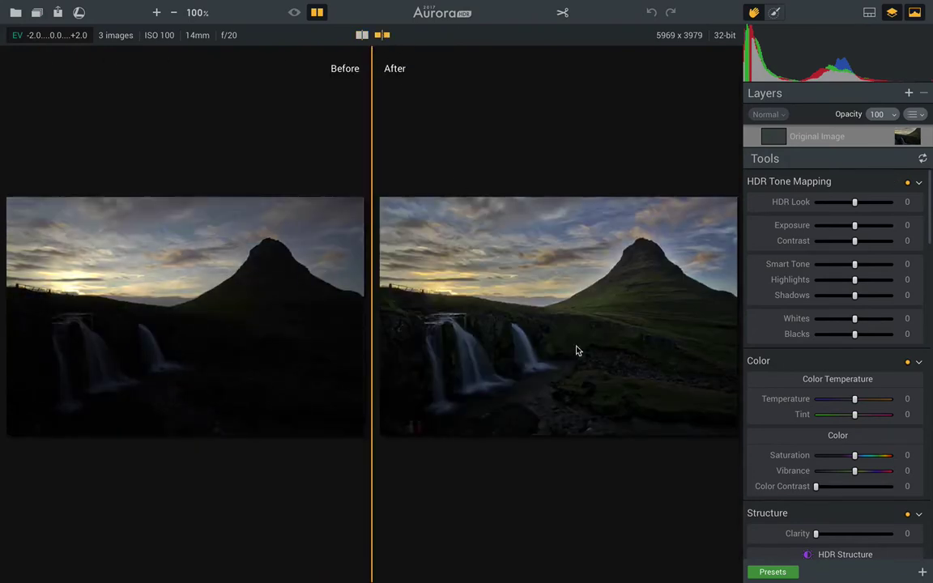
{"action": "left_click", "coordinate": [327, 16]}
Try HDR Look at its lowest and highest strengths, then set it to -42.
{"action": "mouse_move", "coordinate": [834, 65]}
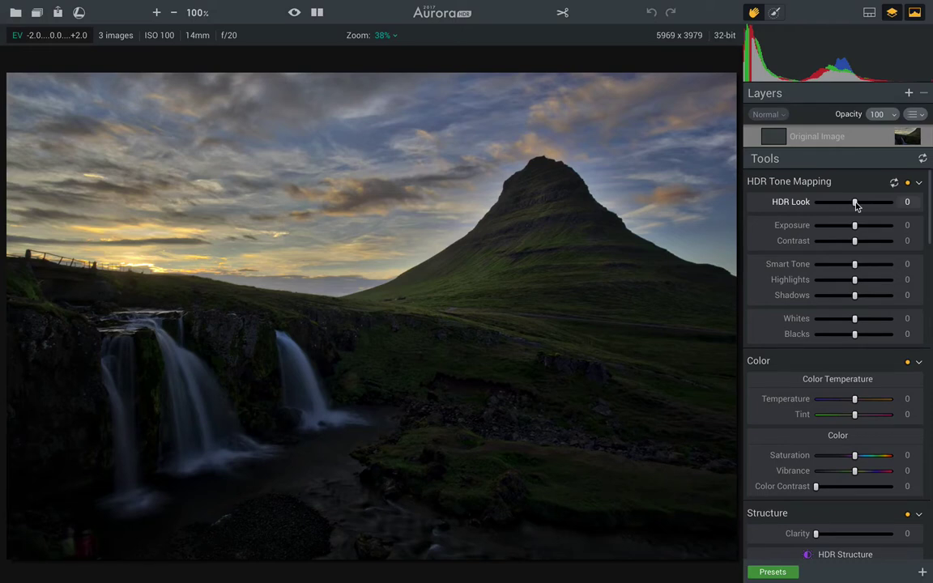
{"action": "left_click_drag", "start_coordinate": [853, 205], "coordinate": [774, 203]}
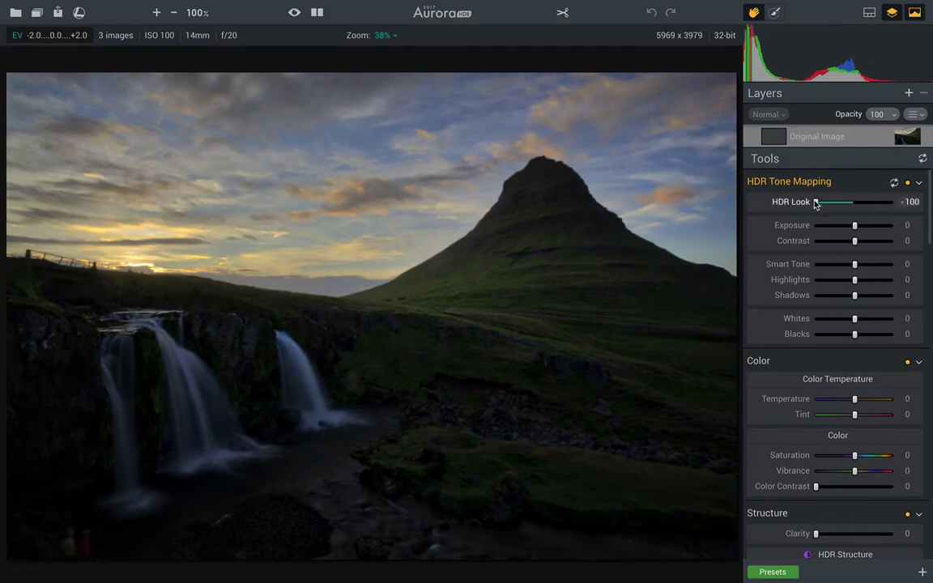
{"action": "left_click_drag", "start_coordinate": [815, 204], "coordinate": [910, 202]}
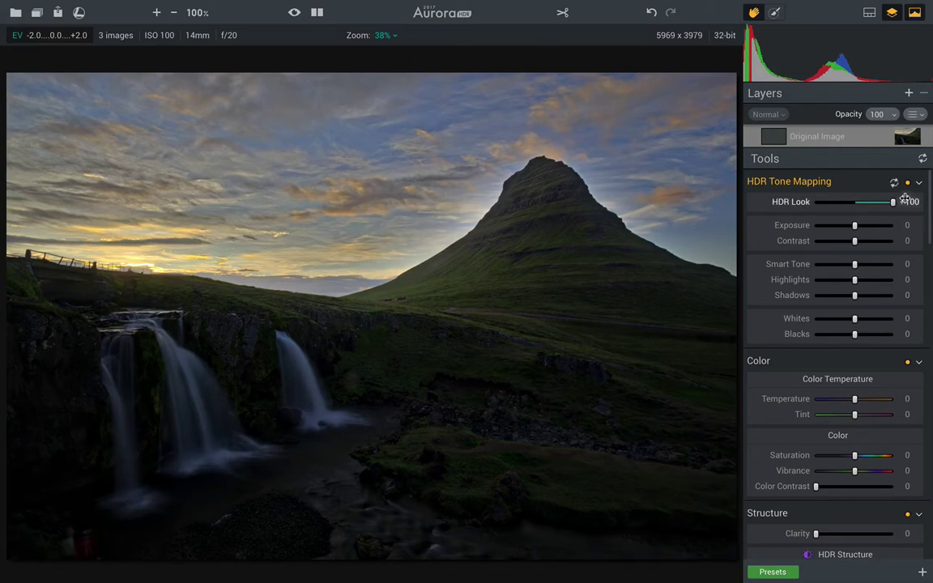
{"action": "left_click_drag", "start_coordinate": [890, 202], "coordinate": [836, 201]}
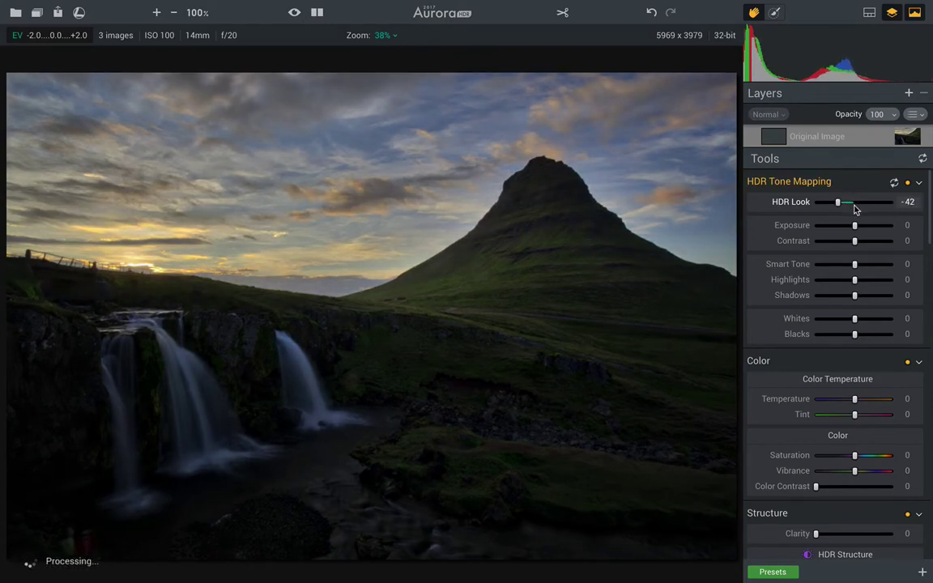
Brighten the image in HDR Tone Mapping with Exposure +8, Shadows +18 and Highlights +23.
{"action": "scroll", "coordinate": [856, 243], "scroll_direction": "down", "scroll_amount": 1}
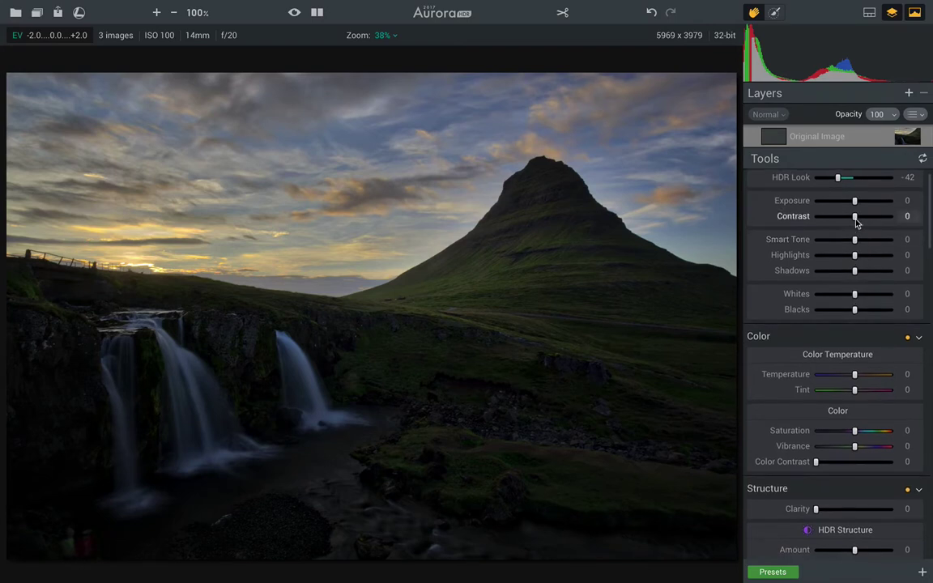
{"action": "scroll", "coordinate": [856, 215], "scroll_direction": "up", "scroll_amount": 1}
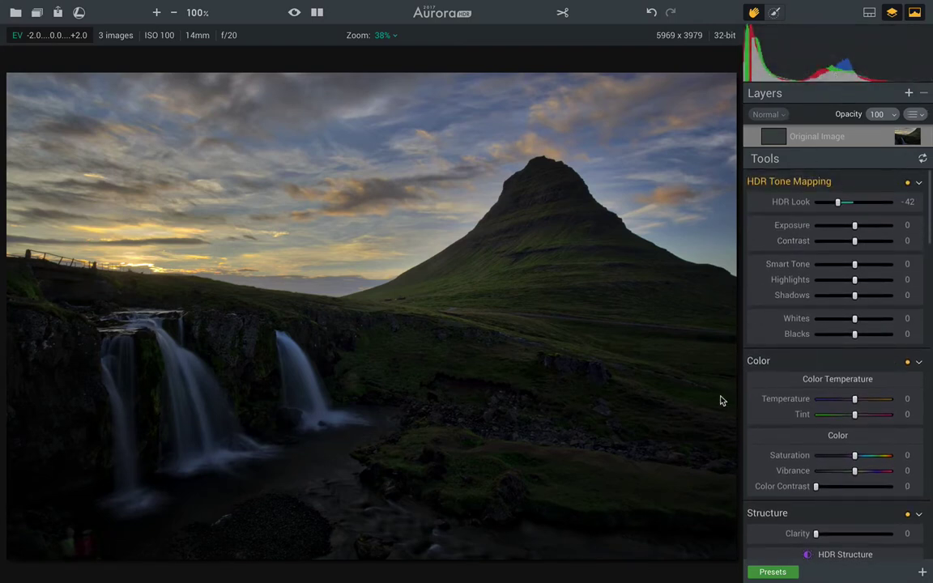
{"action": "left_click_drag", "start_coordinate": [855, 227], "coordinate": [859, 228]}
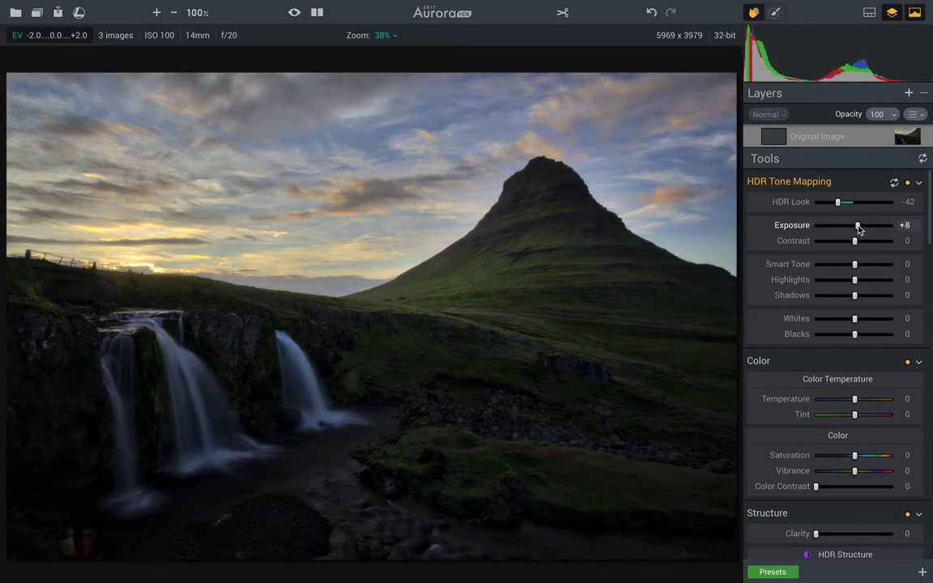
{"action": "scroll", "coordinate": [854, 247], "scroll_direction": "down", "scroll_amount": 2}
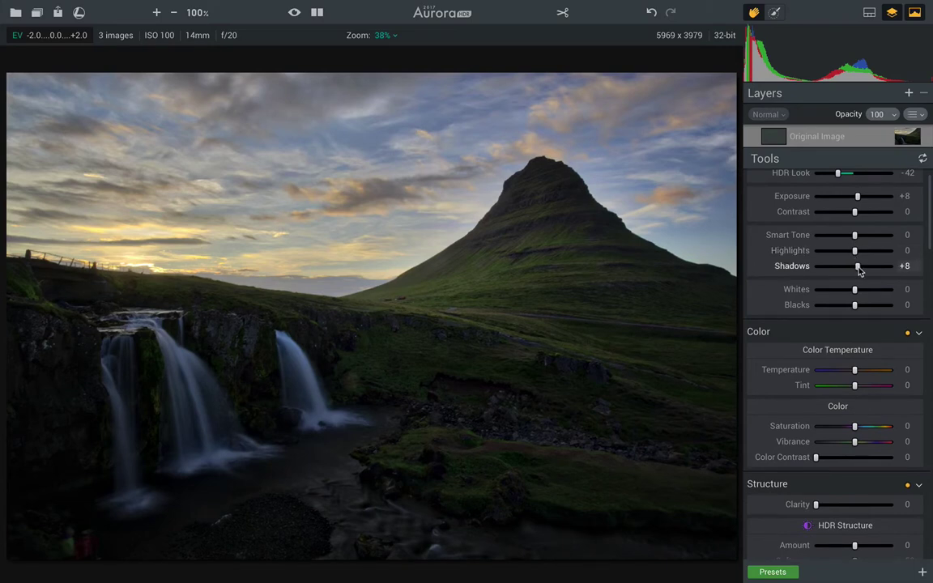
{"action": "mouse_move", "coordinate": [859, 271]}
{"action": "left_mouse_down"}
{"action": "mouse_move", "coordinate": [849, 251]}
{"action": "mouse_move", "coordinate": [859, 253]}
{"action": "mouse_move", "coordinate": [843, 251]}
{"action": "mouse_move", "coordinate": [862, 253]}
{"action": "left_mouse_up"}
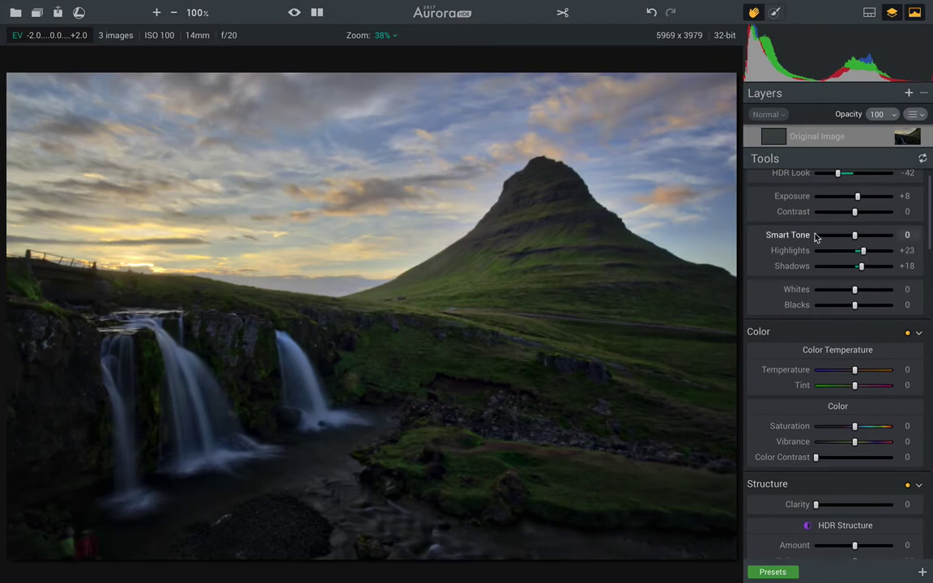
Set Smart Tone to +16 to lighten the dark foreground around the waterfalls.
{"action": "scroll", "coordinate": [788, 241], "scroll_direction": "up", "scroll_amount": 1}
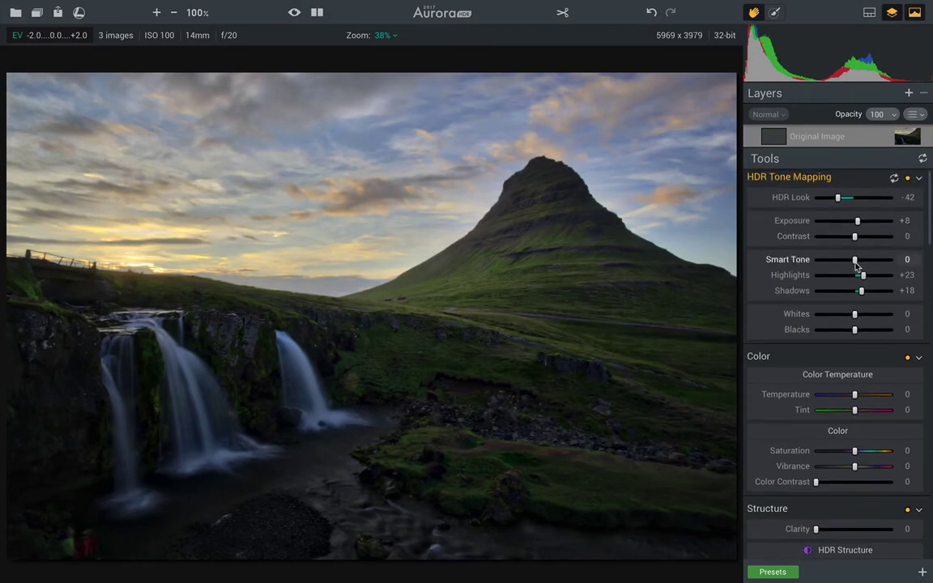
{"action": "mouse_move", "coordinate": [854, 260]}
{"action": "left_mouse_down"}
{"action": "mouse_move", "coordinate": [895, 260]}
{"action": "mouse_move", "coordinate": [794, 259]}
{"action": "mouse_move", "coordinate": [859, 260]}
{"action": "left_mouse_up"}
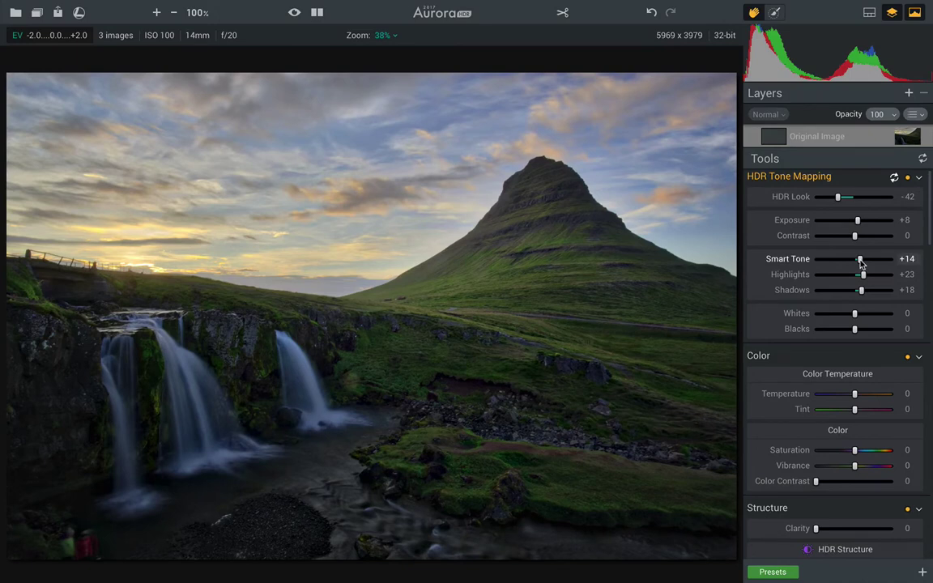
{"action": "left_click_drag", "start_coordinate": [860, 263], "coordinate": [862, 263]}
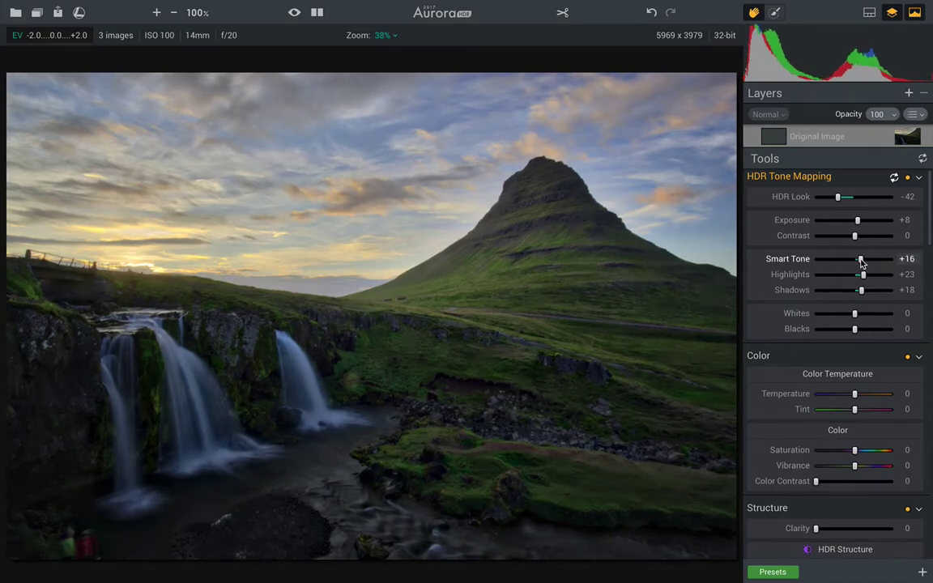
Refine the tonal range in HDR Tone Mapping with Blacks -8, Whites +21 and Highlights -22.
{"action": "scroll", "coordinate": [860, 262], "scroll_direction": "down", "scroll_amount": 2}
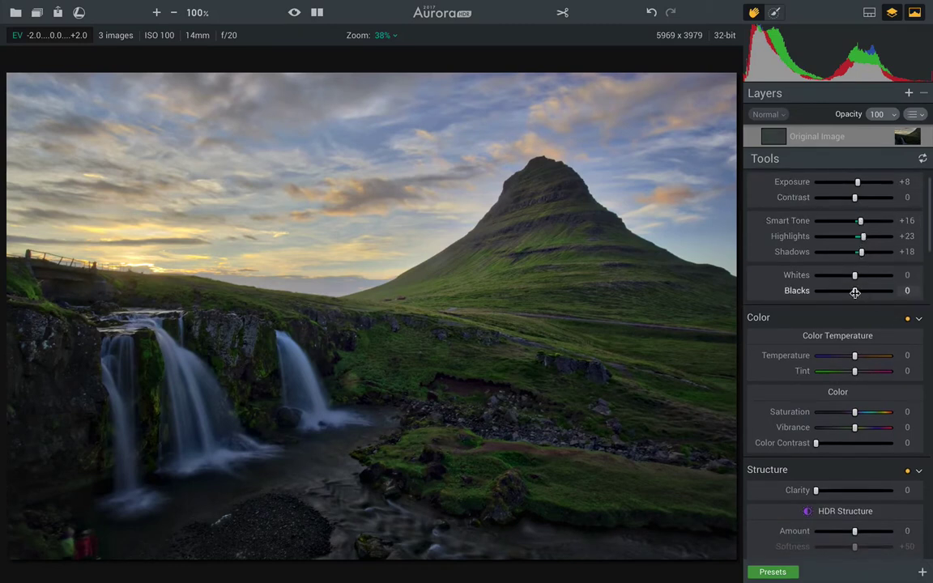
{"action": "left_click_drag", "start_coordinate": [855, 291], "coordinate": [850, 291]}
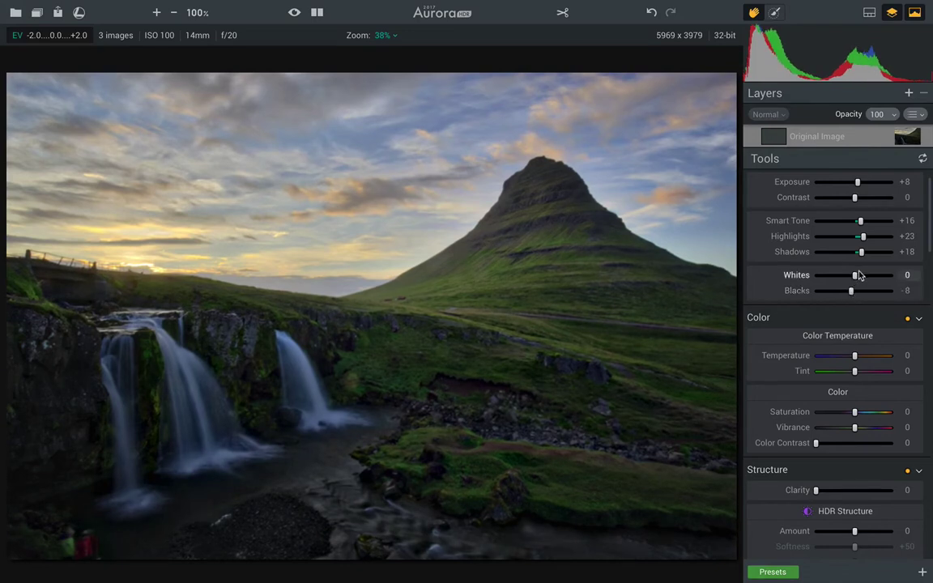
{"action": "left_click_drag", "start_coordinate": [856, 276], "coordinate": [862, 275]}
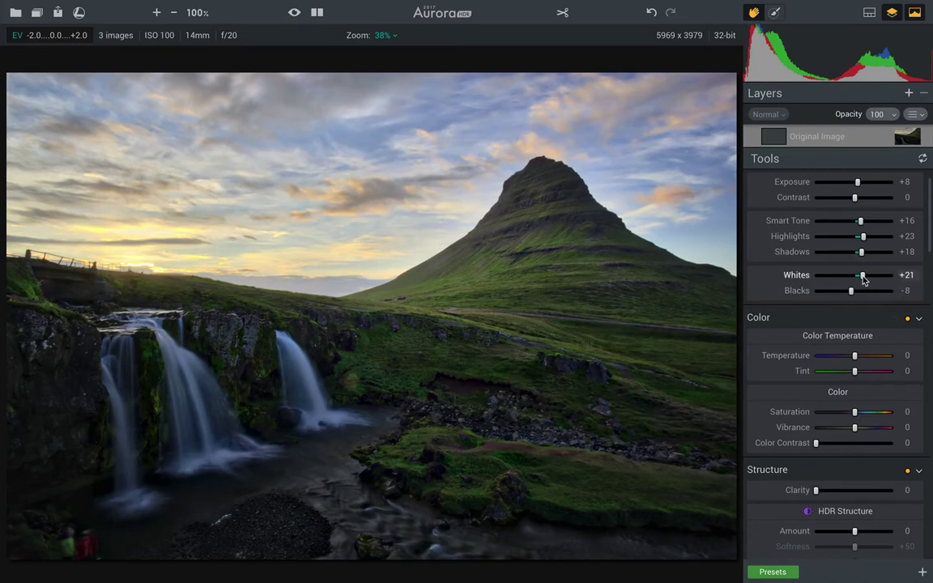
{"action": "left_click_drag", "start_coordinate": [863, 279], "coordinate": [845, 280]}
{"action": "scroll", "coordinate": [863, 280], "scroll_direction": "up", "scroll_amount": 2}
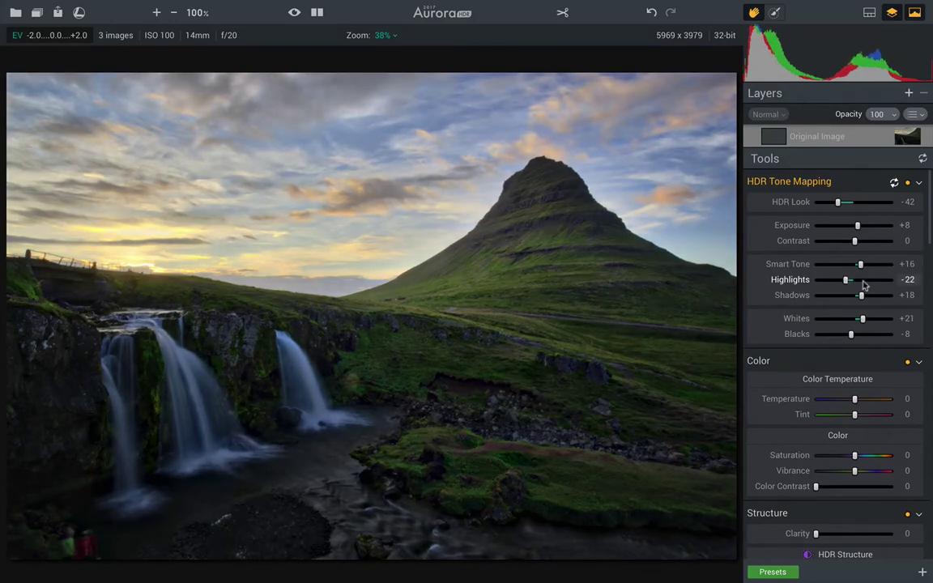
Cool the image slightly by setting the color Temperature to -2.
{"action": "scroll", "coordinate": [876, 297], "scroll_direction": "down", "scroll_amount": 4}
{"action": "scroll", "coordinate": [875, 297], "scroll_direction": "down", "scroll_amount": 2}
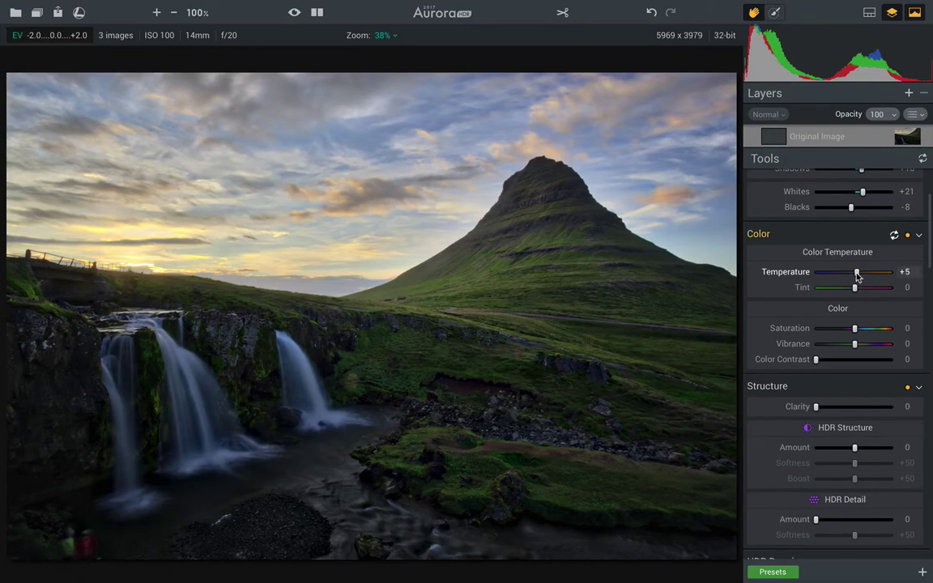
{"action": "mouse_move", "coordinate": [857, 274]}
{"action": "left_mouse_down"}
{"action": "mouse_move", "coordinate": [845, 273]}
{"action": "mouse_move", "coordinate": [853, 274]}
{"action": "left_mouse_up"}
Test Vibrance at its maximum, then set it to +35 and raise Color Contrast to +38.
{"action": "scroll", "coordinate": [853, 274], "scroll_direction": "down", "scroll_amount": 1}
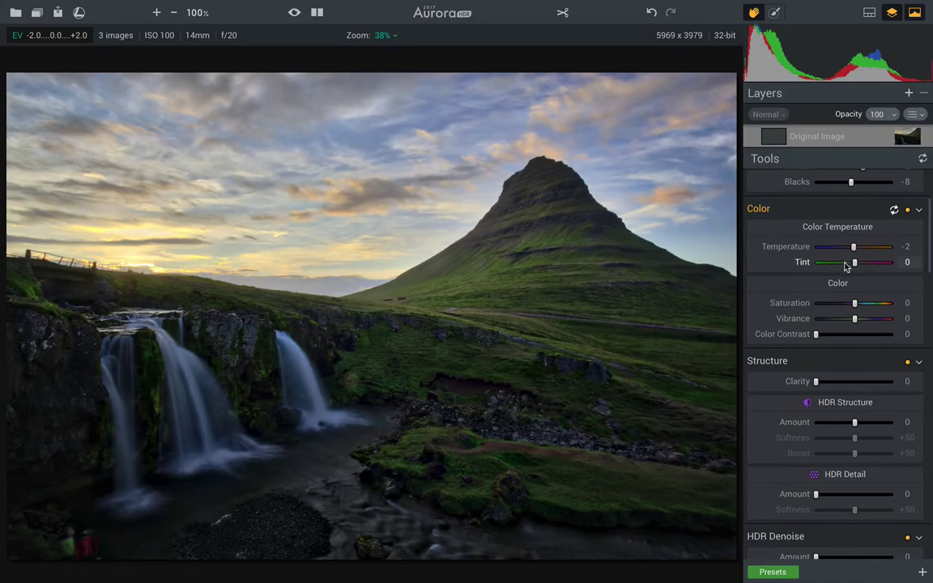
{"action": "left_click_drag", "start_coordinate": [856, 322], "coordinate": [895, 318]}
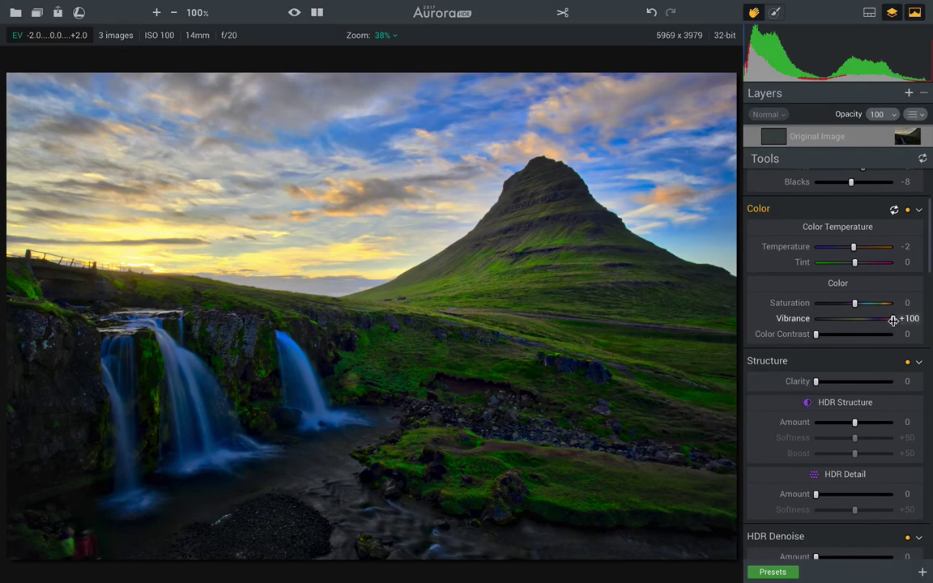
{"action": "left_click_drag", "start_coordinate": [892, 320], "coordinate": [867, 319]}
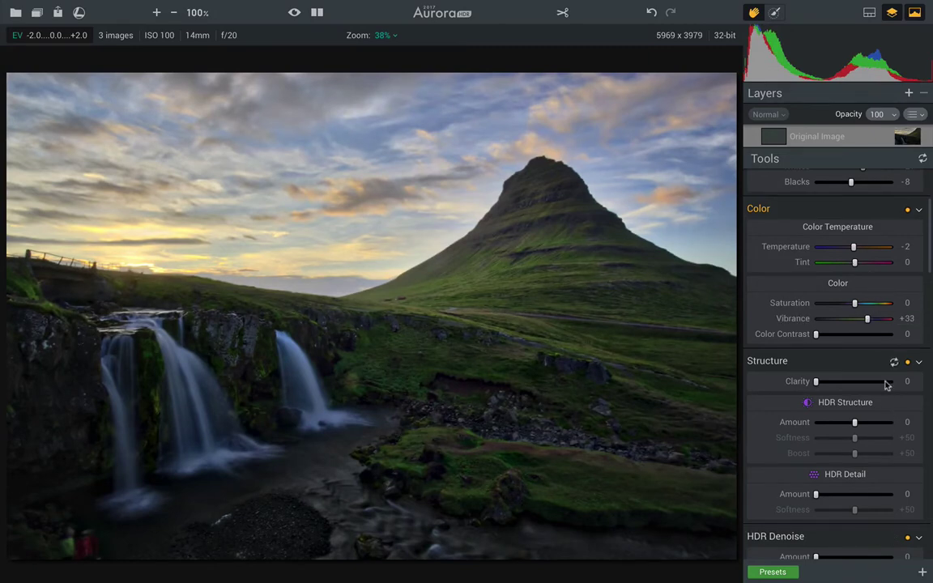
{"action": "left_click_drag", "start_coordinate": [890, 321], "coordinate": [868, 321]}
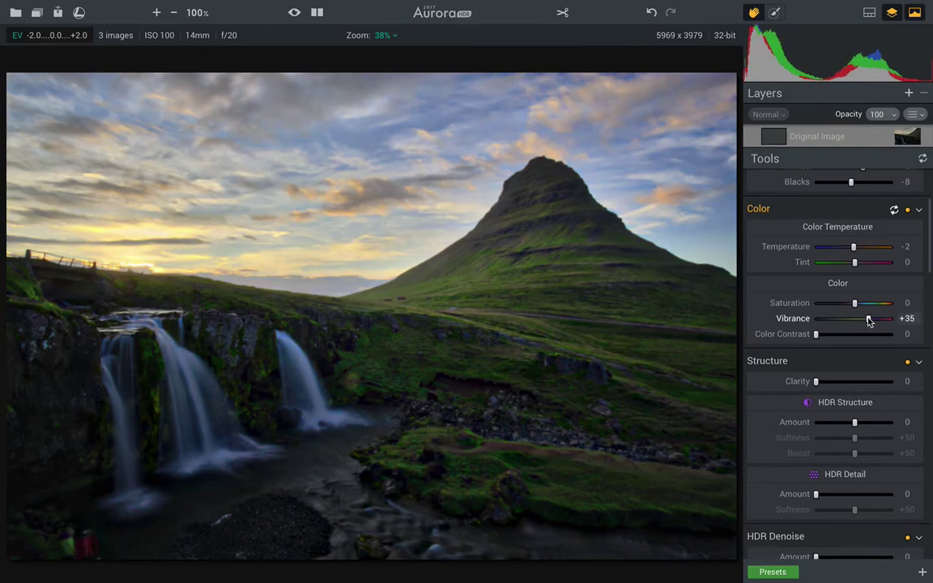
{"action": "scroll", "coordinate": [858, 331], "scroll_direction": "down", "scroll_amount": 1}
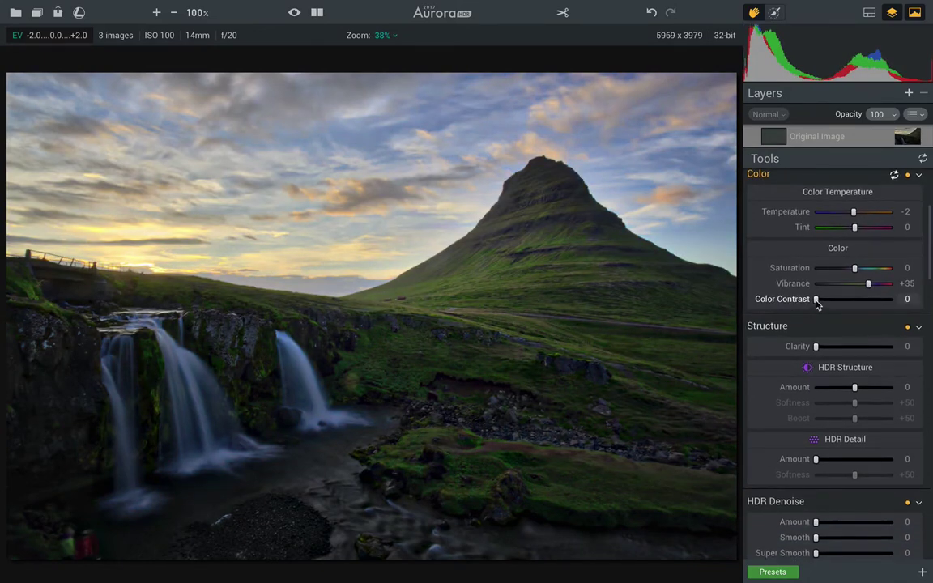
{"action": "left_click_drag", "start_coordinate": [816, 301], "coordinate": [846, 308]}
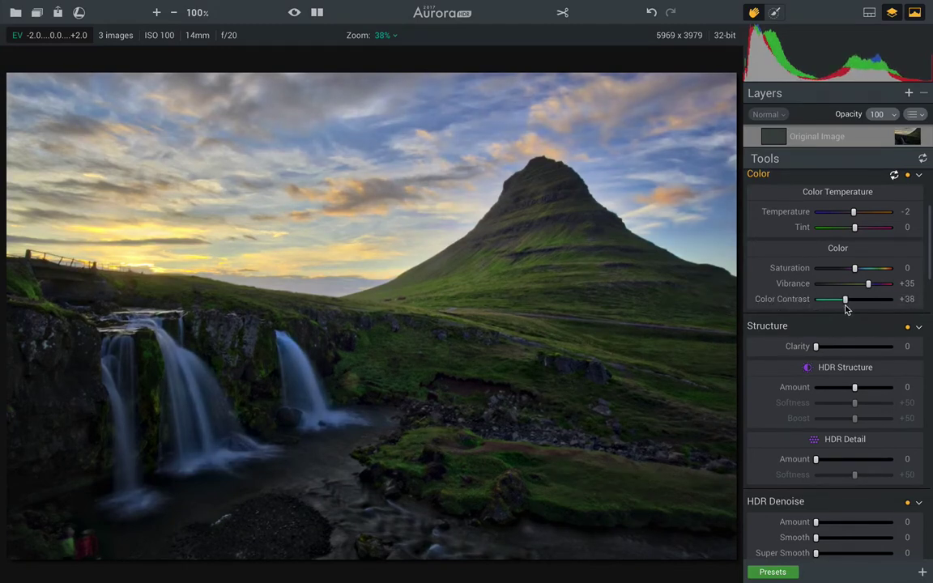
Try a stronger Structure effect with Clarity +18, HDR Structure Amount +20 and HDR Detail Amount +11.
{"action": "scroll", "coordinate": [843, 308], "scroll_direction": "down", "scroll_amount": 4}
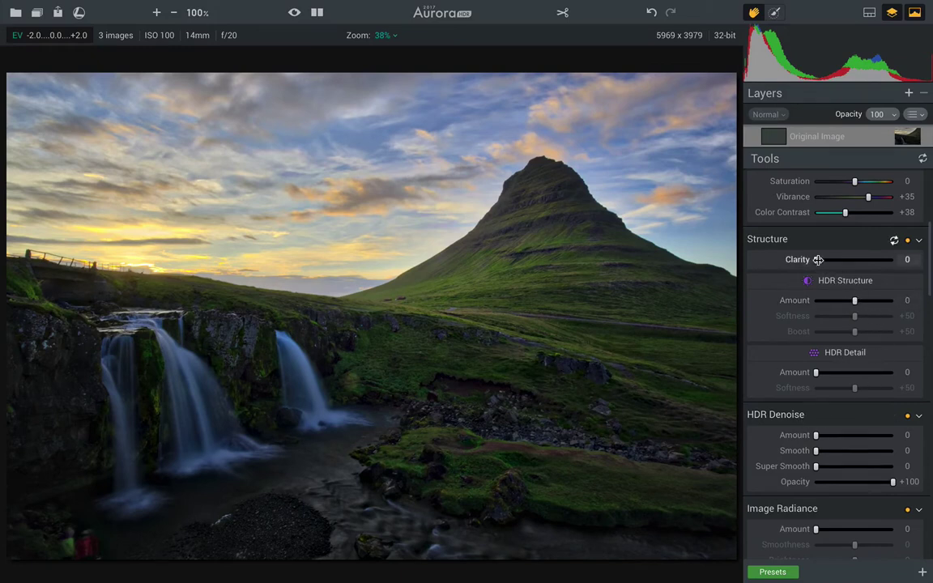
{"action": "left_click_drag", "start_coordinate": [817, 259], "coordinate": [828, 259]}
{"action": "left_click_drag", "start_coordinate": [829, 259], "coordinate": [843, 262]}
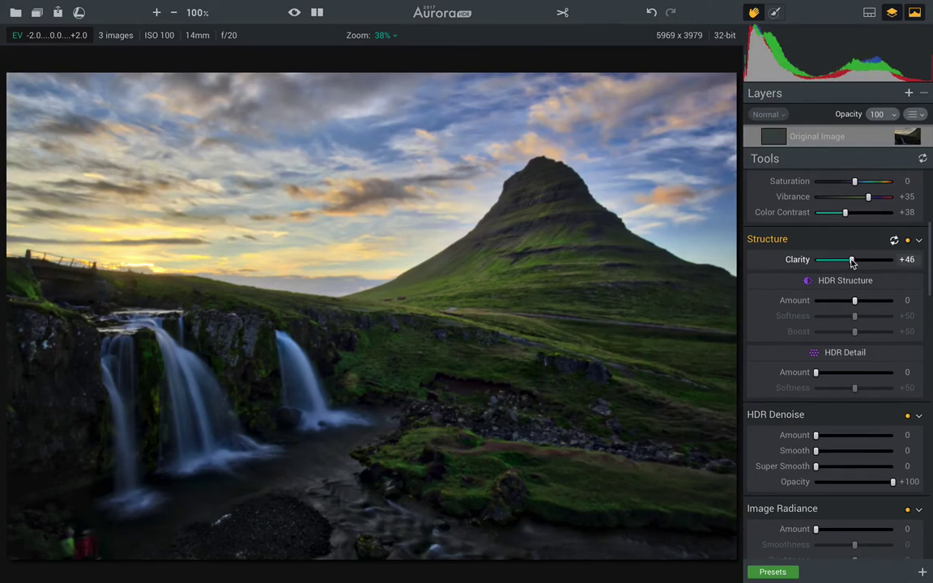
{"action": "left_click_drag", "start_coordinate": [844, 262], "coordinate": [832, 264]}
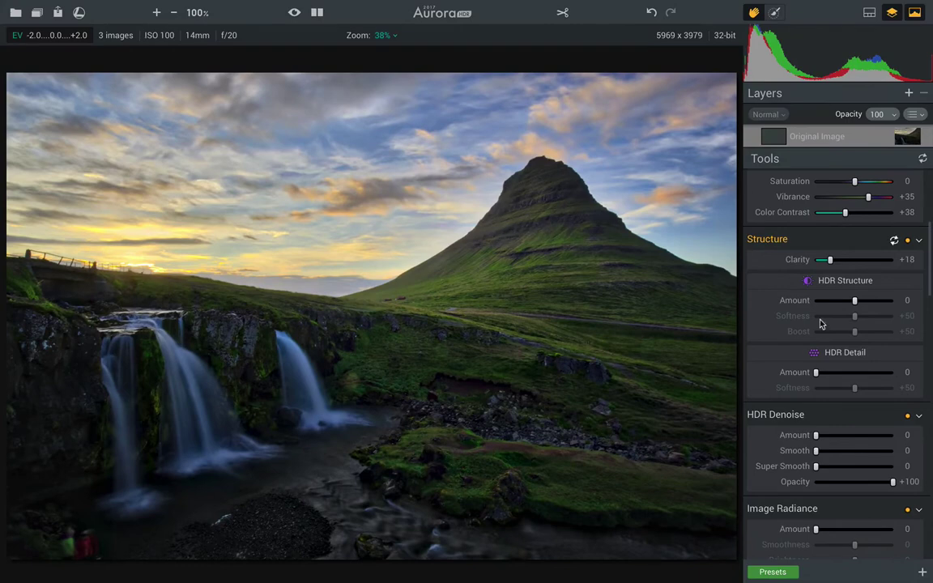
{"action": "left_click_drag", "start_coordinate": [854, 302], "coordinate": [862, 303]}
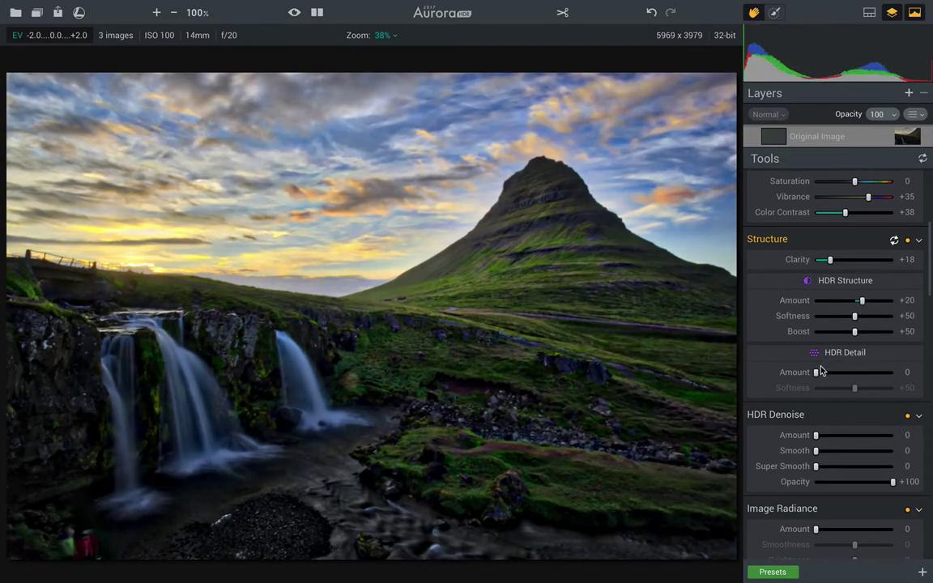
{"action": "left_click_drag", "start_coordinate": [816, 371], "coordinate": [824, 371]}
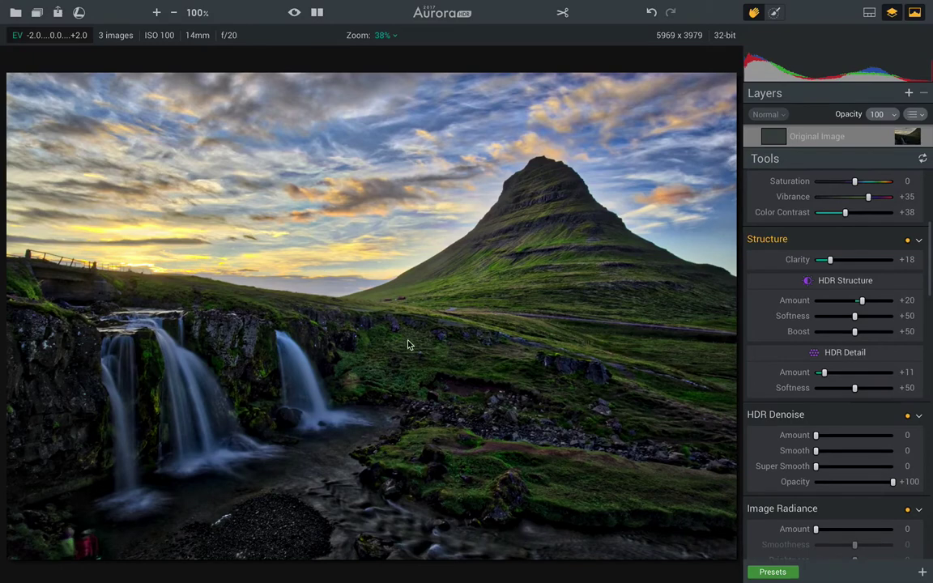
Reset the HDR Detail Amount, HDR Structure Amount and Clarity to 0.
{"action": "double_click", "coordinate": [796, 373]}
{"action": "double_click", "coordinate": [798, 300]}
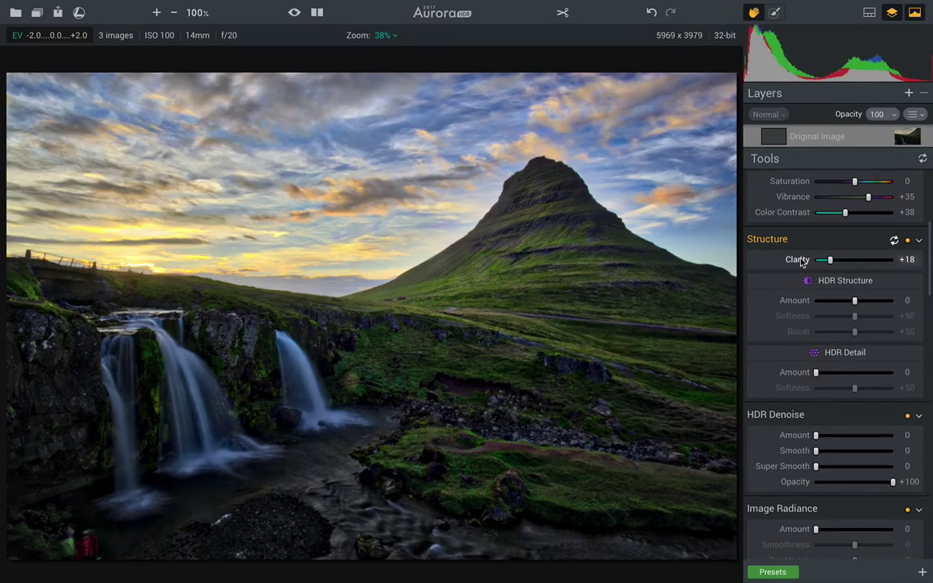
{"action": "double_click", "coordinate": [796, 259]}
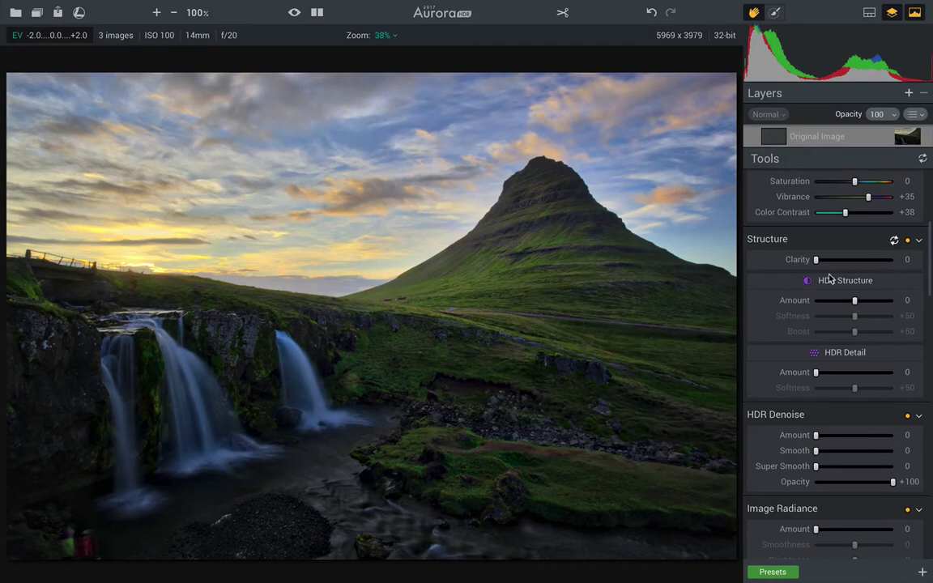
Soften the Structure settings with Clarity +11, HDR Structure Amount -56, Softness +72 and Boost +37, and set HDR Detail Amount to +6.
{"action": "left_click_drag", "start_coordinate": [815, 259], "coordinate": [825, 265]}
{"action": "left_click_drag", "start_coordinate": [822, 263], "coordinate": [824, 264]}
{"action": "left_click_drag", "start_coordinate": [854, 304], "coordinate": [833, 305]}
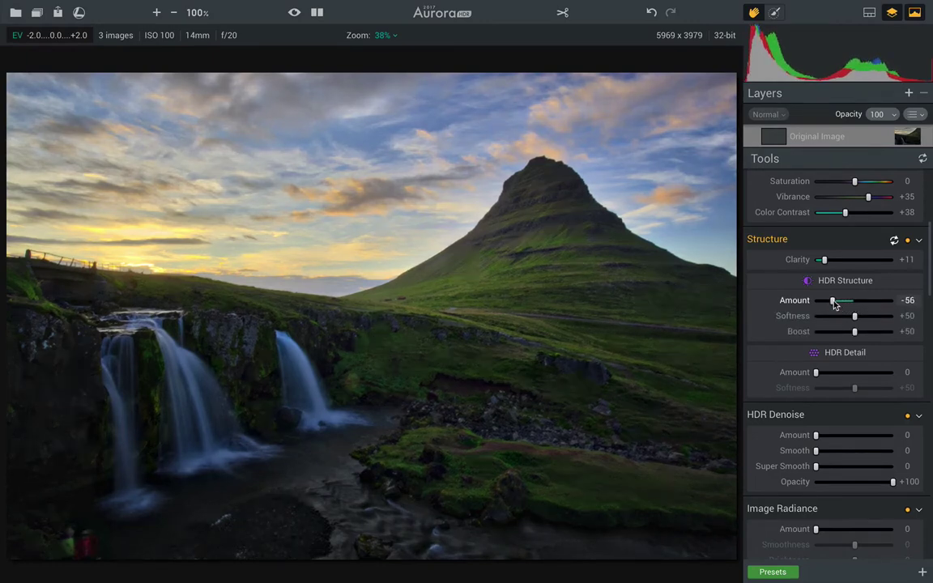
{"action": "scroll", "coordinate": [834, 304], "scroll_direction": "down", "scroll_amount": 1}
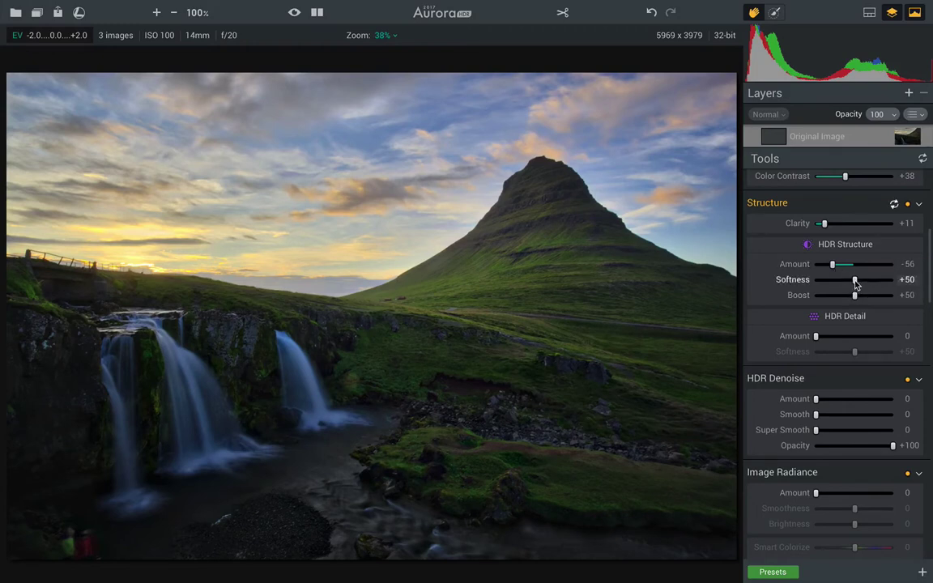
{"action": "mouse_move", "coordinate": [855, 285]}
{"action": "left_mouse_down"}
{"action": "mouse_move", "coordinate": [880, 283]}
{"action": "mouse_move", "coordinate": [836, 296]}
{"action": "mouse_move", "coordinate": [869, 299]}
{"action": "mouse_move", "coordinate": [845, 300]}
{"action": "left_mouse_up"}
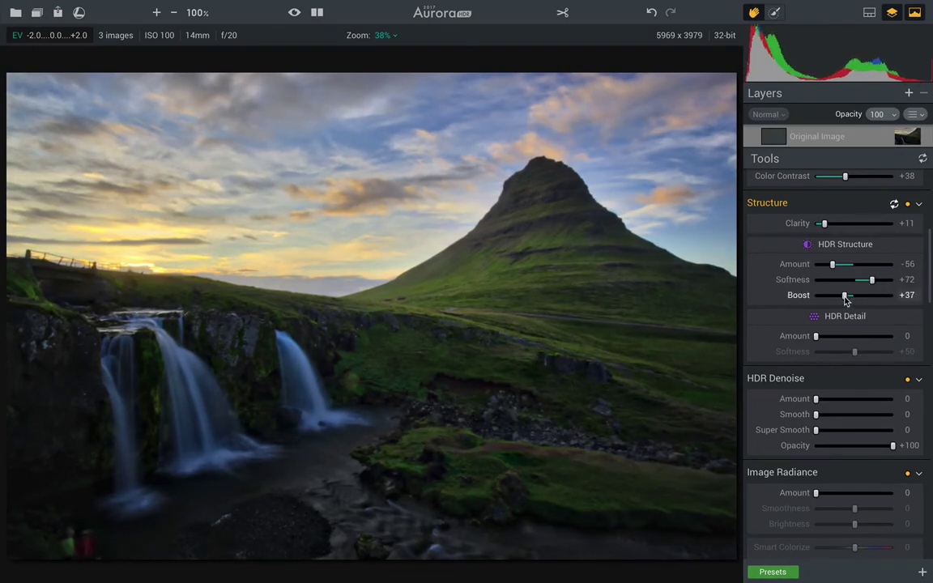
{"action": "scroll", "coordinate": [846, 299], "scroll_direction": "down", "scroll_amount": 2}
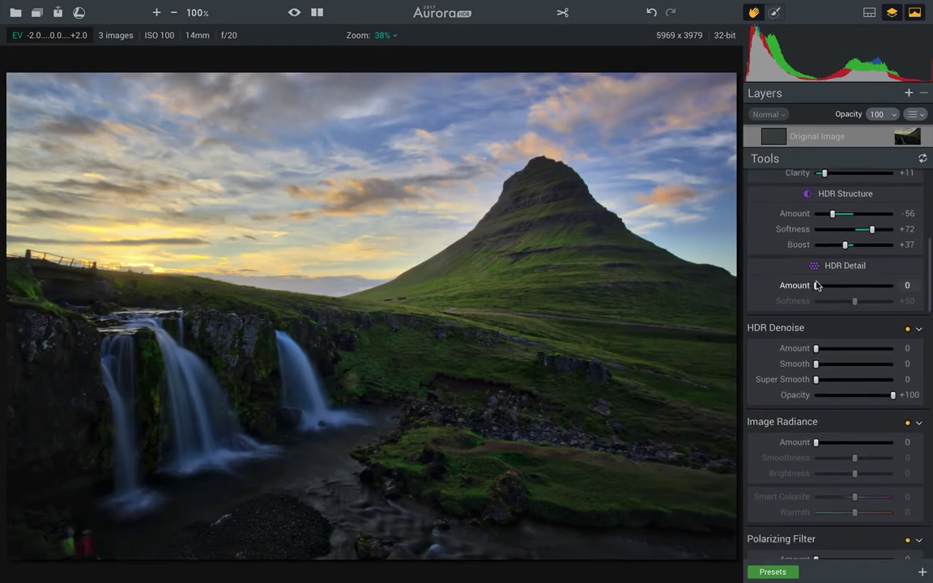
{"action": "left_click_drag", "start_coordinate": [816, 289], "coordinate": [818, 289]}
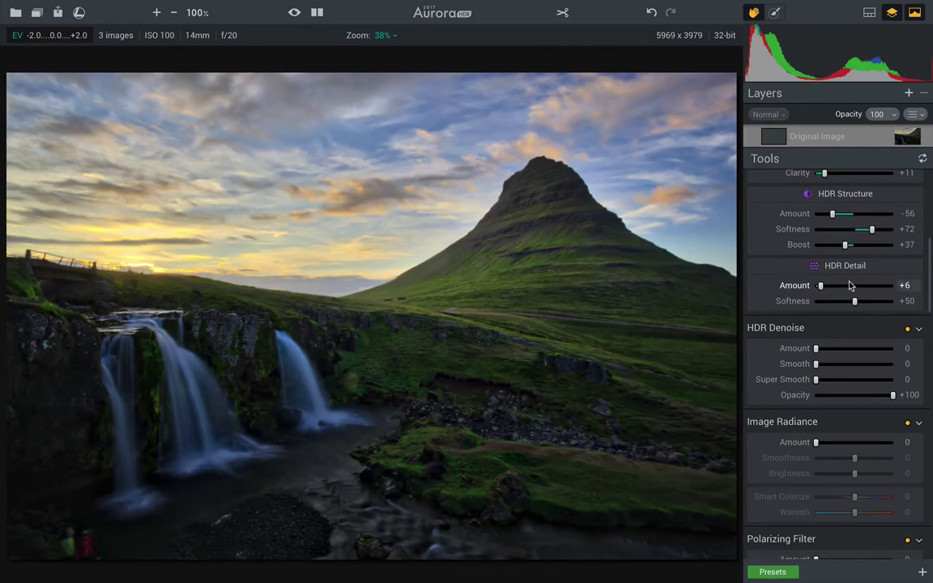
Test the Image Radiance Amount at its maximum and set it to +42.
{"action": "scroll", "coordinate": [848, 285], "scroll_direction": "down", "scroll_amount": 7}
{"action": "scroll", "coordinate": [827, 245], "scroll_direction": "up", "scroll_amount": 3}
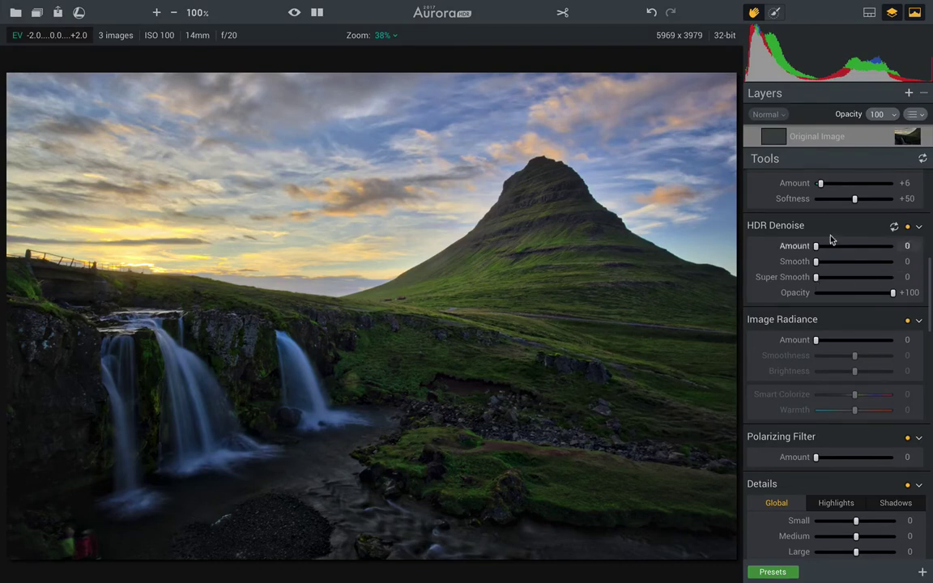
{"action": "scroll", "coordinate": [841, 273], "scroll_direction": "down", "scroll_amount": 2}
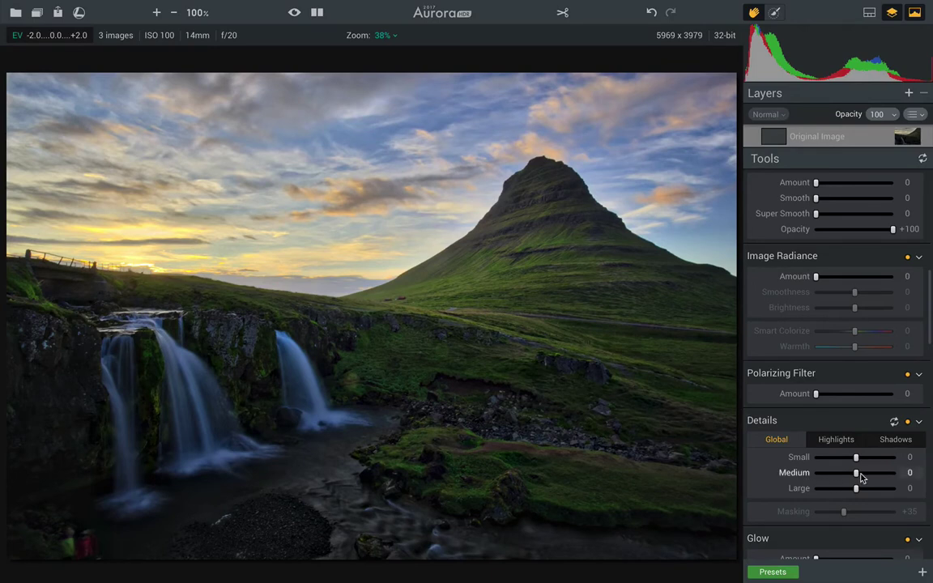
{"action": "scroll", "coordinate": [862, 440], "scroll_direction": "up", "scroll_amount": 3}
{"action": "scroll", "coordinate": [862, 441], "scroll_direction": "down", "scroll_amount": 1}
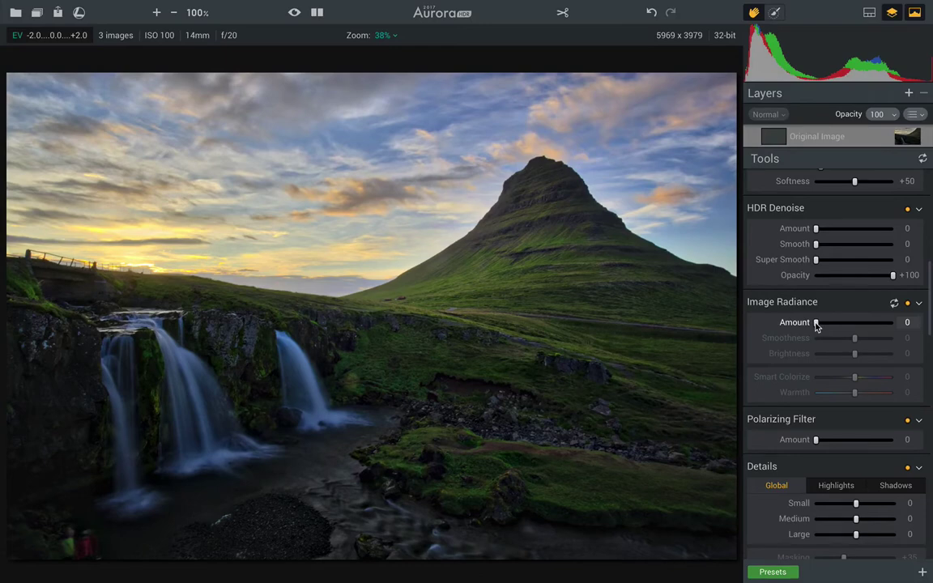
{"action": "left_click_drag", "start_coordinate": [816, 325], "coordinate": [911, 328]}
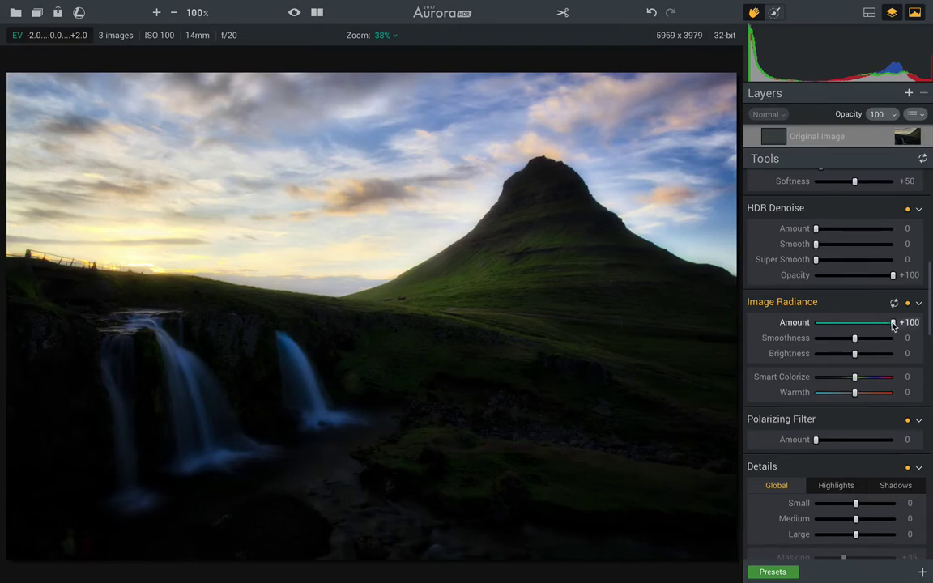
{"action": "left_click_drag", "start_coordinate": [893, 324], "coordinate": [848, 324]}
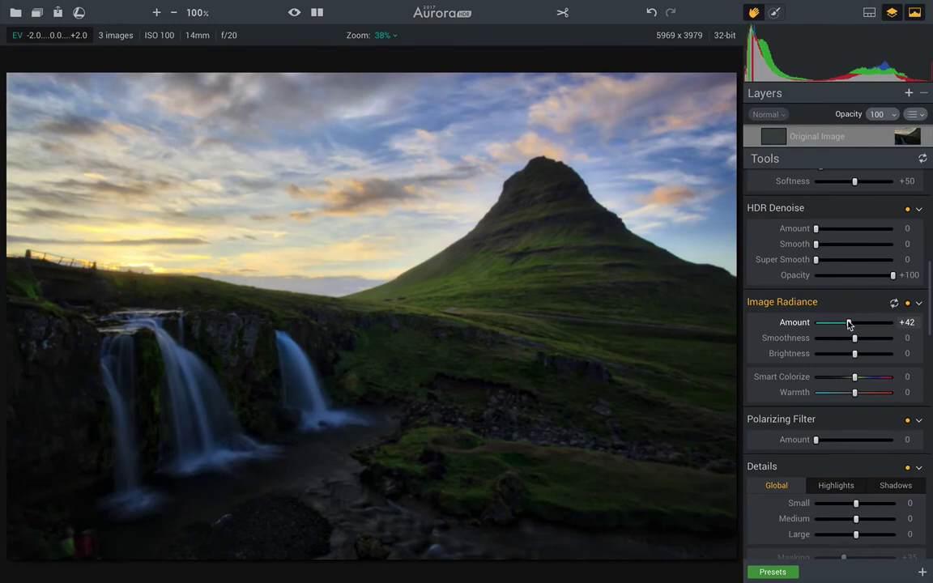
Refine Image Radiance with Smoothness +17, Brightness -6 and Smart Colorize +17.
{"action": "scroll", "coordinate": [886, 342], "scroll_direction": "down", "scroll_amount": 1}
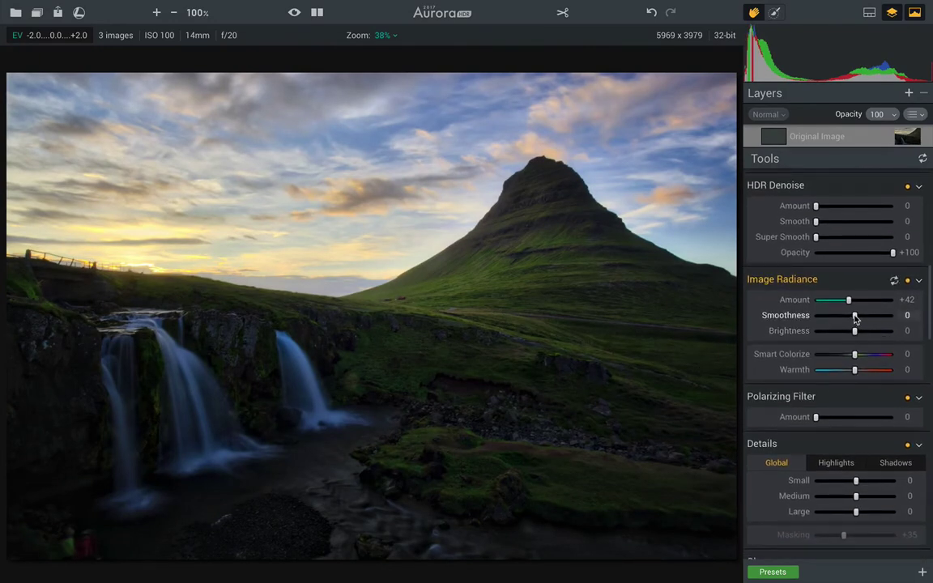
{"action": "mouse_move", "coordinate": [853, 314]}
{"action": "left_mouse_down"}
{"action": "mouse_move", "coordinate": [884, 315]}
{"action": "mouse_move", "coordinate": [836, 316]}
{"action": "mouse_move", "coordinate": [857, 317]}
{"action": "left_mouse_up"}
{"action": "left_click_drag", "start_coordinate": [920, 322], "coordinate": [853, 330]}
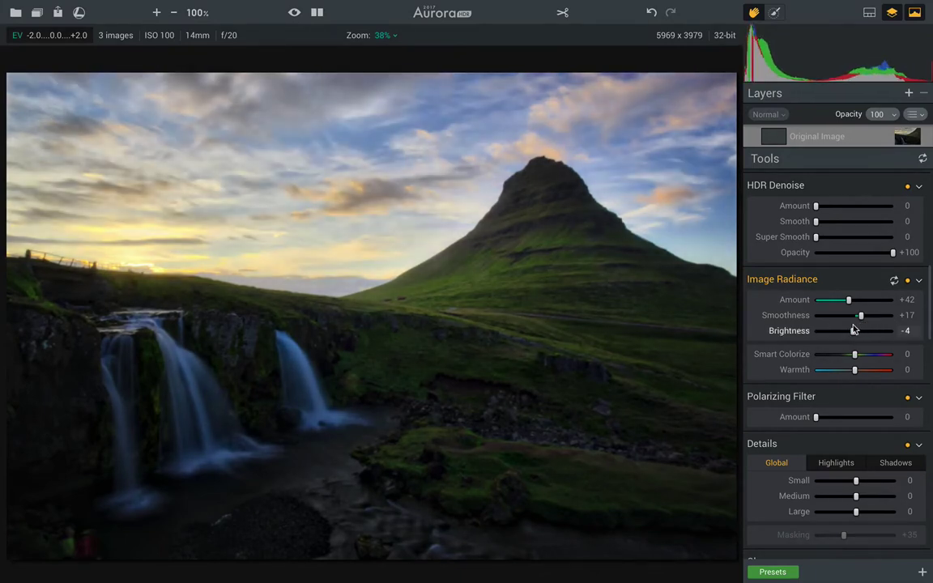
{"action": "scroll", "coordinate": [853, 329], "scroll_direction": "down", "scroll_amount": 1}
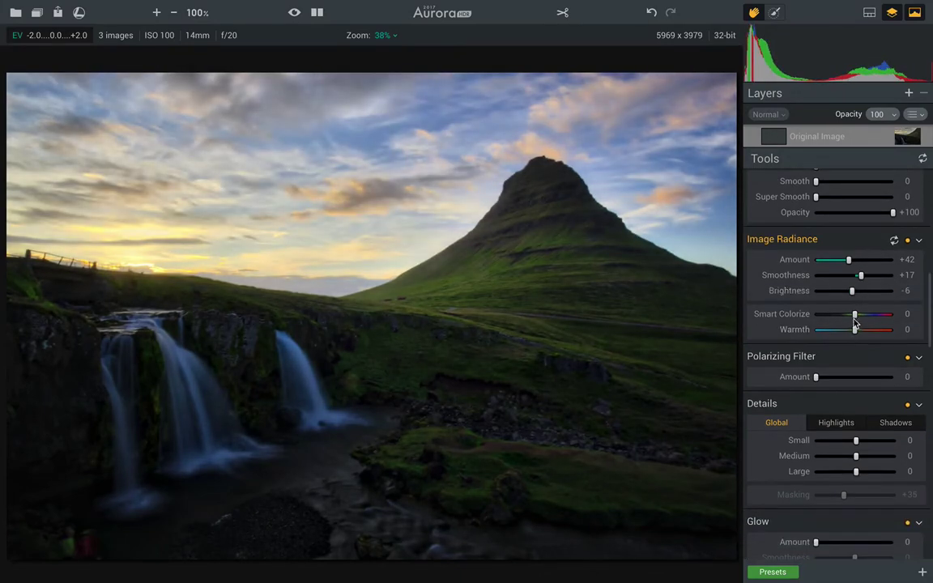
{"action": "mouse_move", "coordinate": [854, 314]}
{"action": "left_mouse_down"}
{"action": "mouse_move", "coordinate": [922, 317]}
{"action": "mouse_move", "coordinate": [754, 311]}
{"action": "mouse_move", "coordinate": [891, 319]}
{"action": "mouse_move", "coordinate": [860, 316]}
{"action": "left_mouse_up"}
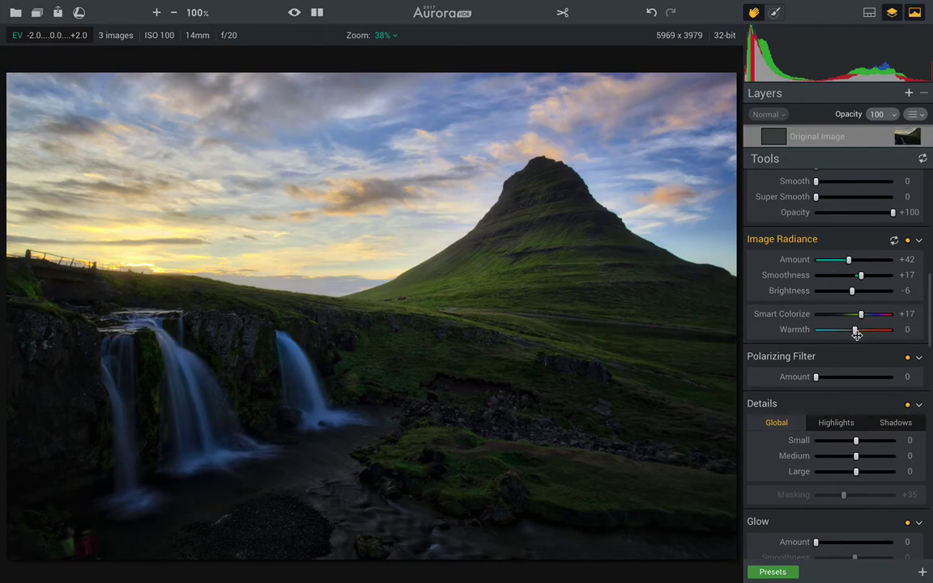
Deepen the blue sky with the Polarizing Filter, testing stronger amounts and settling on +18.
{"action": "scroll", "coordinate": [854, 299], "scroll_direction": "down", "scroll_amount": 2}
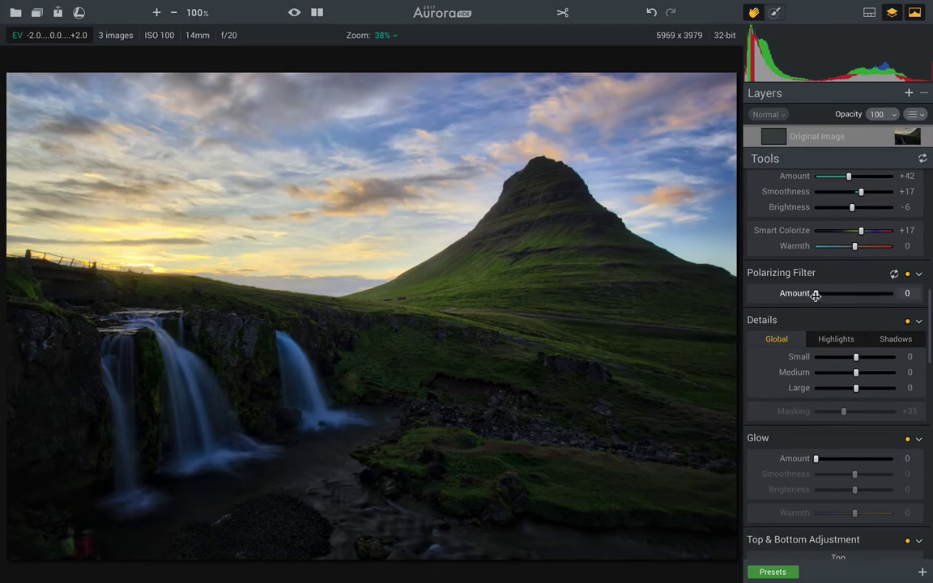
{"action": "left_click_drag", "start_coordinate": [814, 294], "coordinate": [854, 294]}
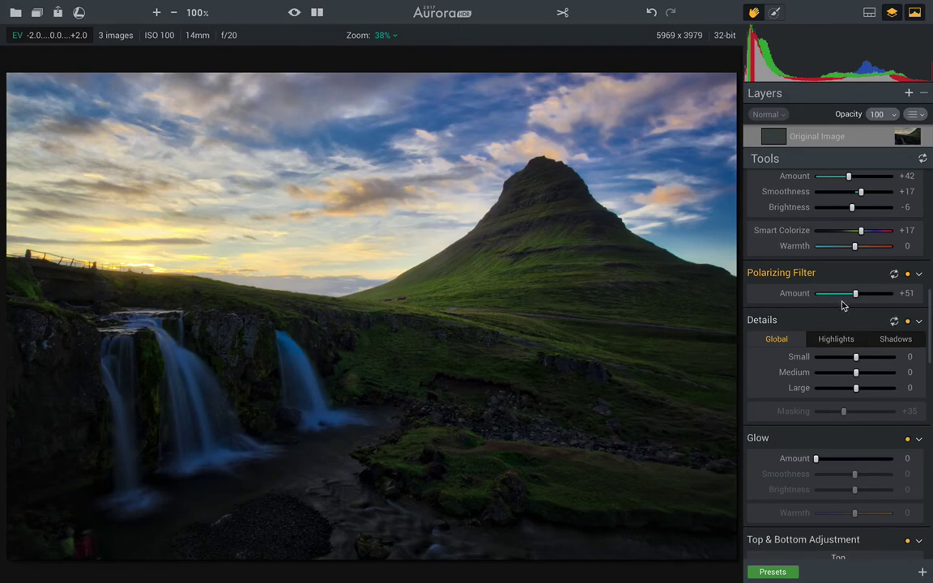
{"action": "left_click_drag", "start_coordinate": [856, 297], "coordinate": [840, 296]}
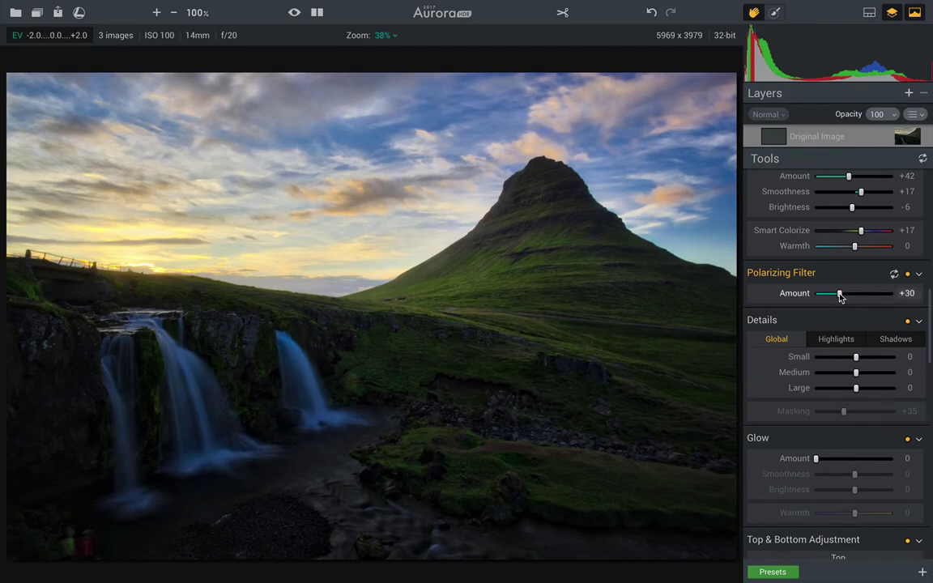
{"action": "mouse_move", "coordinate": [840, 297]}
{"action": "left_mouse_down"}
{"action": "mouse_move", "coordinate": [827, 296]}
{"action": "mouse_move", "coordinate": [864, 297]}
{"action": "mouse_move", "coordinate": [818, 296]}
{"action": "mouse_move", "coordinate": [870, 293]}
{"action": "mouse_move", "coordinate": [816, 293]}
{"action": "mouse_move", "coordinate": [831, 285]}
{"action": "left_mouse_up"}
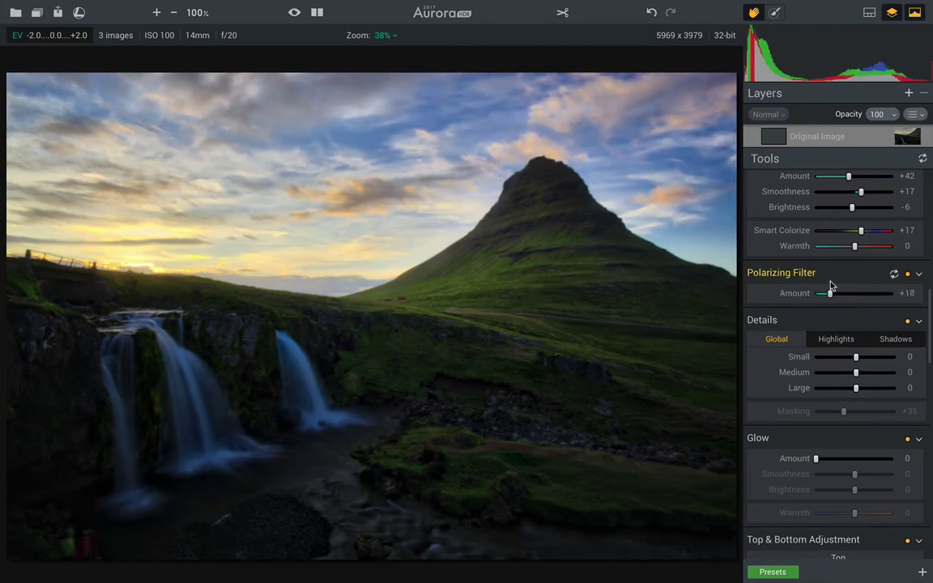
Try a Glow Amount of +39 on the image and reset it to 0.
{"action": "scroll", "coordinate": [830, 288], "scroll_direction": "down", "scroll_amount": 3}
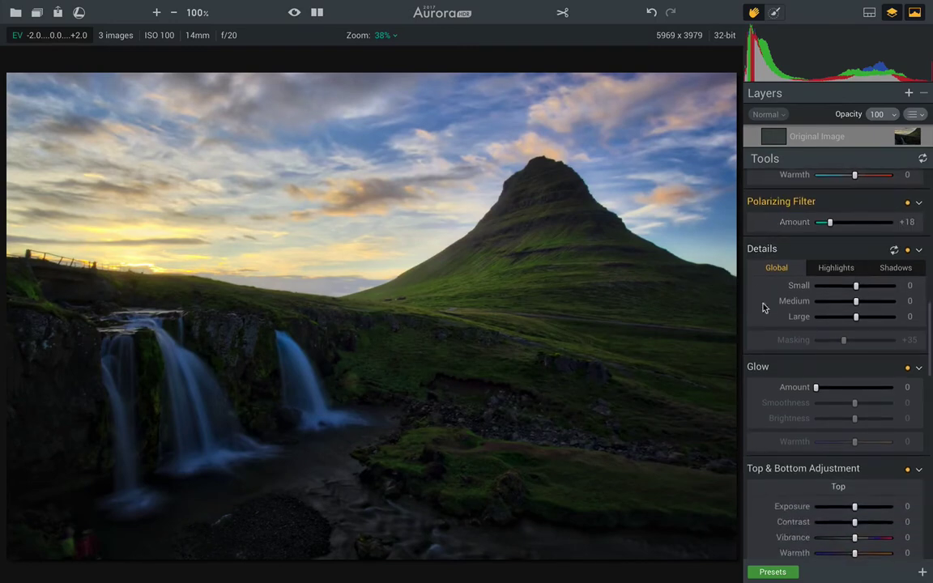
{"action": "scroll", "coordinate": [850, 297], "scroll_direction": "down", "scroll_amount": 4}
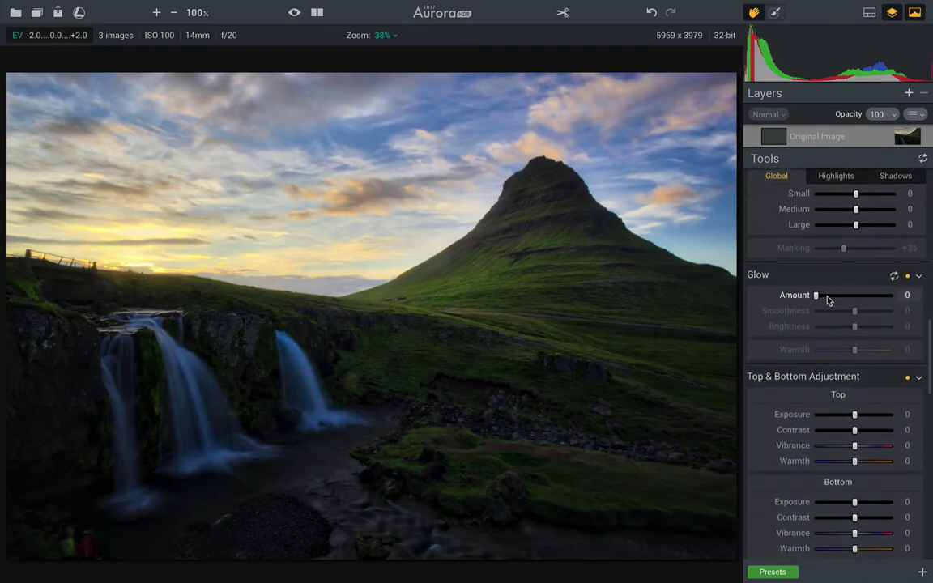
{"action": "left_click_drag", "start_coordinate": [815, 296], "coordinate": [844, 300]}
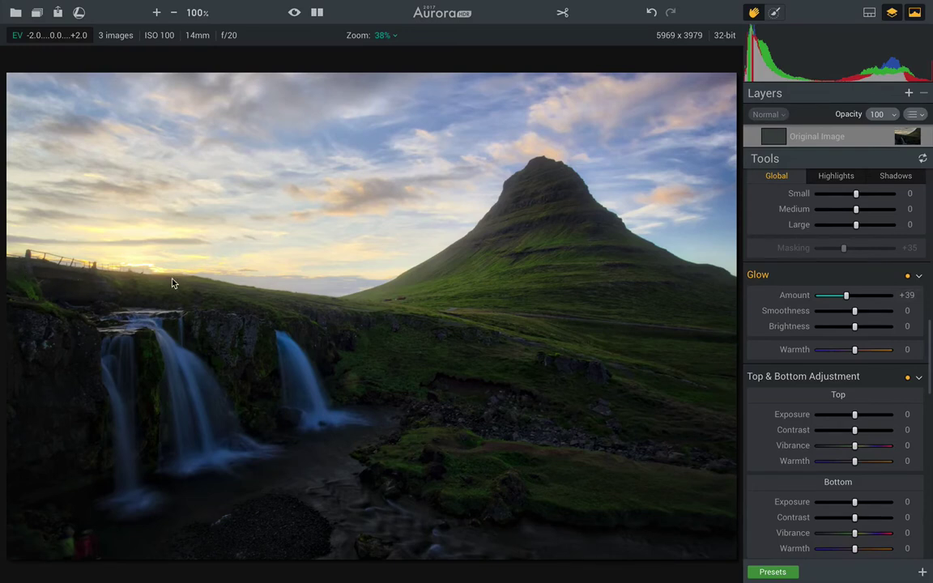
{"action": "double_click", "coordinate": [798, 297]}
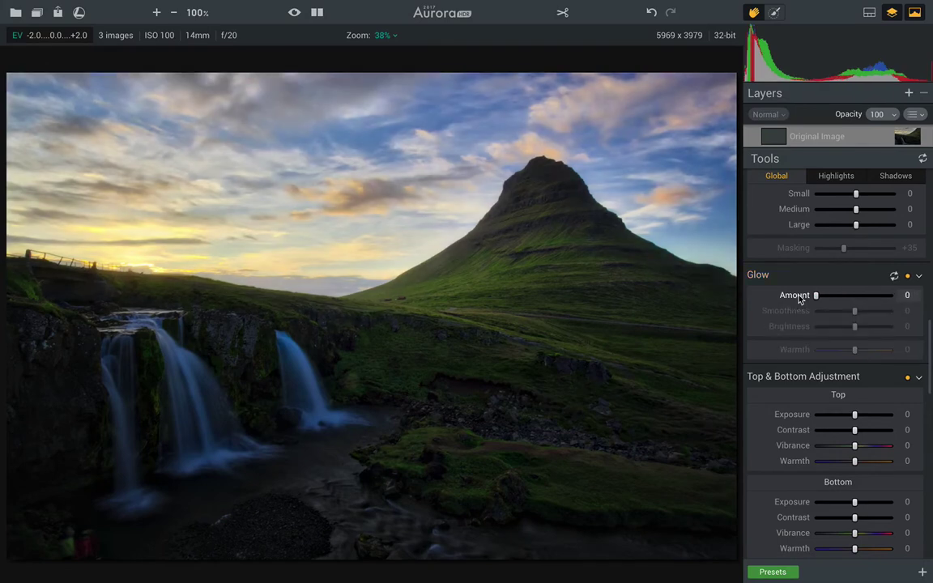
Orient the Top & Bottom Adjustment along the sloping horizon with Blend +28, Shift +45 and Rotation +8.
{"action": "scroll", "coordinate": [799, 298], "scroll_direction": "down", "scroll_amount": 3}
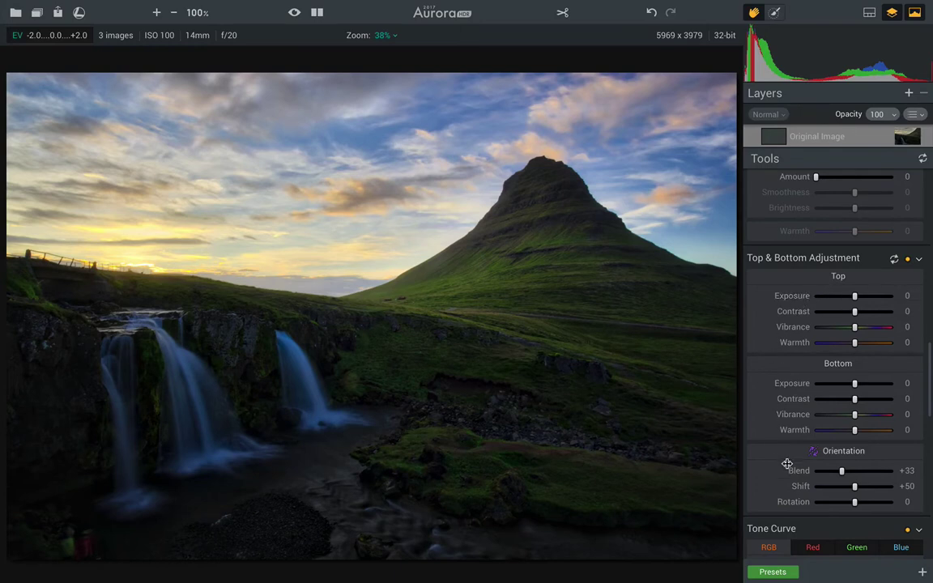
{"action": "scroll", "coordinate": [842, 451], "scroll_direction": "down", "scroll_amount": 1}
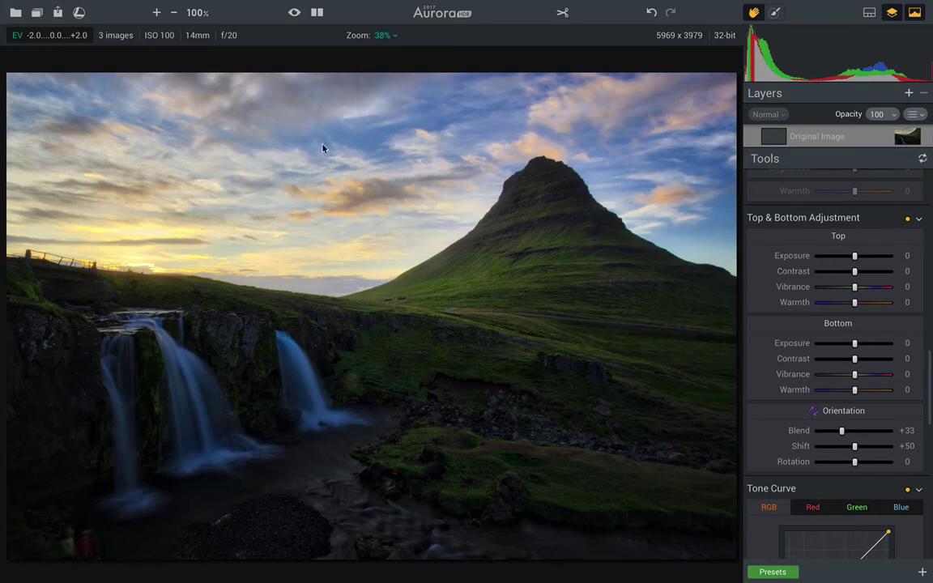
{"action": "scroll", "coordinate": [903, 356], "scroll_direction": "down", "scroll_amount": 1}
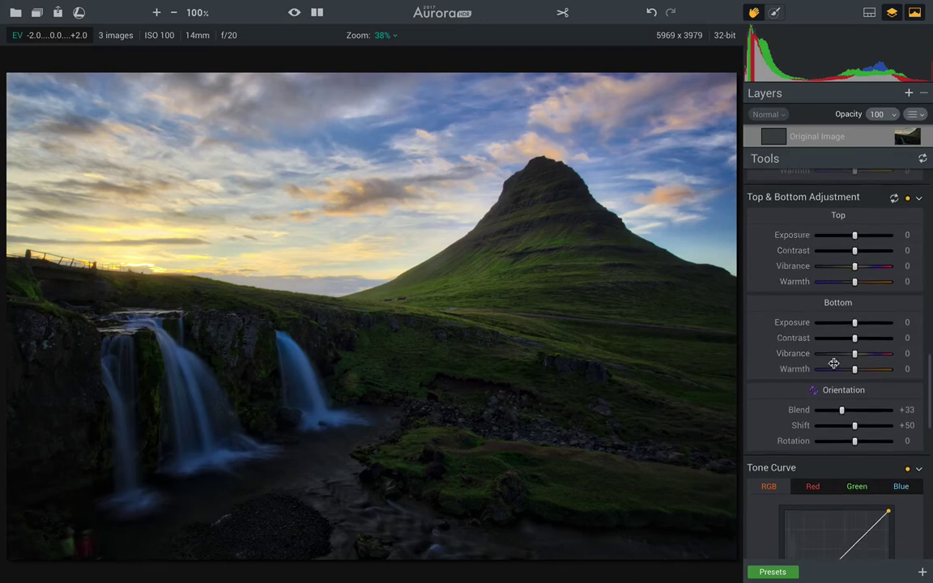
{"action": "scroll", "coordinate": [833, 366], "scroll_direction": "down", "scroll_amount": 1}
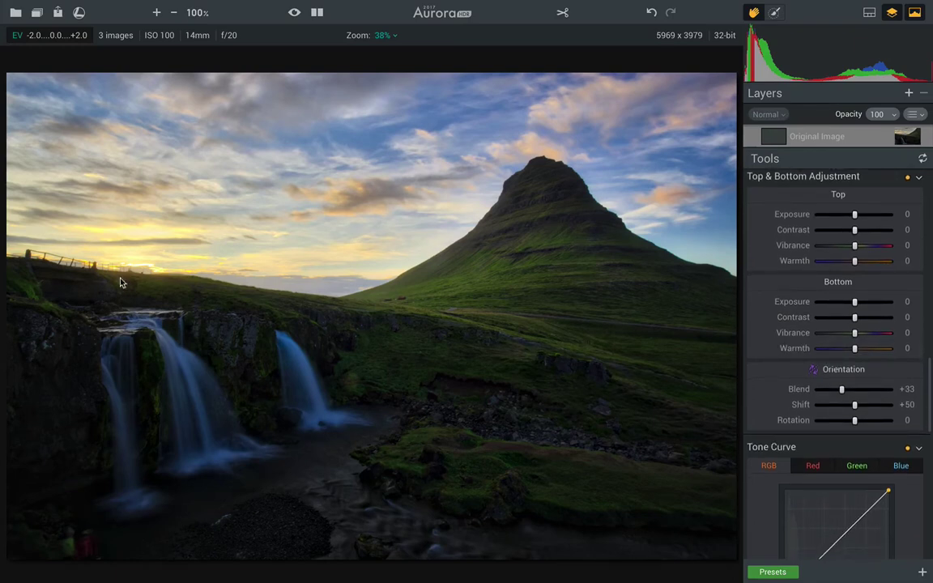
{"action": "left_click_drag", "start_coordinate": [842, 389], "coordinate": [858, 420]}
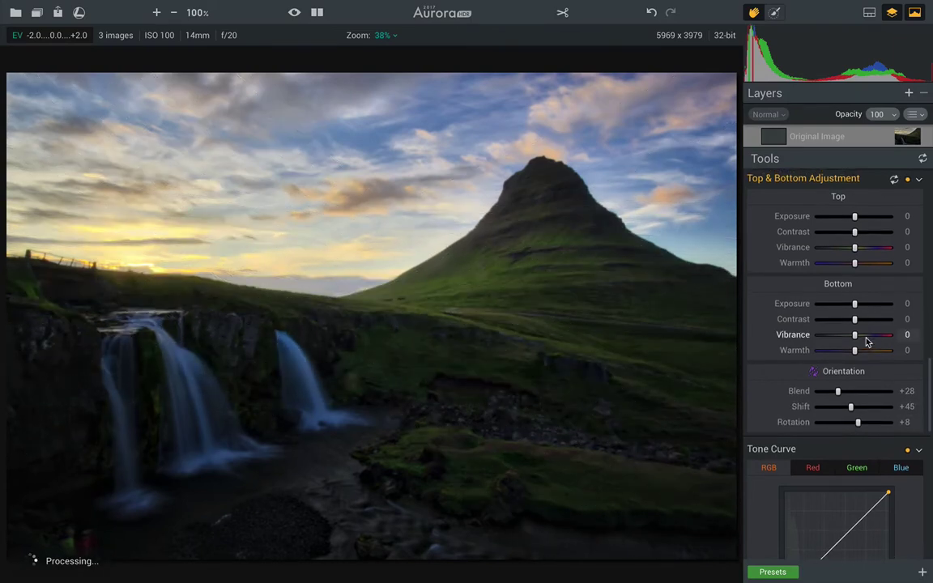
{"action": "scroll", "coordinate": [865, 338], "scroll_direction": "up", "scroll_amount": 1}
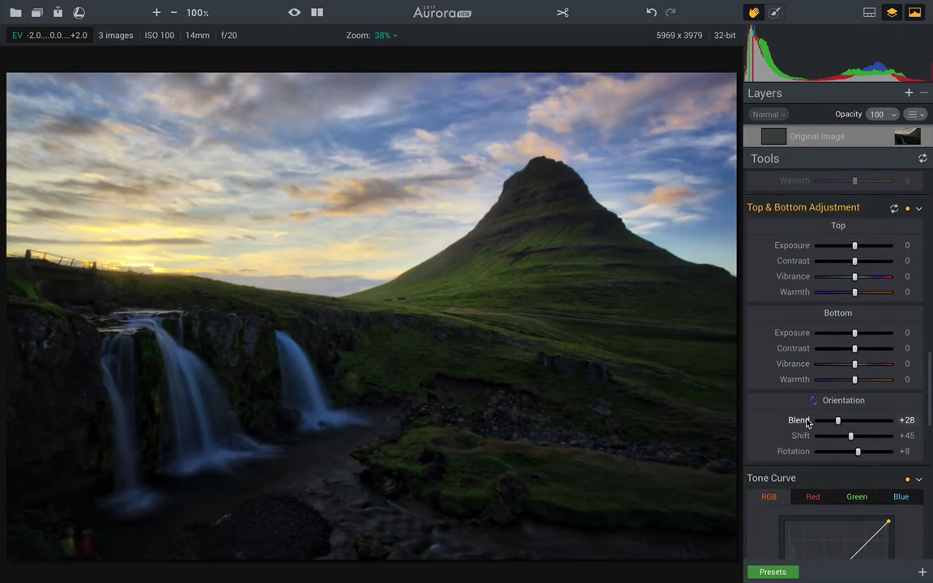
Examine the Red, Green and Blue channel curves of the Tone Curve and return to the RGB curve.
{"action": "scroll", "coordinate": [899, 322], "scroll_direction": "down", "scroll_amount": 1}
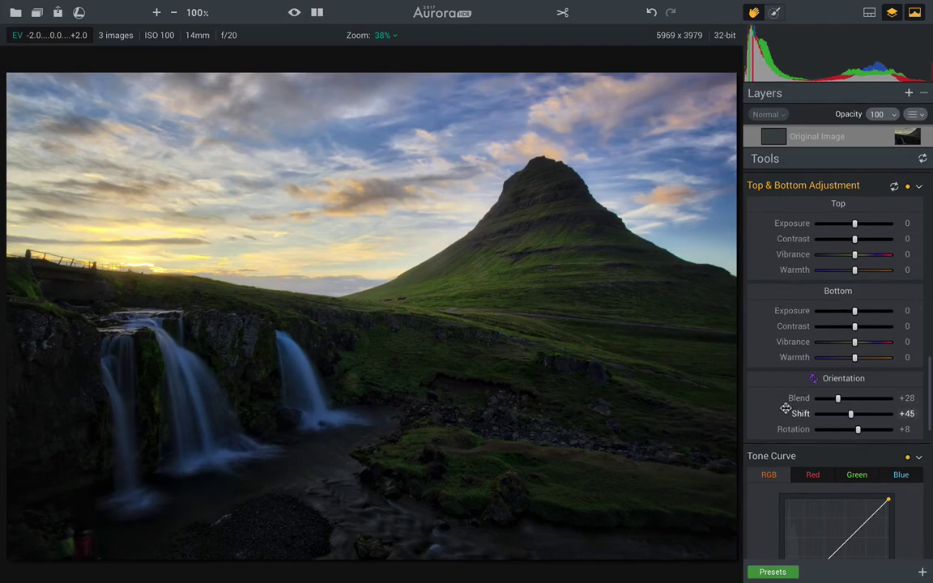
{"action": "scroll", "coordinate": [786, 409], "scroll_direction": "down", "scroll_amount": 1}
{"action": "scroll", "coordinate": [813, 302], "scroll_direction": "down", "scroll_amount": 5}
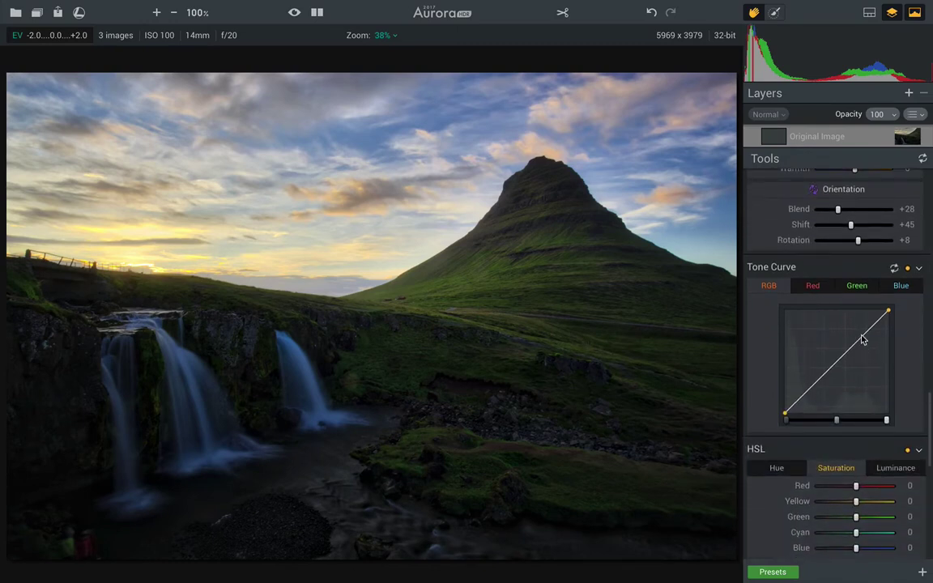
{"action": "scroll", "coordinate": [862, 339], "scroll_direction": "down", "scroll_amount": 1}
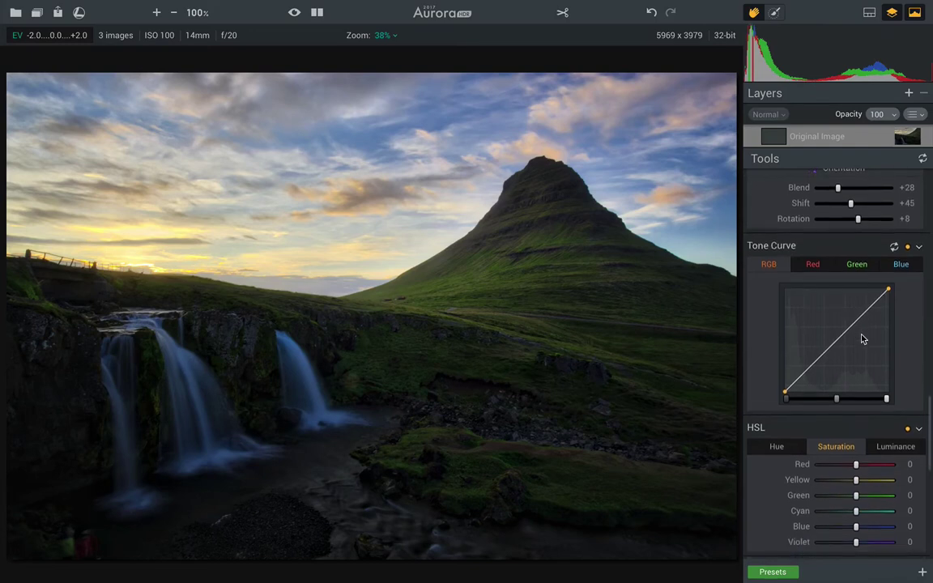
{"action": "left_click", "coordinate": [812, 264]}
{"action": "left_click", "coordinate": [860, 266]}
{"action": "left_click", "coordinate": [900, 264]}
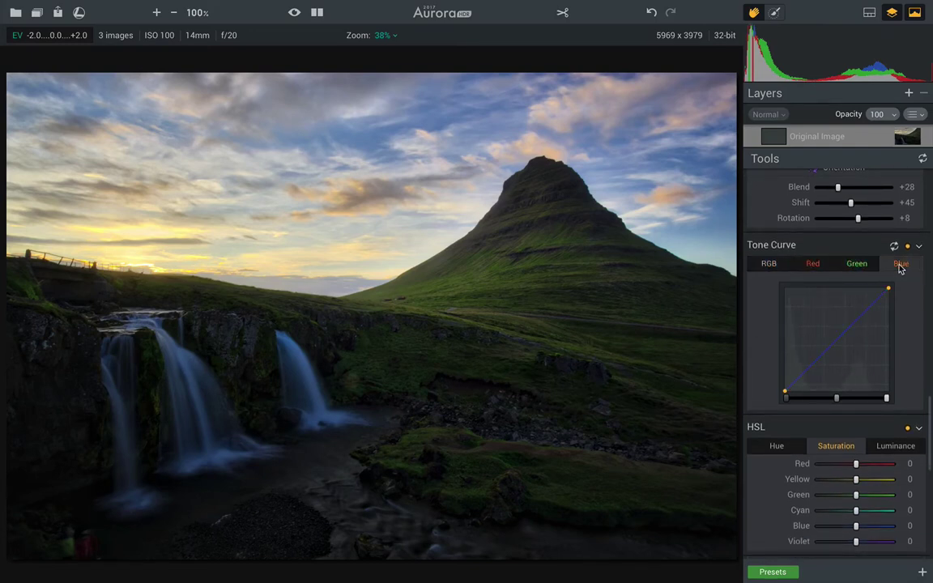
{"action": "left_click", "coordinate": [768, 264]}
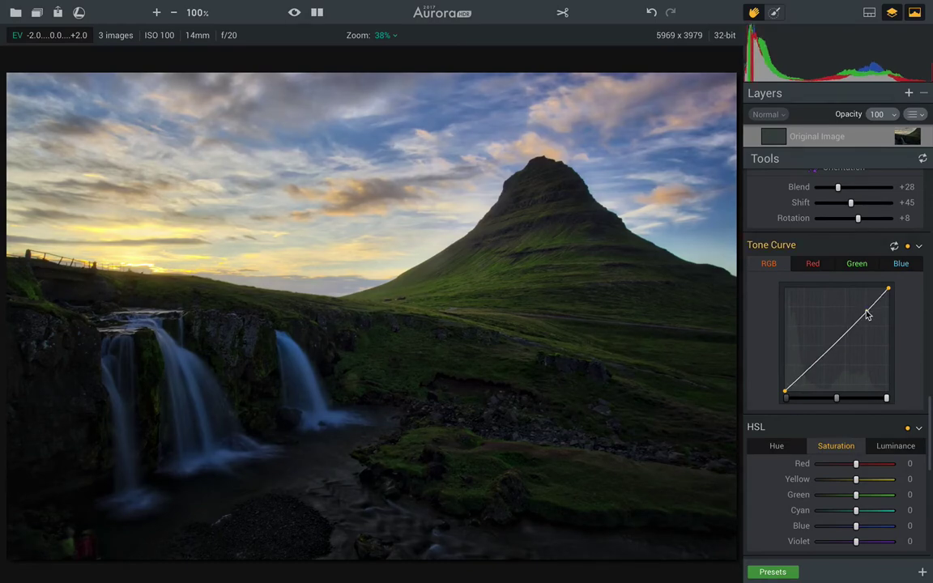
Brighten the image slightly with the RGB Tone Curve by raising highlight and shadow points and fine-tuning the black end point.
{"action": "left_click_drag", "start_coordinate": [866, 315], "coordinate": [864, 312]}
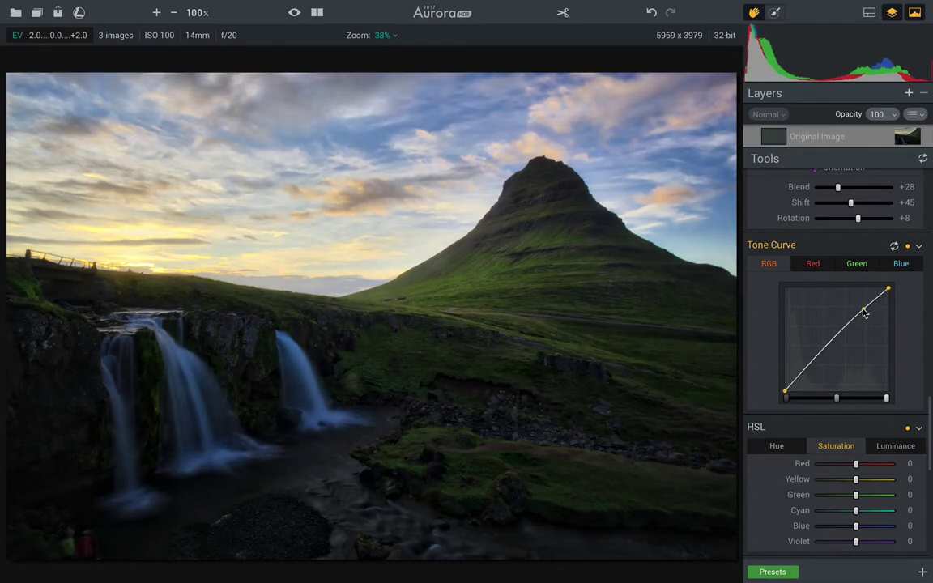
{"action": "left_click_drag", "start_coordinate": [864, 312], "coordinate": [867, 309]}
{"action": "left_click", "coordinate": [816, 357]}
{"action": "left_click_drag", "start_coordinate": [815, 358], "coordinate": [814, 357]}
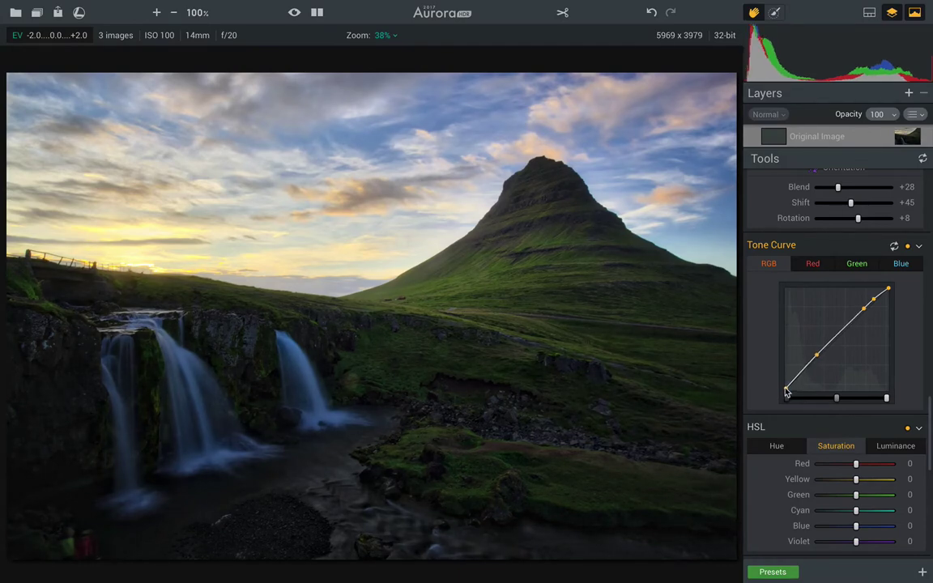
{"action": "left_click_drag", "start_coordinate": [785, 394], "coordinate": [784, 395]}
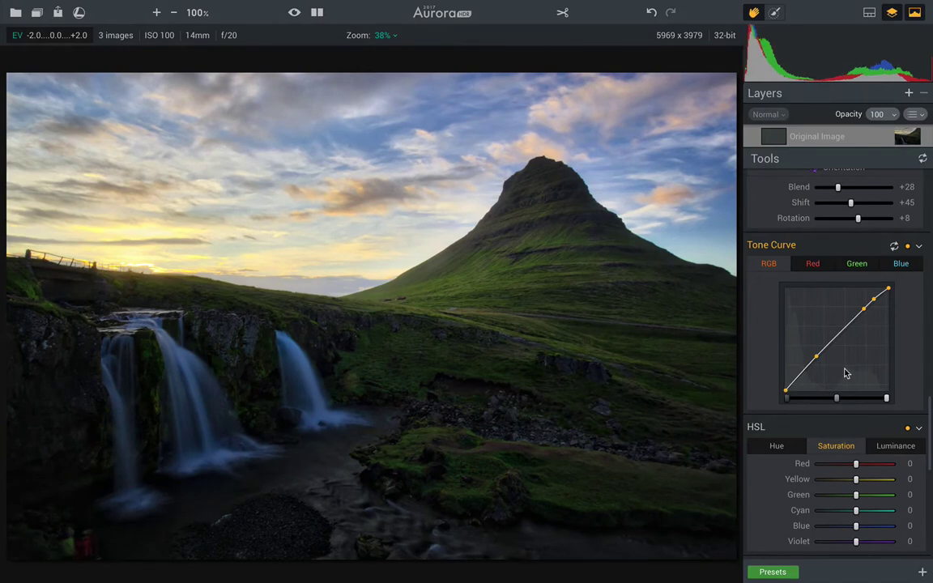
Compare the image with and without the Tone Curve, leaving the adjustment enabled.
{"action": "scroll", "coordinate": [845, 373], "scroll_direction": "down", "scroll_amount": 1}
{"action": "scroll", "coordinate": [837, 256], "scroll_direction": "up", "scroll_amount": 2}
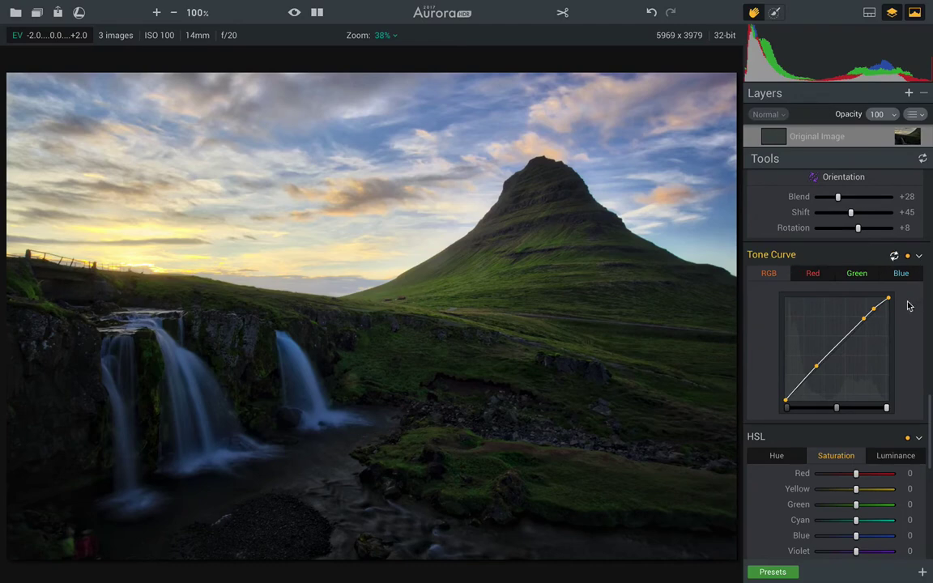
{"action": "left_click", "coordinate": [908, 256]}
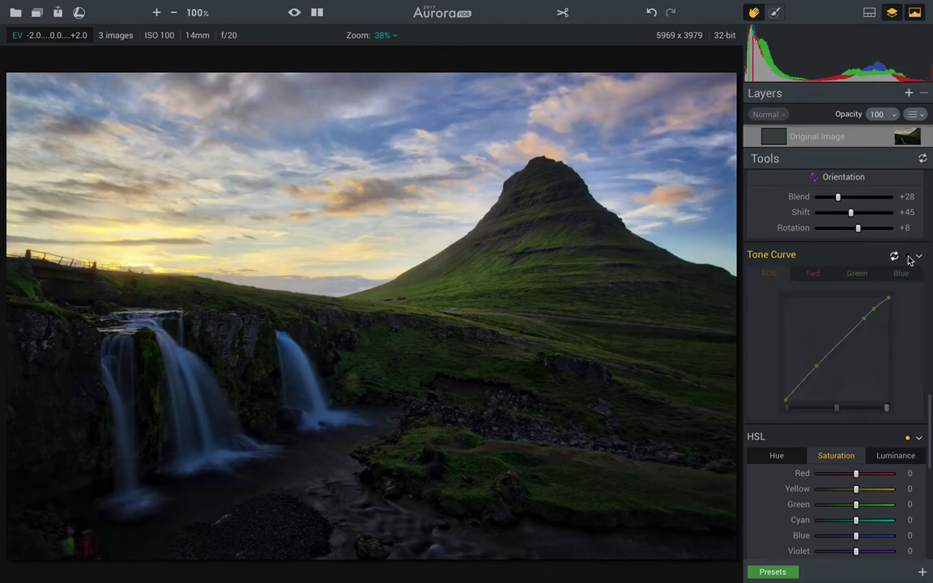
{"action": "left_click", "coordinate": [907, 256]}
{"action": "left_click", "coordinate": [907, 256]}
{"action": "left_click", "coordinate": [908, 256]}
{"action": "left_click", "coordinate": [907, 255]}
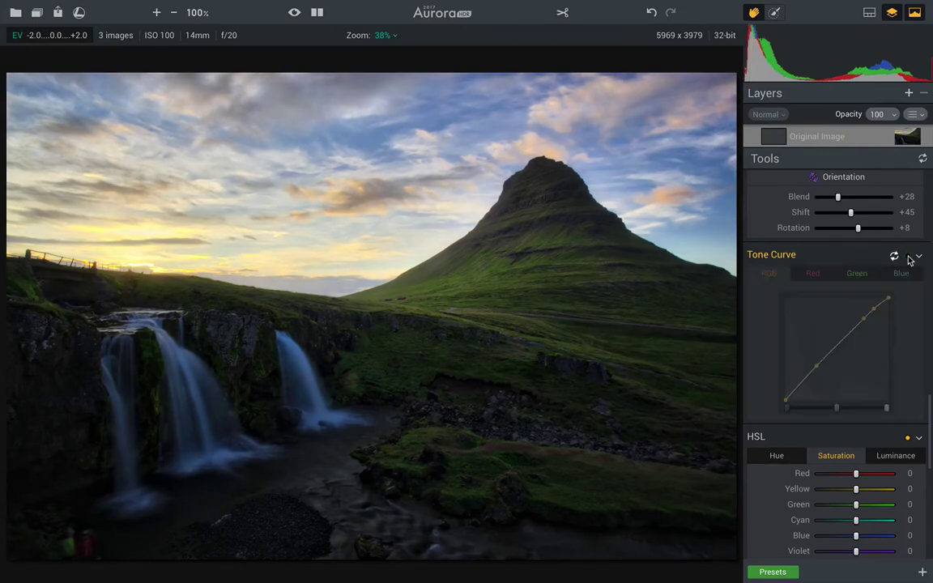
{"action": "left_click", "coordinate": [907, 255]}
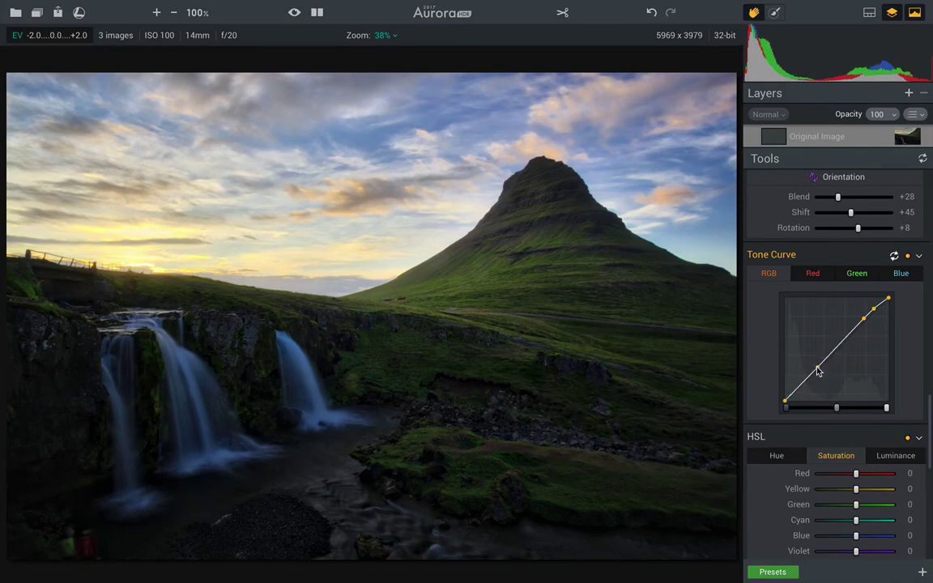
{"action": "left_click", "coordinate": [906, 256]}
{"action": "left_click", "coordinate": [906, 256]}
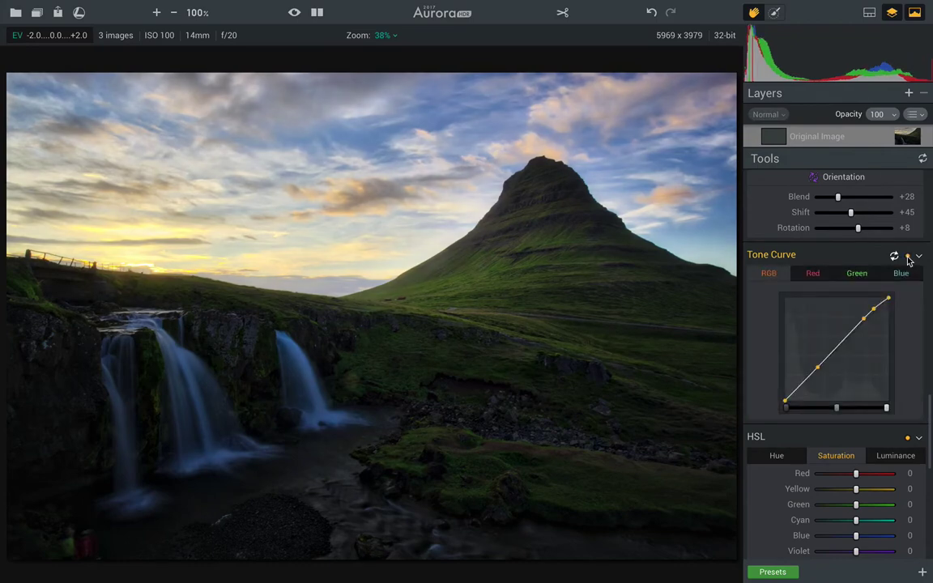
{"action": "left_click", "coordinate": [907, 256]}
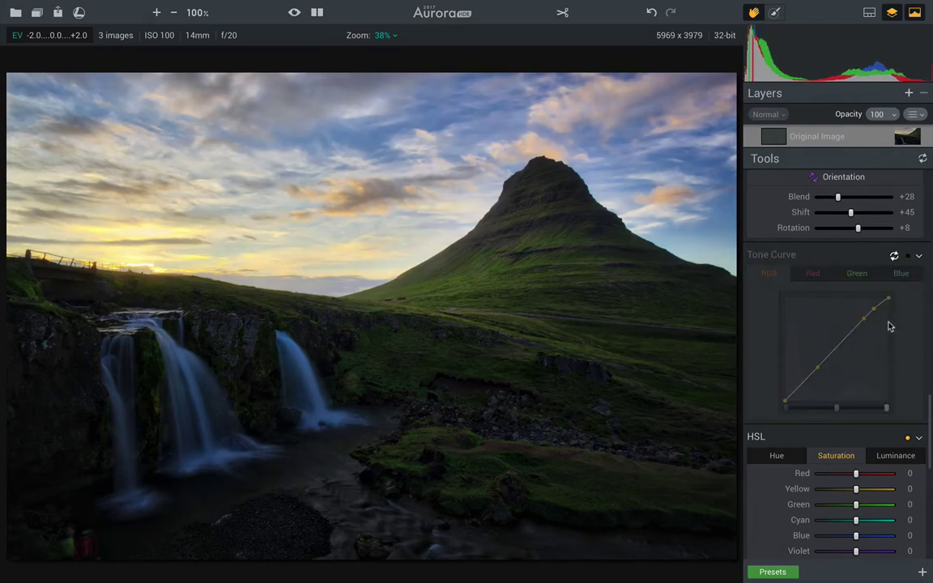
{"action": "left_click", "coordinate": [907, 257]}
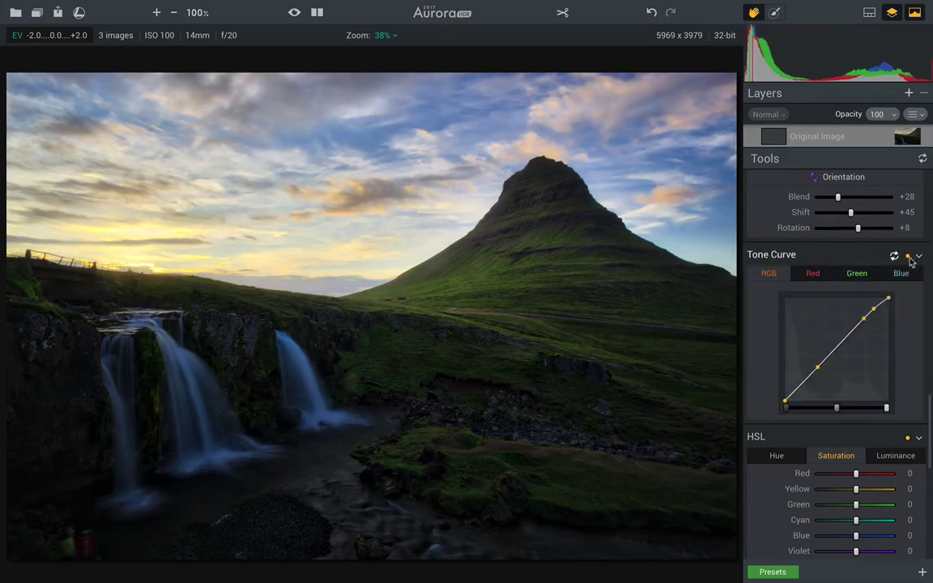
Add a point near the dark end of the RGB Tone Curve and lower it slightly to deepen the darkest areas.
{"action": "left_click", "coordinate": [803, 385]}
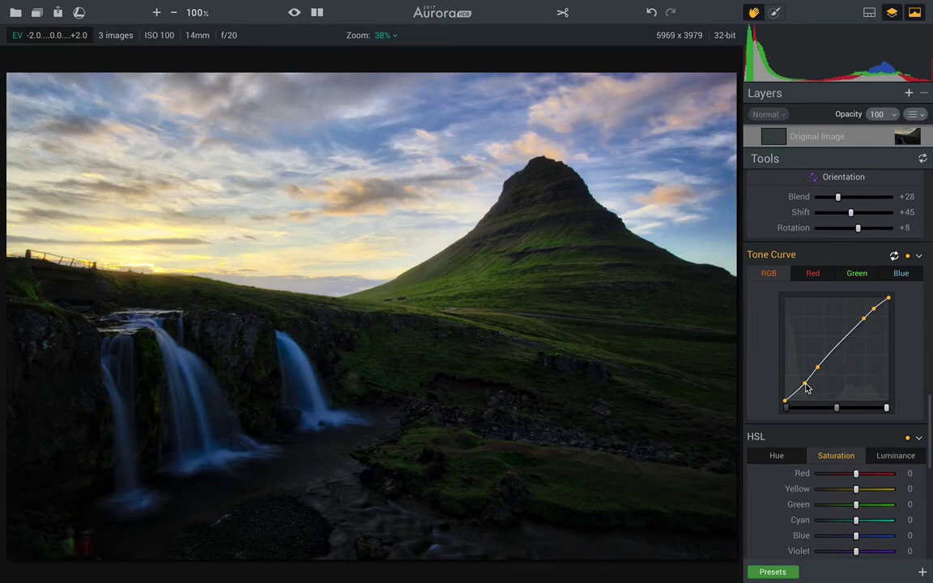
{"action": "left_click_drag", "start_coordinate": [806, 387], "coordinate": [803, 387]}
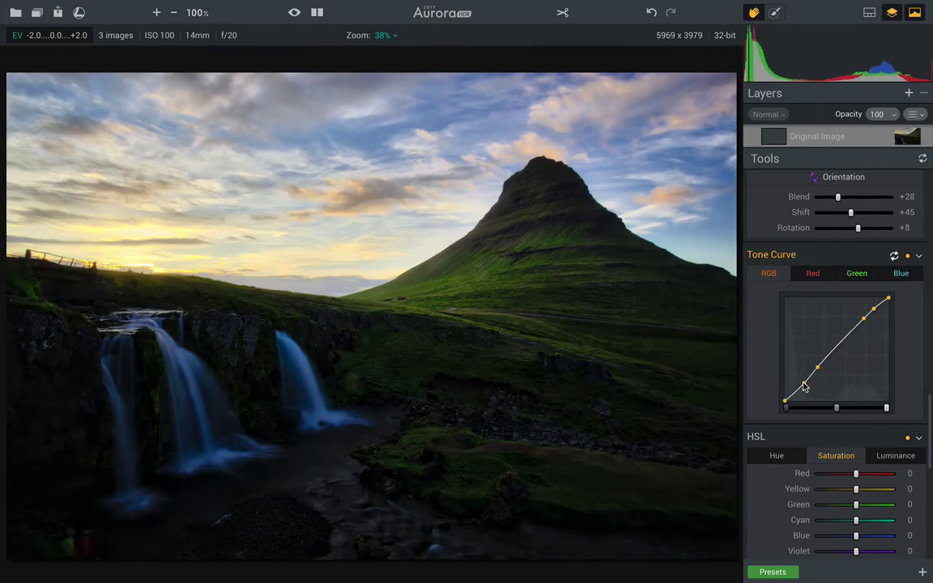
Recover dark detail in HDR Tone Mapping with Blacks +2 and Shadows +27.
{"action": "scroll", "coordinate": [839, 353], "scroll_direction": "up", "scroll_amount": 15}
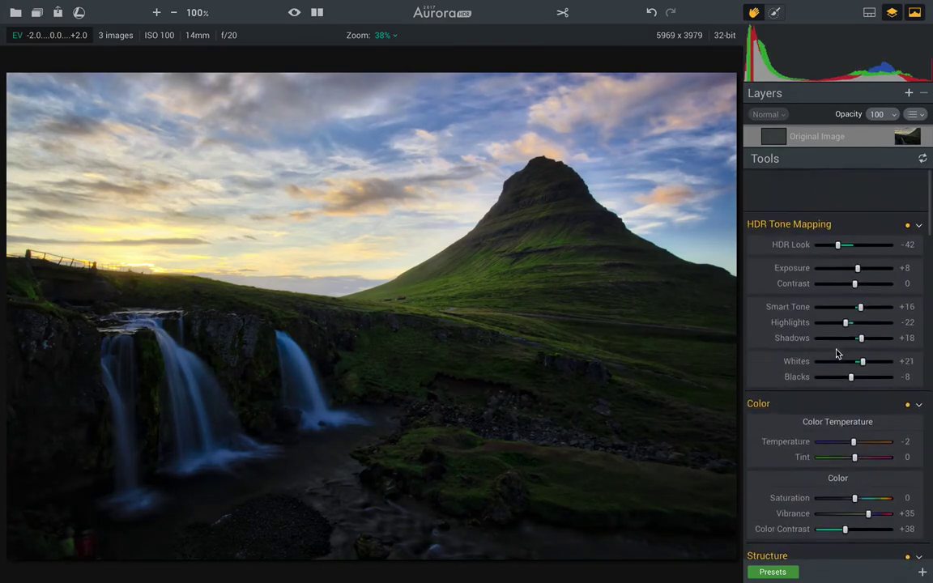
{"action": "scroll", "coordinate": [837, 353], "scroll_direction": "down", "scroll_amount": 2}
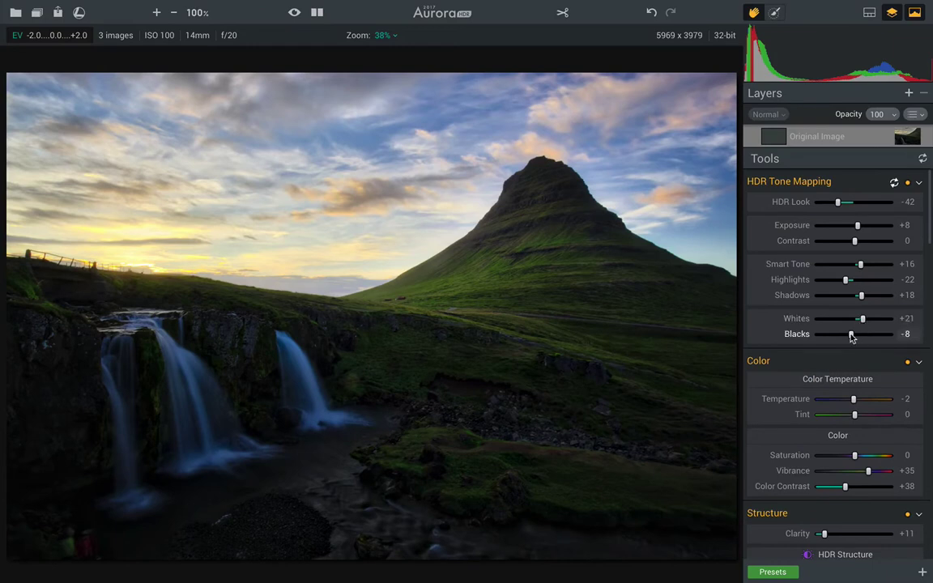
{"action": "left_click_drag", "start_coordinate": [851, 335], "coordinate": [854, 335]}
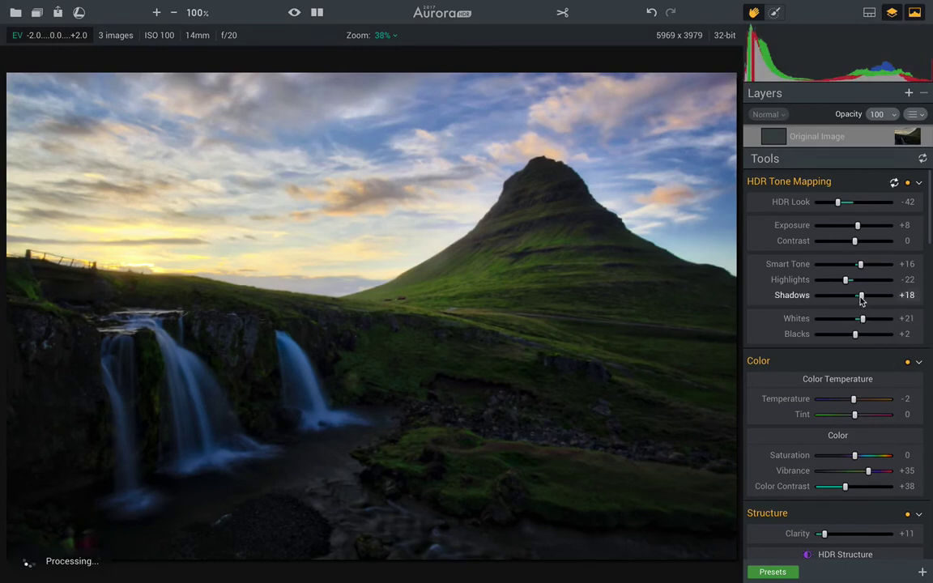
{"action": "left_click_drag", "start_coordinate": [860, 300], "coordinate": [866, 300]}
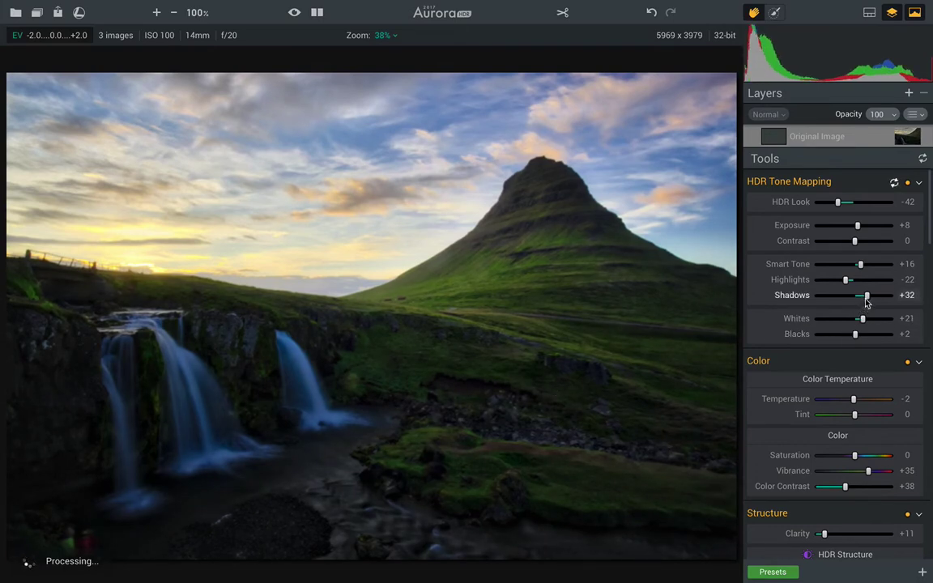
{"action": "left_click_drag", "start_coordinate": [866, 298], "coordinate": [864, 298]}
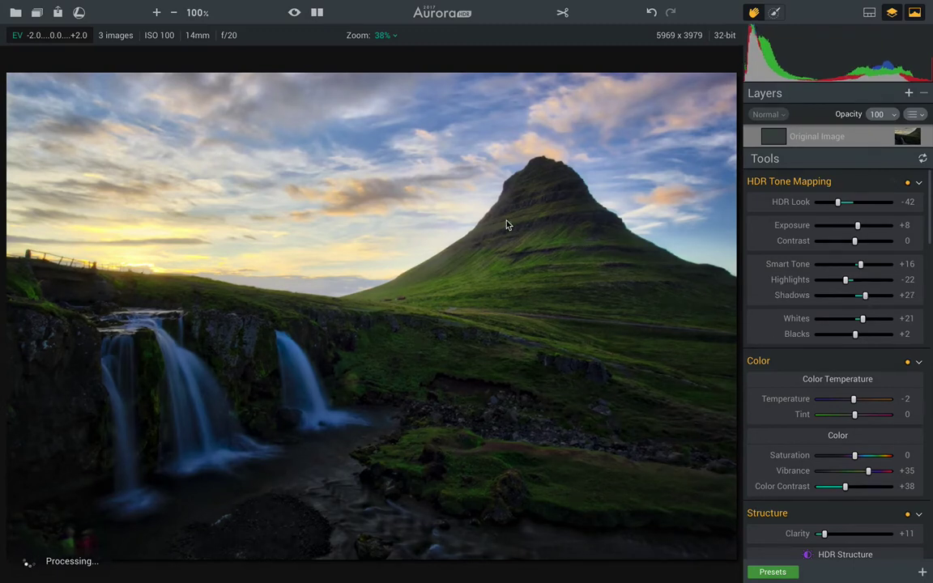
Set the Blue saturation in the HSL adjustment to +8.
{"action": "scroll", "coordinate": [839, 405], "scroll_direction": "down", "scroll_amount": 10}
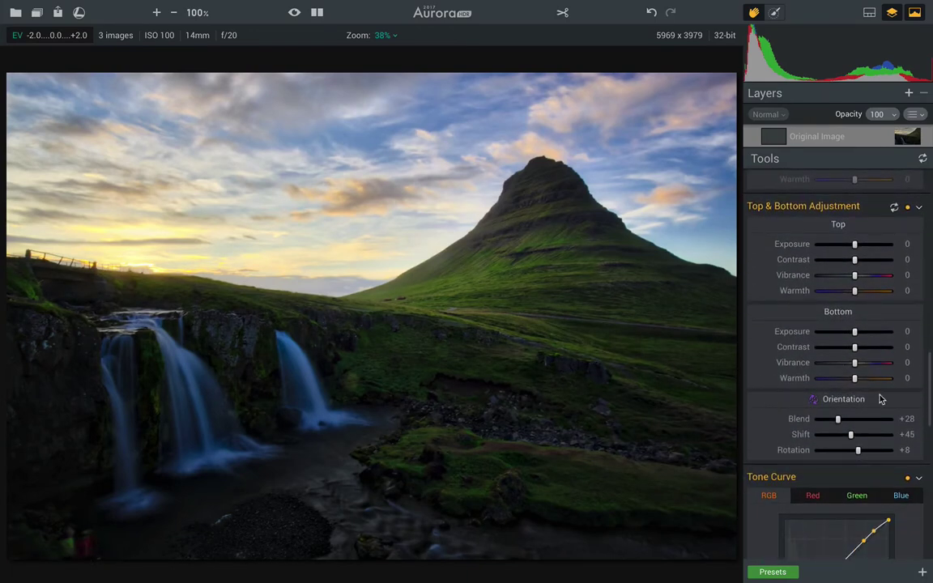
{"action": "scroll", "coordinate": [880, 398], "scroll_direction": "down", "scroll_amount": 8}
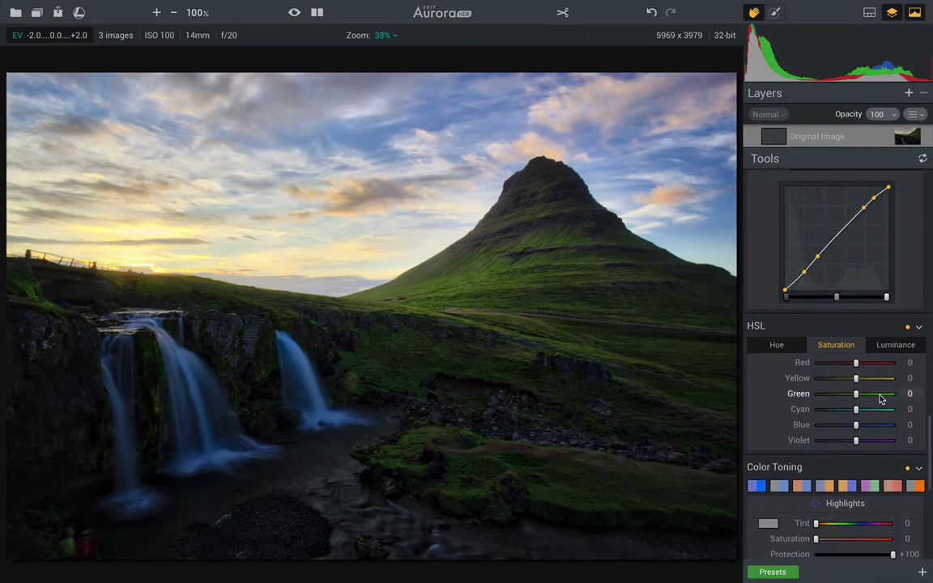
{"action": "scroll", "coordinate": [880, 396], "scroll_direction": "down", "scroll_amount": 1}
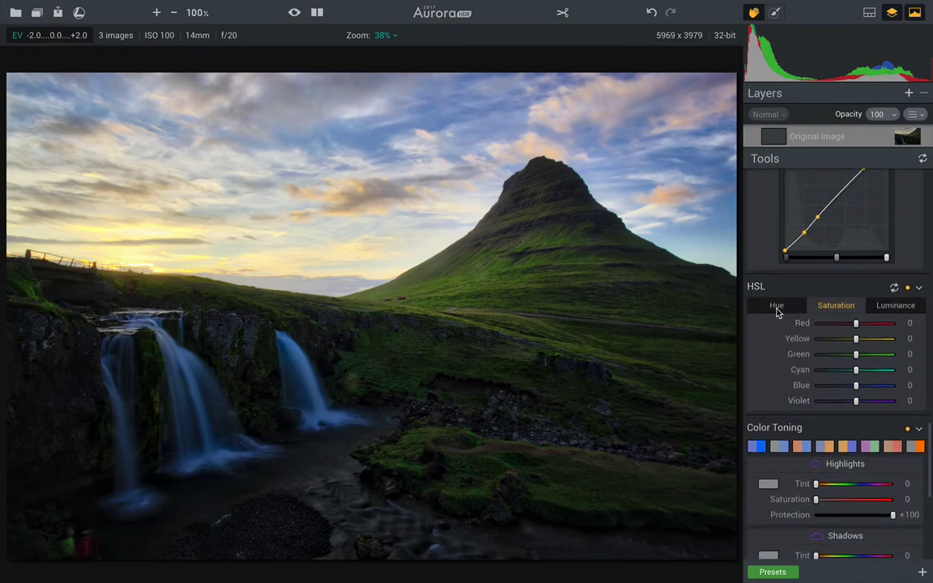
{"action": "left_click", "coordinate": [775, 313]}
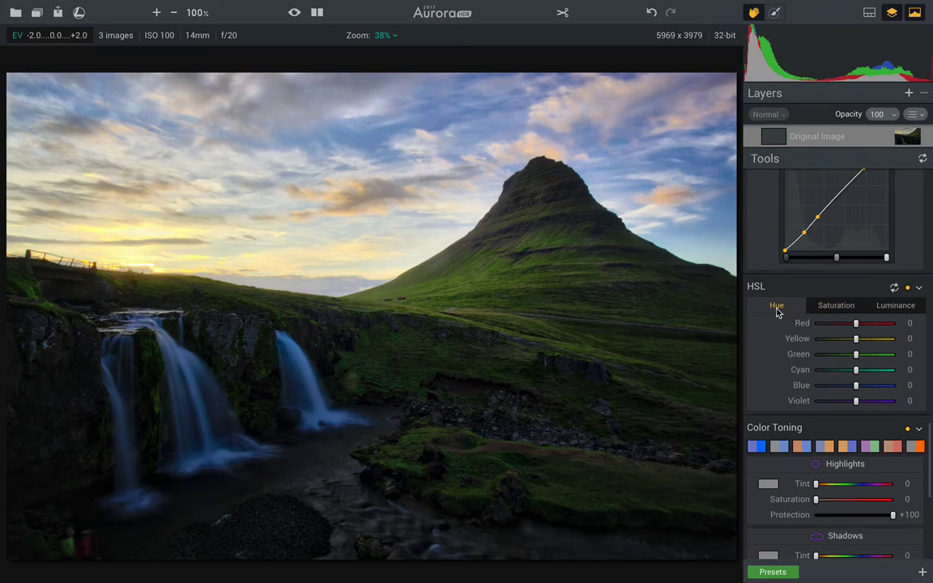
{"action": "left_click", "coordinate": [834, 305]}
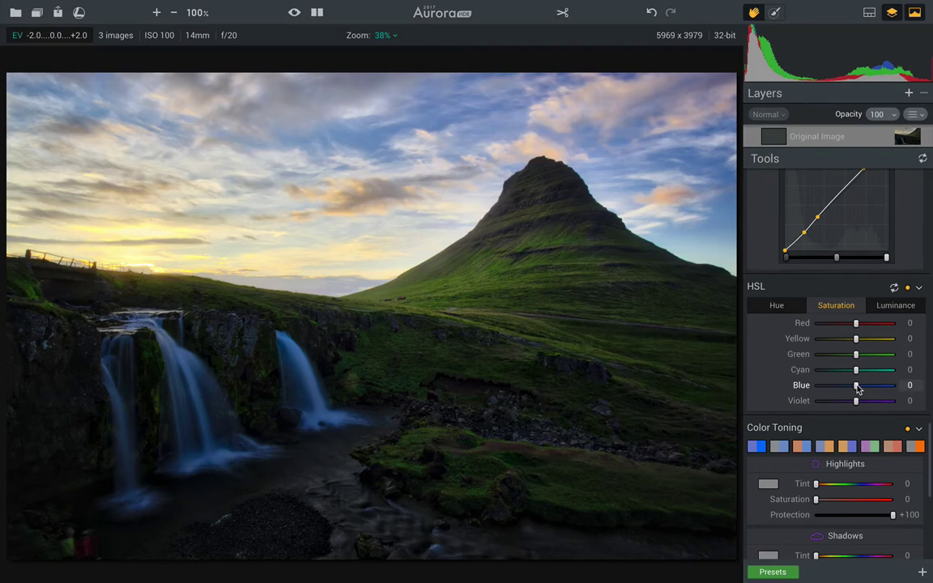
{"action": "mouse_move", "coordinate": [857, 389]}
{"action": "left_mouse_down"}
{"action": "mouse_move", "coordinate": [867, 388]}
{"action": "mouse_move", "coordinate": [837, 387]}
{"action": "mouse_move", "coordinate": [857, 386]}
{"action": "left_mouse_up"}
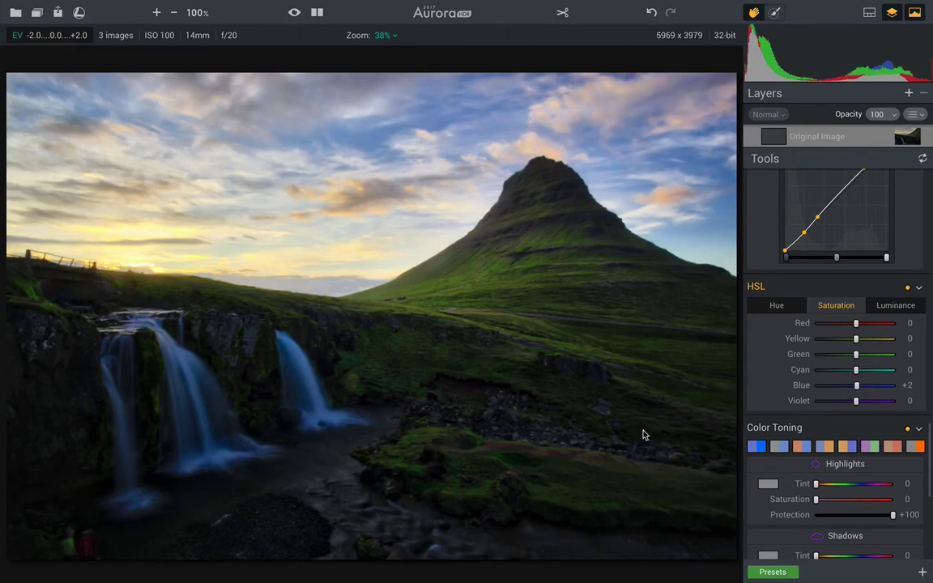
{"action": "mouse_move", "coordinate": [857, 387]}
{"action": "left_mouse_down"}
{"action": "mouse_move", "coordinate": [827, 387]}
{"action": "mouse_move", "coordinate": [871, 385]}
{"action": "mouse_move", "coordinate": [860, 388]}
{"action": "left_mouse_up"}
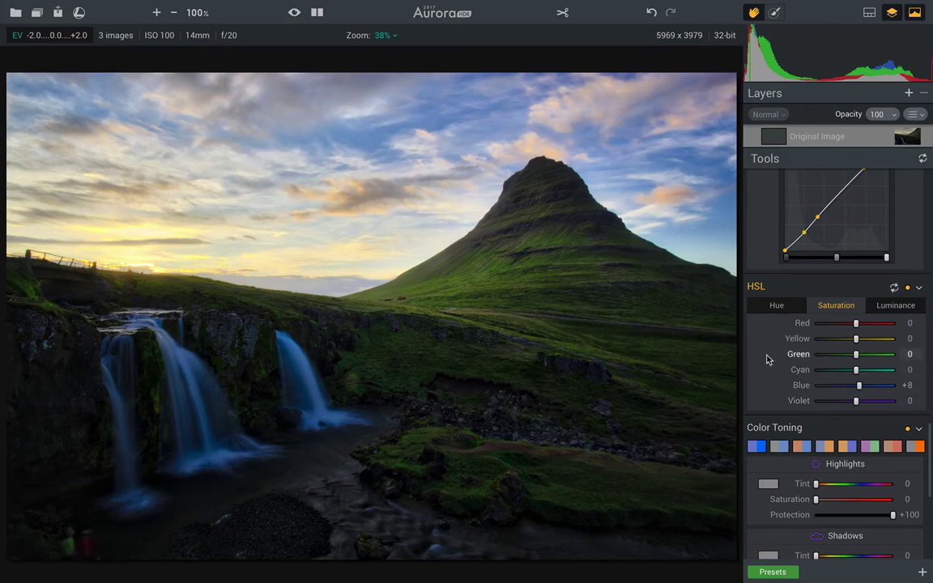
Boost the yellows and greens in the HSL saturation with Yellow +14 and Green +1.
{"action": "mouse_move", "coordinate": [484, 5]}
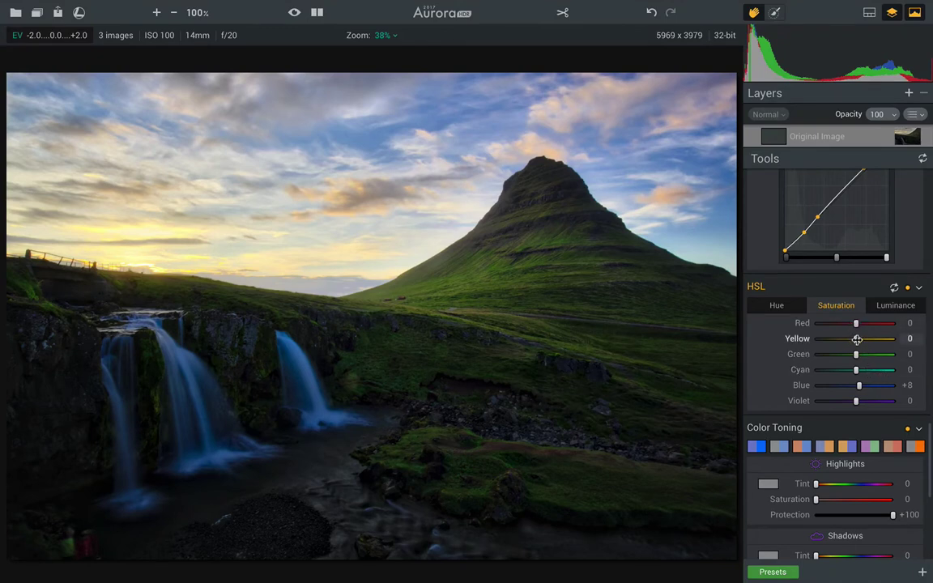
{"action": "left_click_drag", "start_coordinate": [856, 338], "coordinate": [863, 338]}
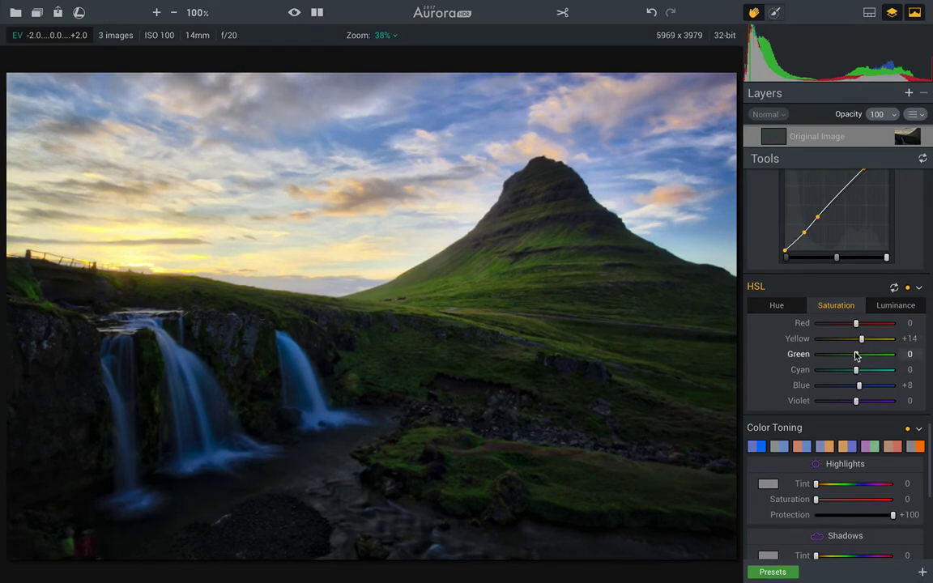
{"action": "mouse_move", "coordinate": [856, 356]}
{"action": "left_mouse_down"}
{"action": "mouse_move", "coordinate": [871, 357]}
{"action": "mouse_move", "coordinate": [857, 359]}
{"action": "left_mouse_up"}
Try the first two Color Toning presets and apply the third one, with orange highlights and blue shadows.
{"action": "scroll", "coordinate": [857, 360], "scroll_direction": "down", "scroll_amount": 2}
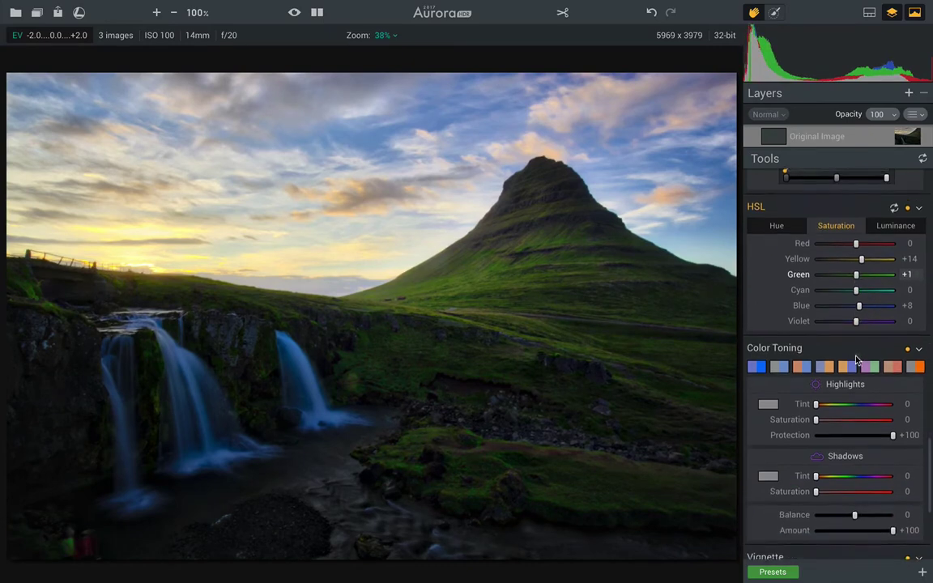
{"action": "scroll", "coordinate": [855, 358], "scroll_direction": "down", "scroll_amount": 2}
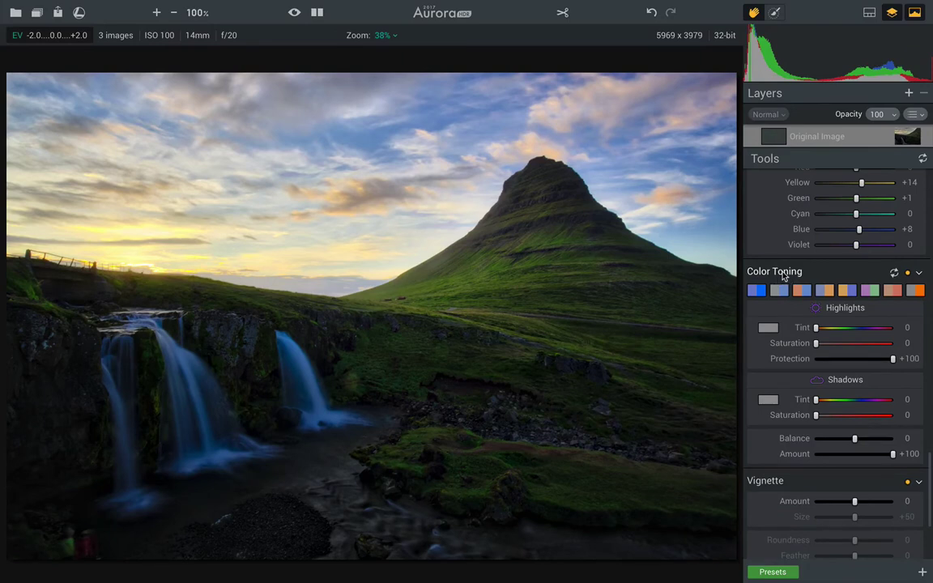
{"action": "left_click", "coordinate": [758, 293]}
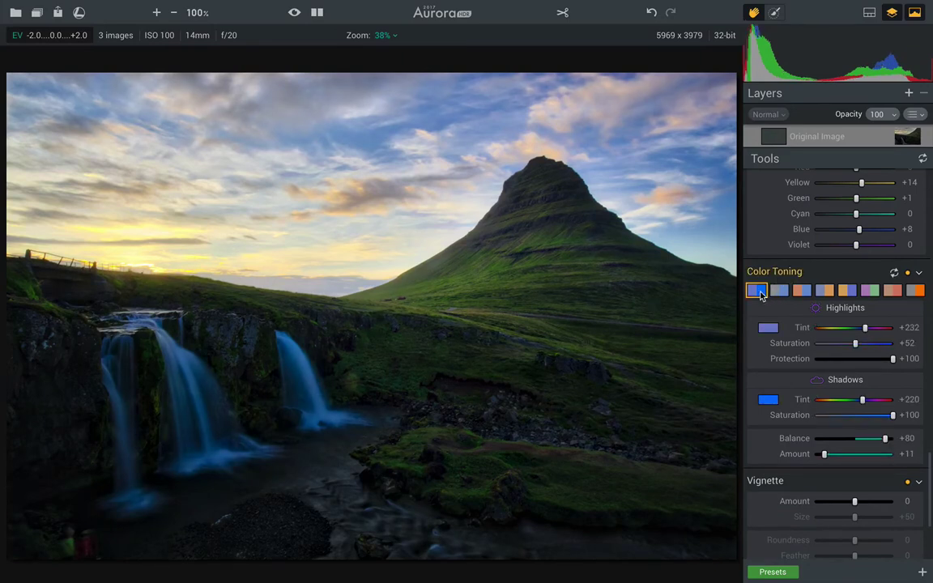
{"action": "left_click", "coordinate": [779, 293]}
{"action": "left_click", "coordinate": [798, 291]}
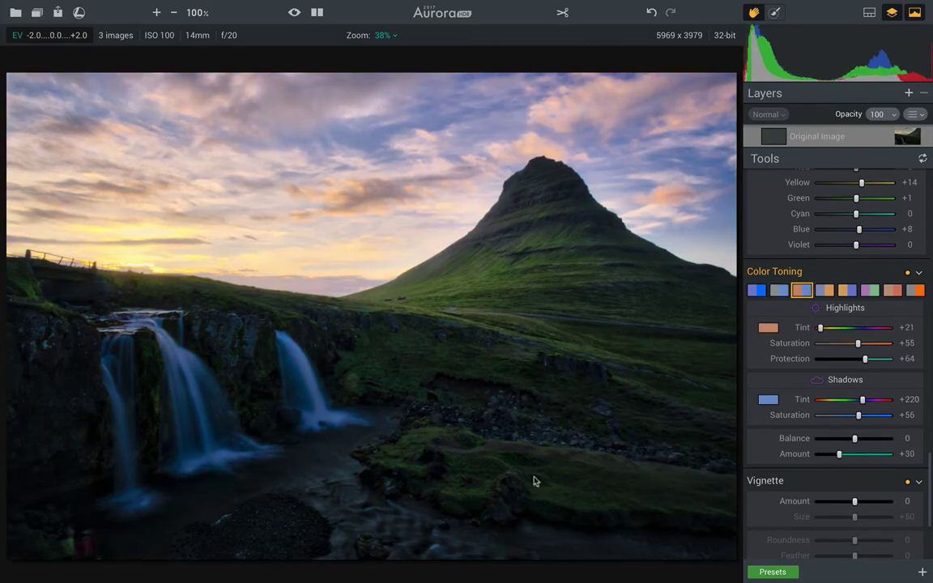
Try the remaining Color Toning presets and the first one again, and turn the Color Toning adjustment off.
{"action": "left_click", "coordinate": [824, 290]}
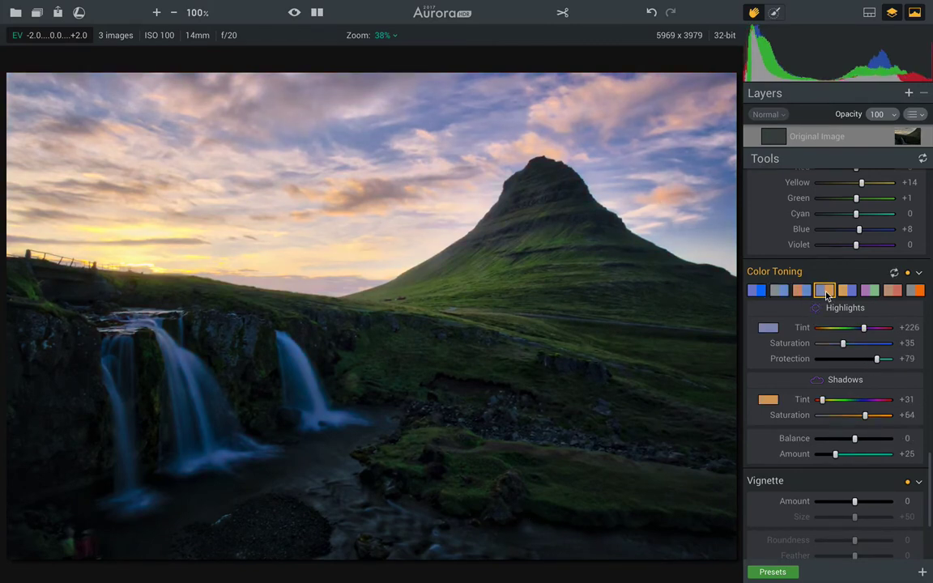
{"action": "left_click", "coordinate": [848, 291]}
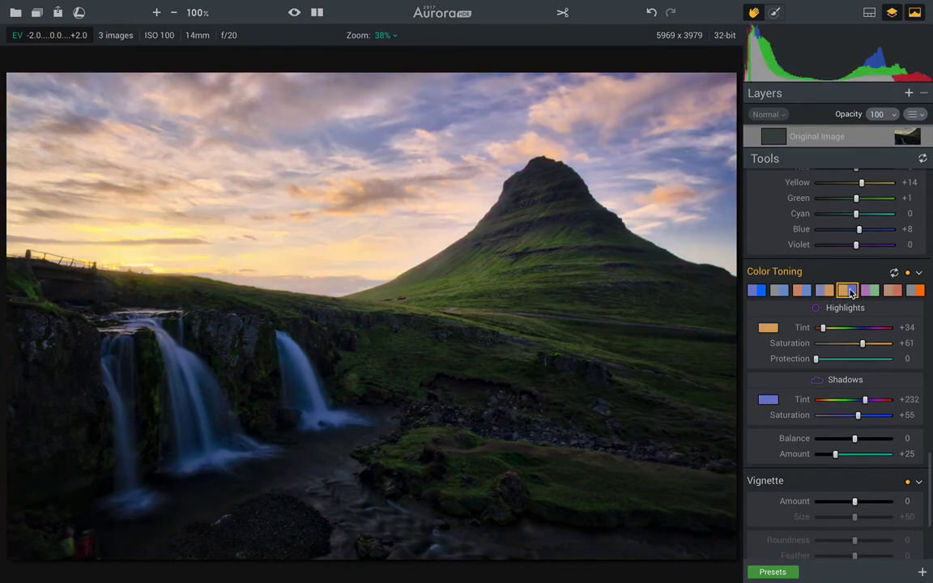
{"action": "left_click", "coordinate": [867, 291]}
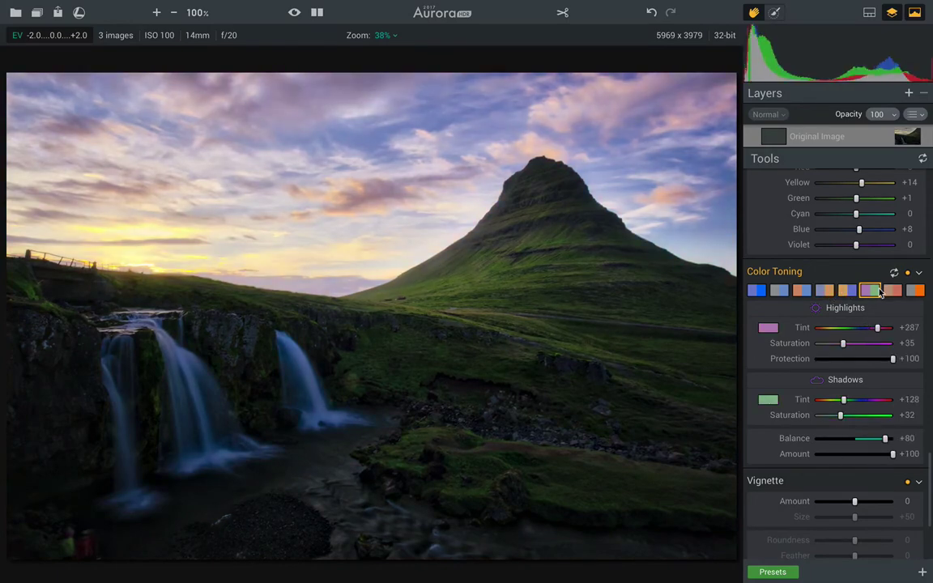
{"action": "left_click", "coordinate": [893, 291]}
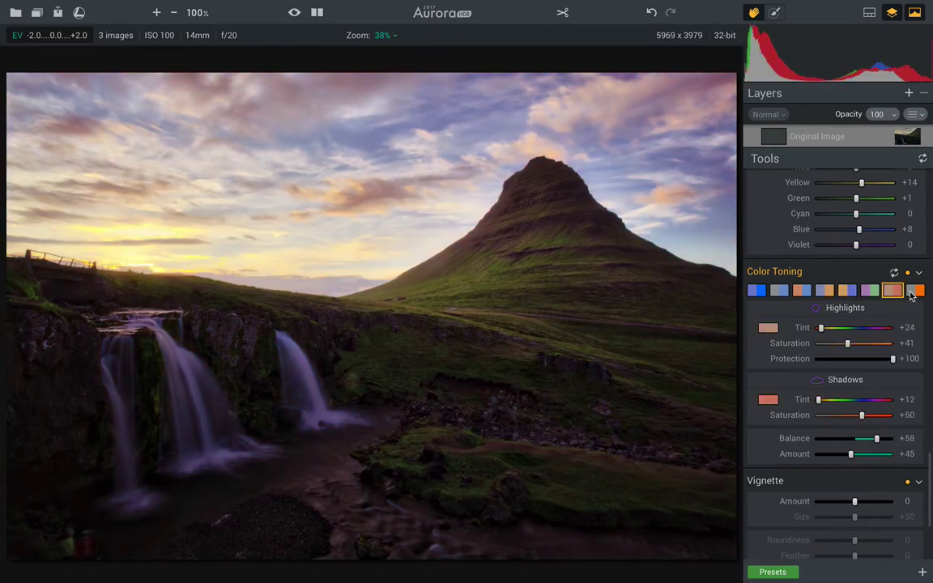
{"action": "left_click", "coordinate": [912, 291]}
{"action": "left_click", "coordinate": [755, 289]}
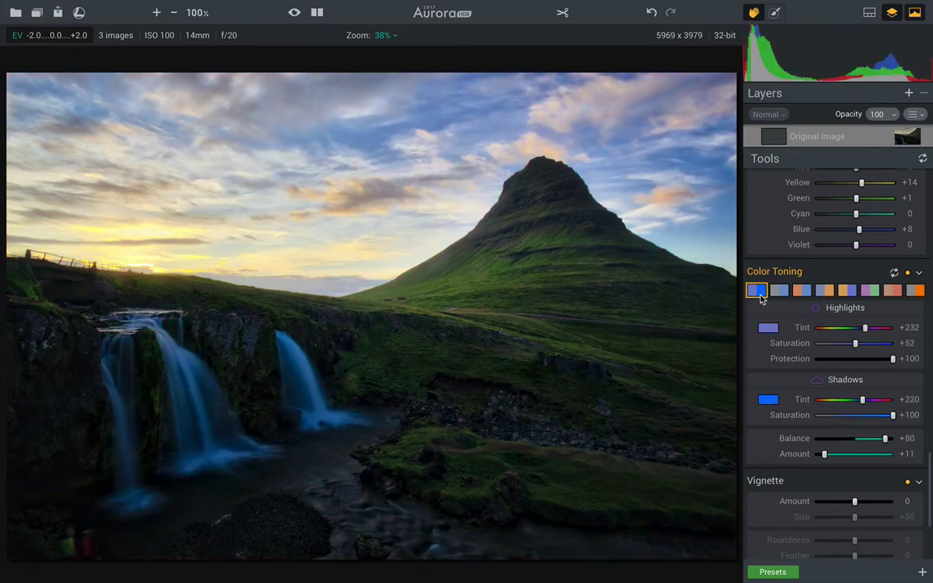
{"action": "scroll", "coordinate": [809, 316], "scroll_direction": "down", "scroll_amount": 1}
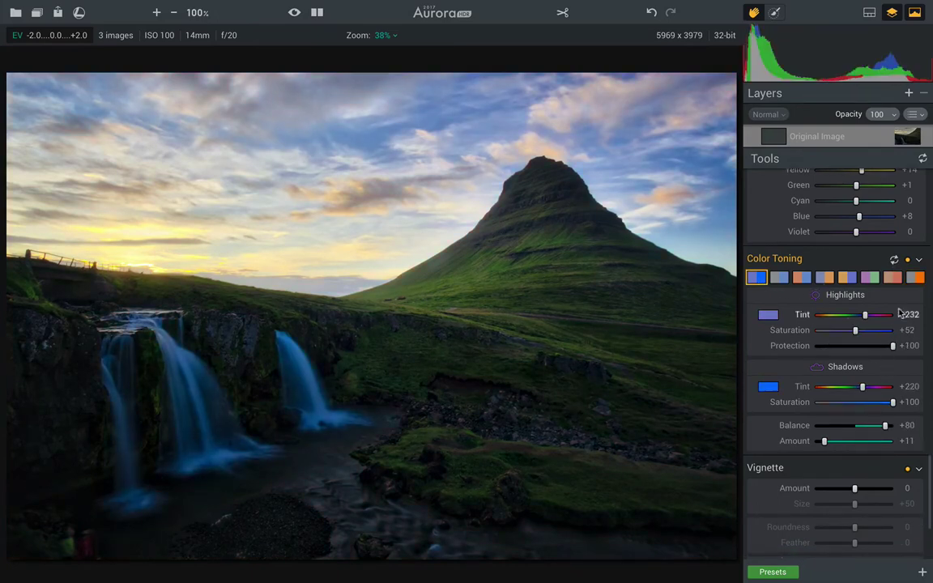
{"action": "left_click", "coordinate": [908, 260]}
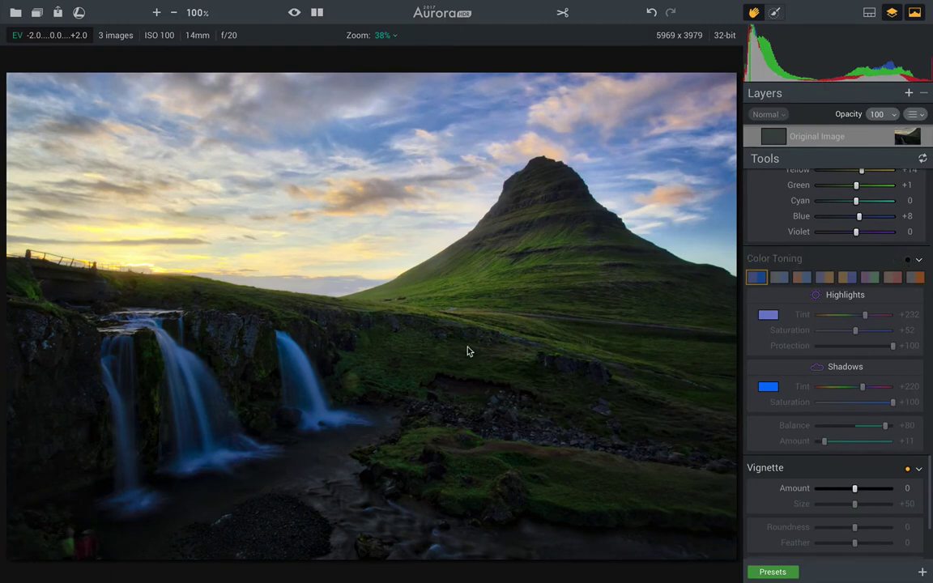
Darken the image edges and lighten the center with Vignette Amount -26, Size +29 and Inner Light +40.
{"action": "scroll", "coordinate": [867, 381], "scroll_direction": "down", "scroll_amount": 4}
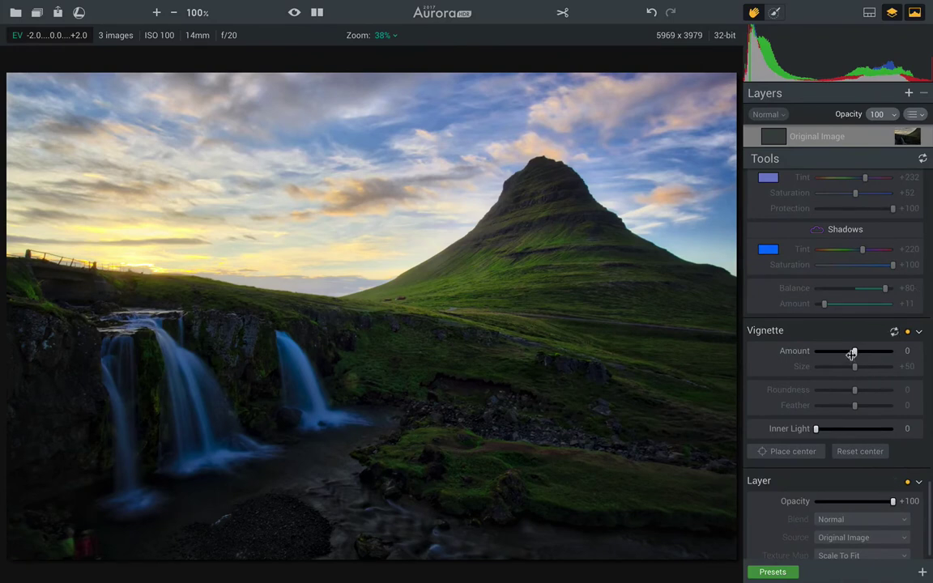
{"action": "mouse_move", "coordinate": [852, 351]}
{"action": "left_mouse_down"}
{"action": "mouse_move", "coordinate": [804, 356]}
{"action": "mouse_move", "coordinate": [844, 354]}
{"action": "left_mouse_up"}
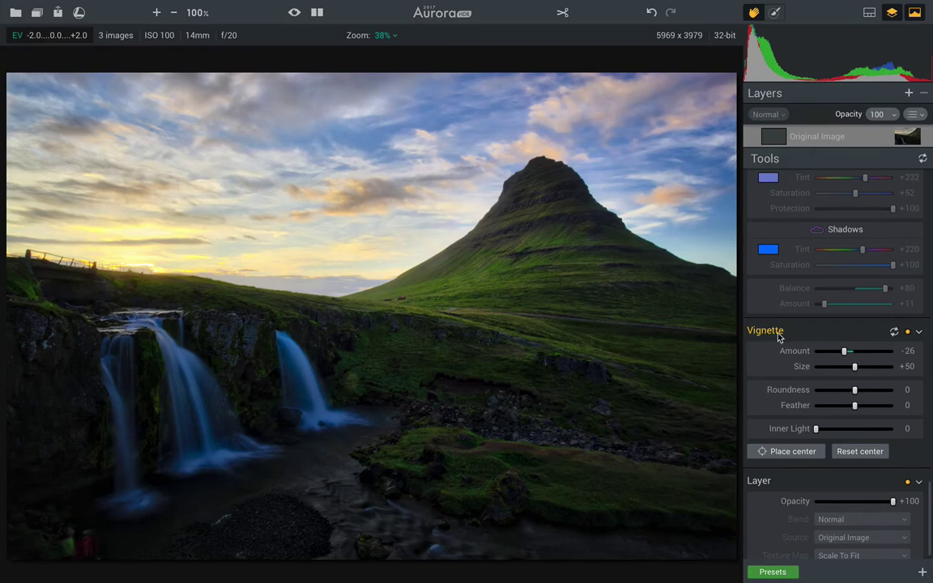
{"action": "left_click_drag", "start_coordinate": [854, 366], "coordinate": [839, 383]}
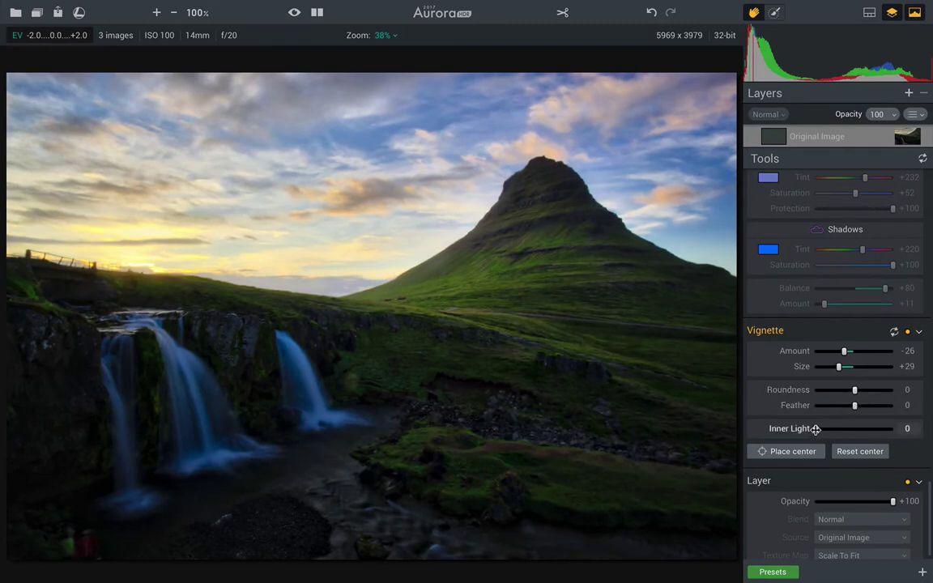
{"action": "left_click_drag", "start_coordinate": [815, 429], "coordinate": [848, 428]}
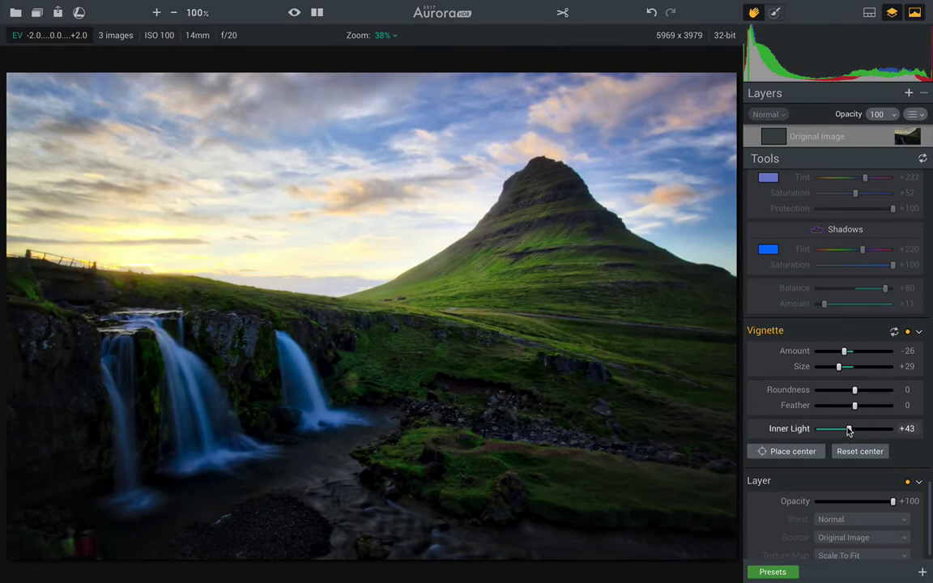
{"action": "left_click_drag", "start_coordinate": [848, 432], "coordinate": [847, 432]}
Reposition the vignette's center, trying the middle of the valley and a spot in the sky beside the mountain.
{"action": "left_click", "coordinate": [808, 459]}
{"action": "left_click", "coordinate": [797, 456]}
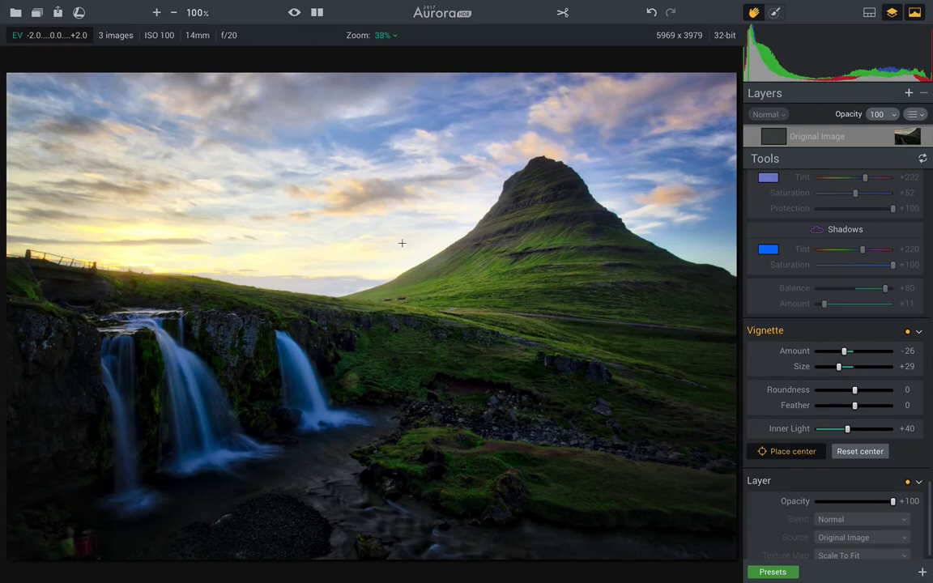
{"action": "left_click", "coordinate": [404, 364]}
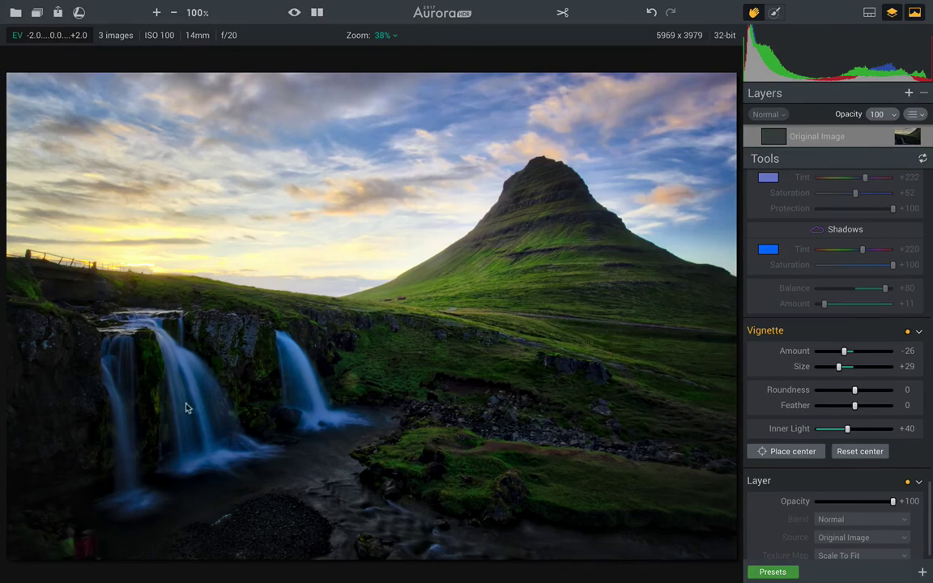
{"action": "left_click", "coordinate": [794, 458]}
{"action": "left_click", "coordinate": [422, 224]}
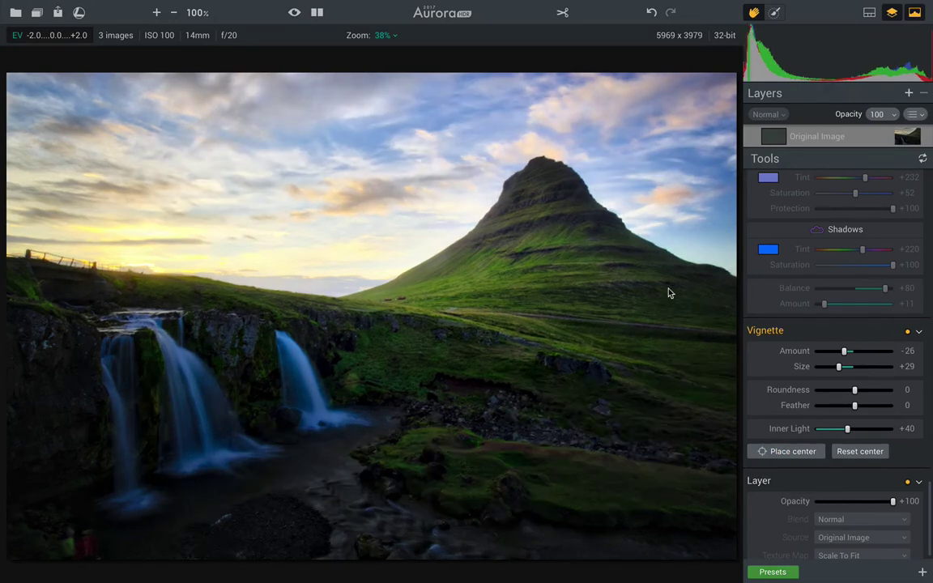
Add a new adjustment layer above the original image and name it "The Mountain".
{"action": "scroll", "coordinate": [876, 377], "scroll_direction": "down", "scroll_amount": 1}
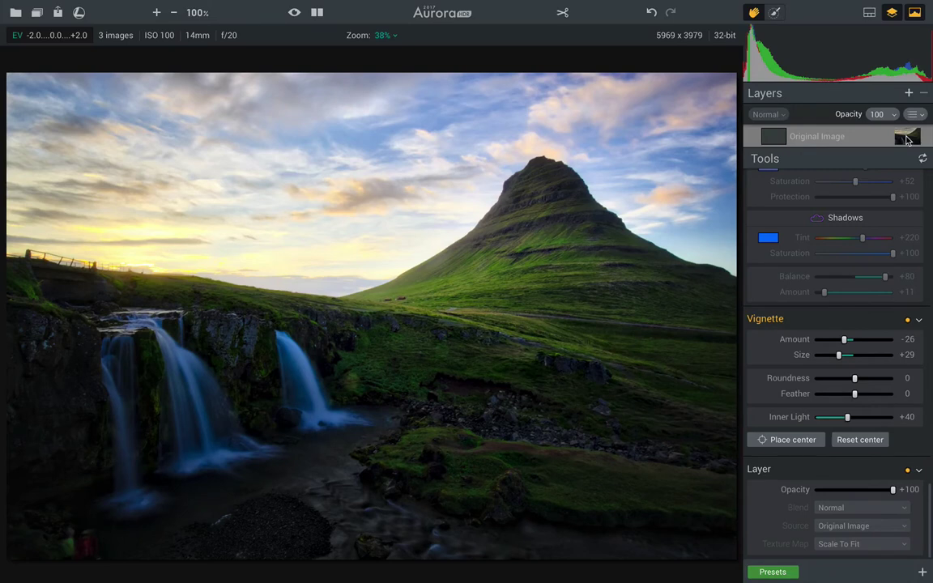
{"action": "left_click", "coordinate": [908, 94]}
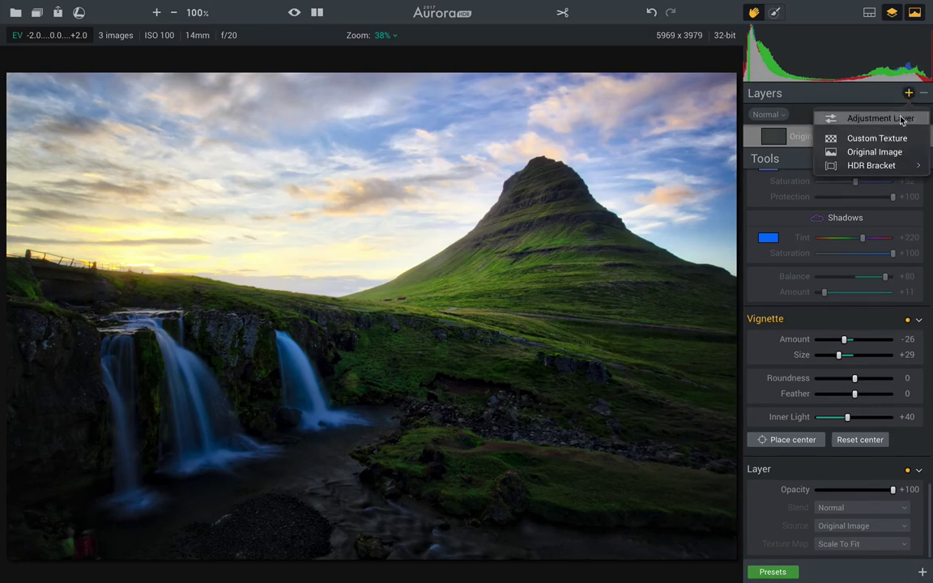
{"action": "left_click", "coordinate": [901, 119]}
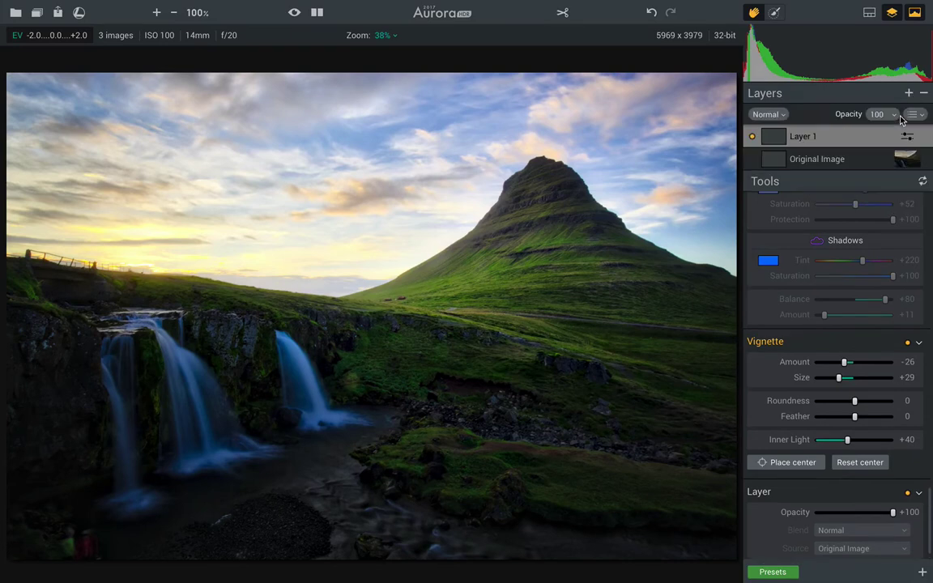
{"action": "double_click", "coordinate": [809, 138]}
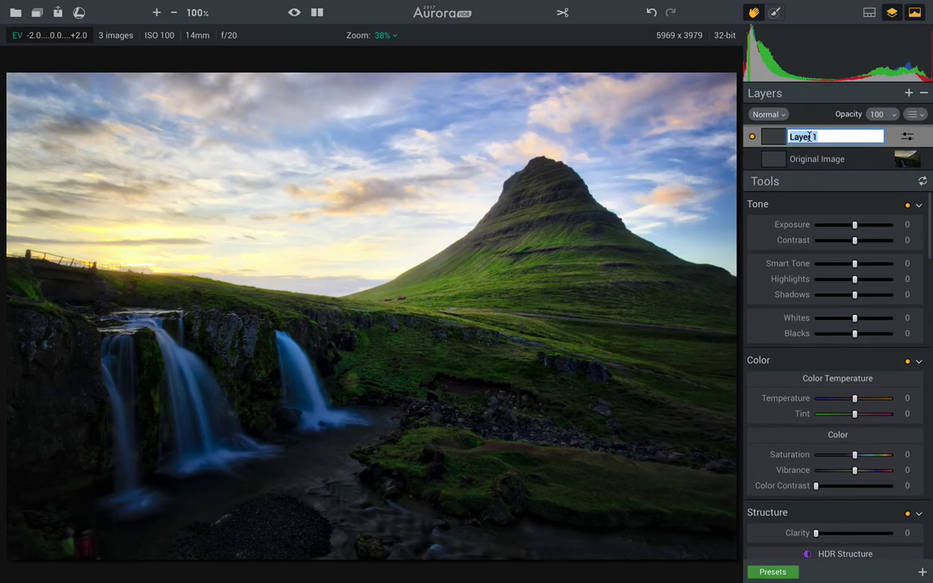
{"action": "type", "text": "The Mountain"}
{"action": "key", "text": "Return"}
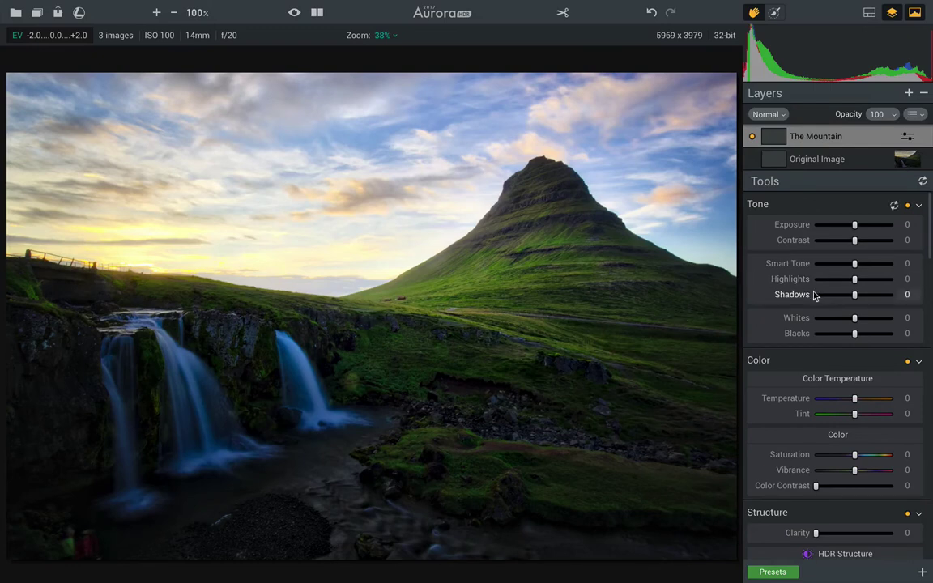
On The Mountain layer, set Clarity to +27, HDR Structure Amount to +14, and HDR Detail Amount to +17 with Softness +61.
{"action": "scroll", "coordinate": [813, 296], "scroll_direction": "down", "scroll_amount": 5}
{"action": "scroll", "coordinate": [813, 296], "scroll_direction": "down", "scroll_amount": 4}
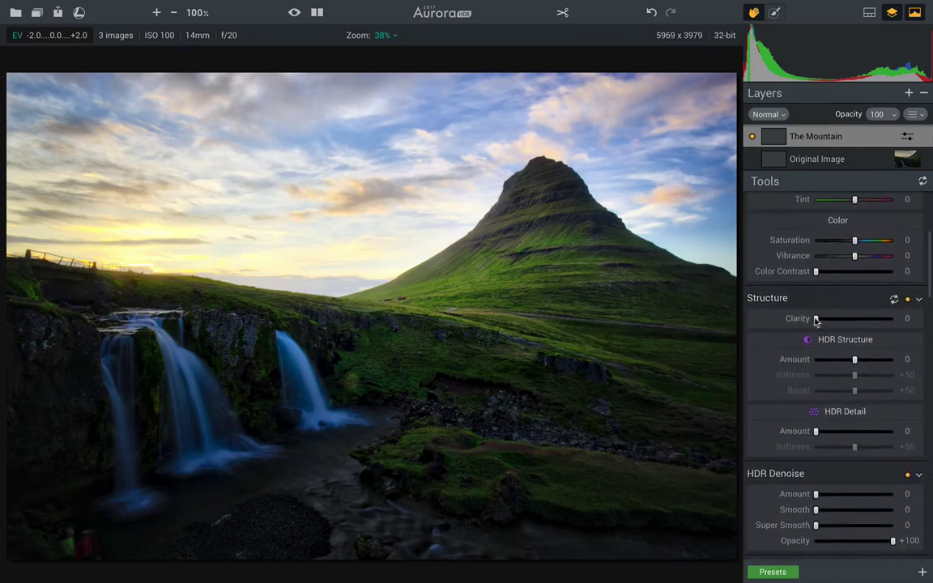
{"action": "left_click_drag", "start_coordinate": [816, 324], "coordinate": [846, 323]}
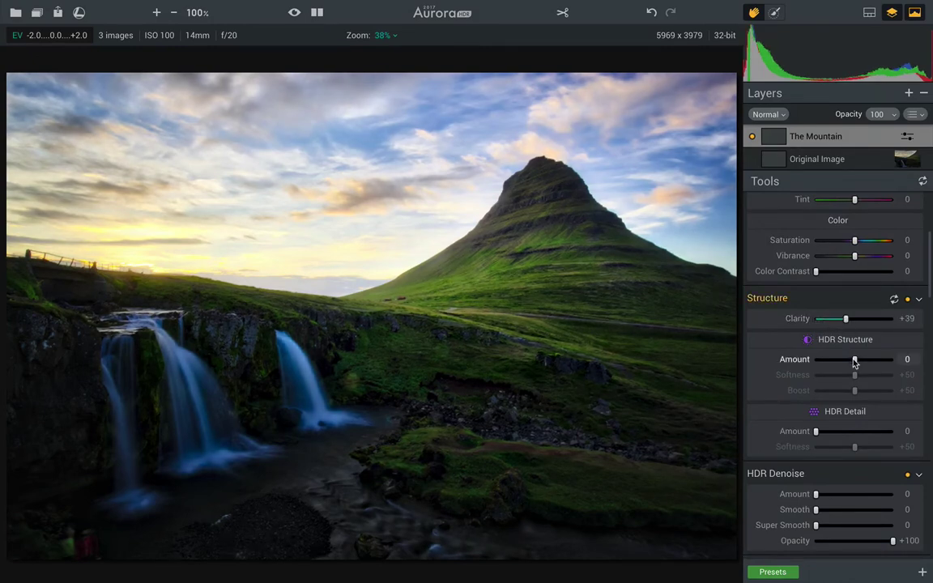
{"action": "left_click_drag", "start_coordinate": [854, 362], "coordinate": [859, 363]}
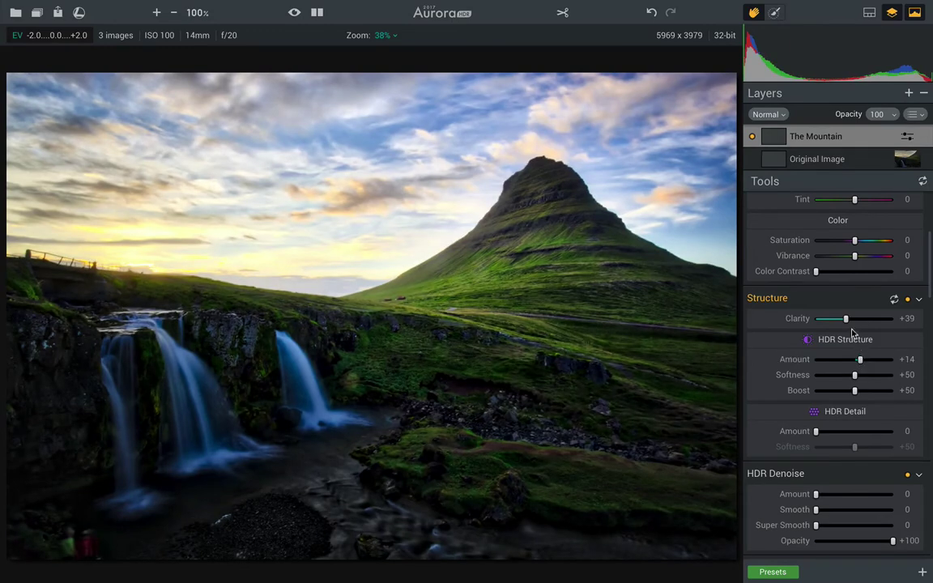
{"action": "left_click_drag", "start_coordinate": [846, 320], "coordinate": [836, 320]}
{"action": "left_click_drag", "start_coordinate": [816, 432], "coordinate": [829, 431]}
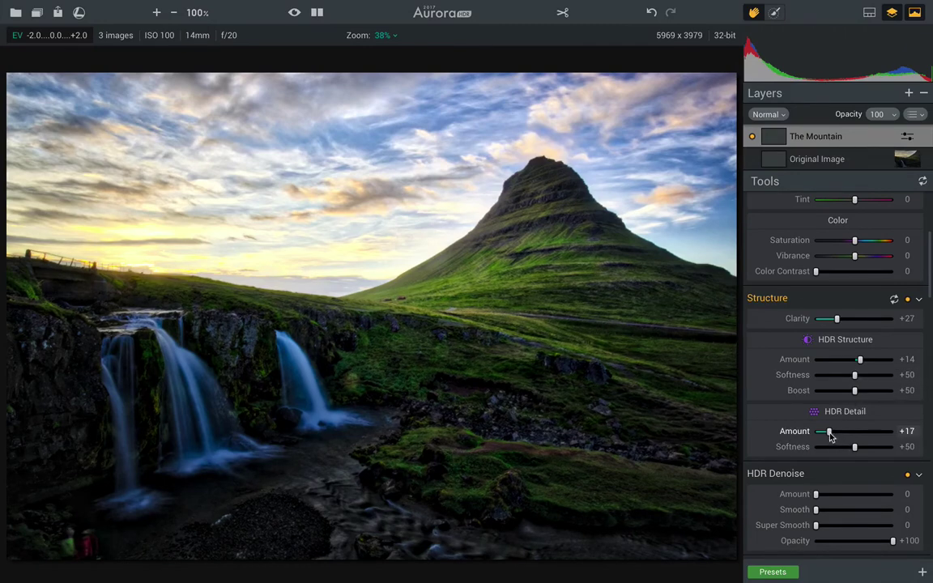
{"action": "left_click_drag", "start_coordinate": [854, 447], "coordinate": [862, 448]}
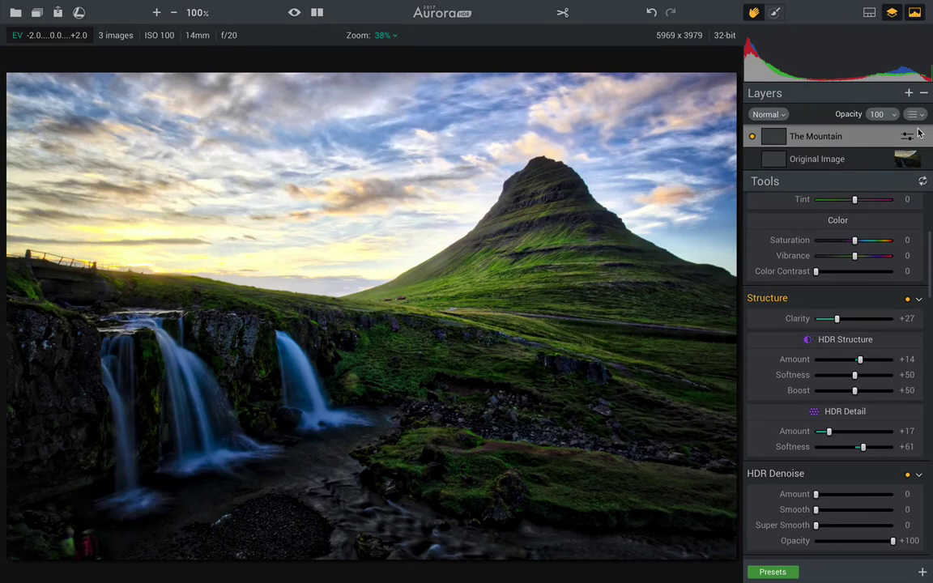
Activate the masking brush in paint mode for The Mountain layer, with brush opacity 80 and softness 25.
{"action": "left_click", "coordinate": [774, 14]}
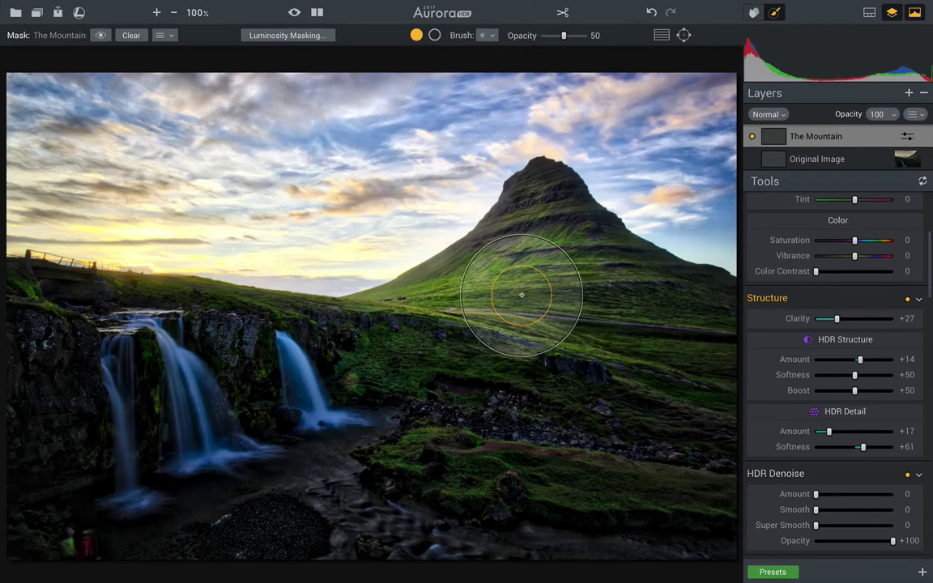
{"action": "left_click", "coordinate": [434, 35]}
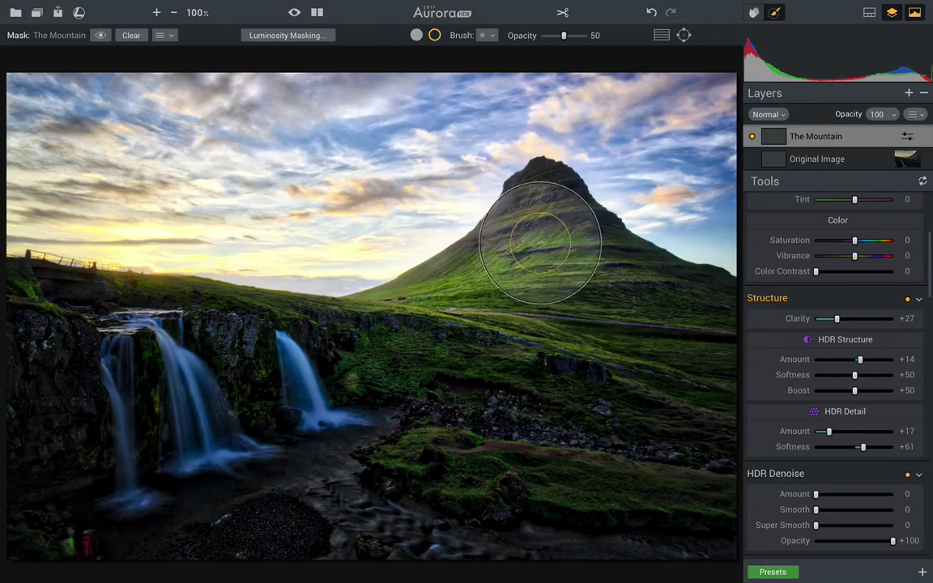
{"action": "left_click", "coordinate": [416, 35]}
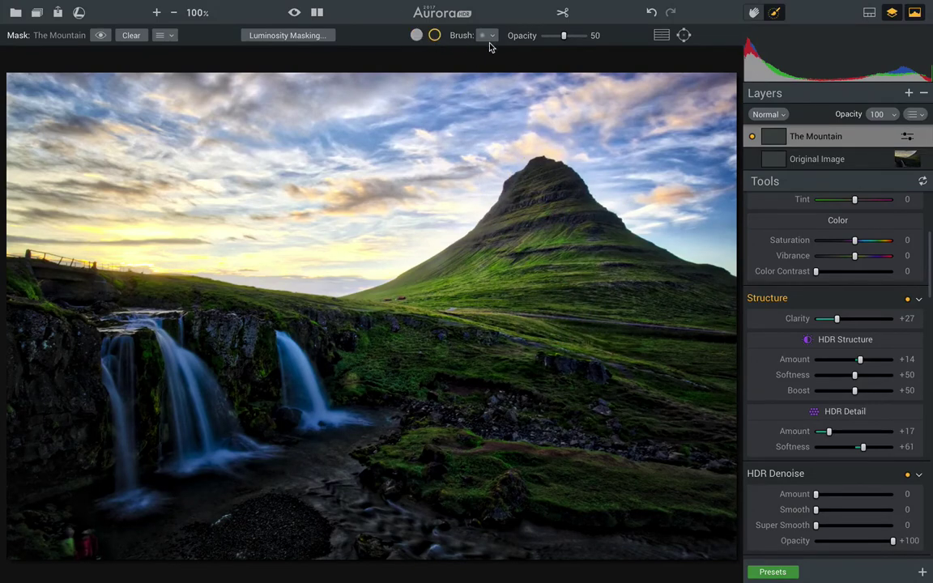
{"action": "left_click", "coordinate": [434, 35]}
{"action": "key", "text": "b"}
{"action": "left_click", "coordinate": [488, 35]}
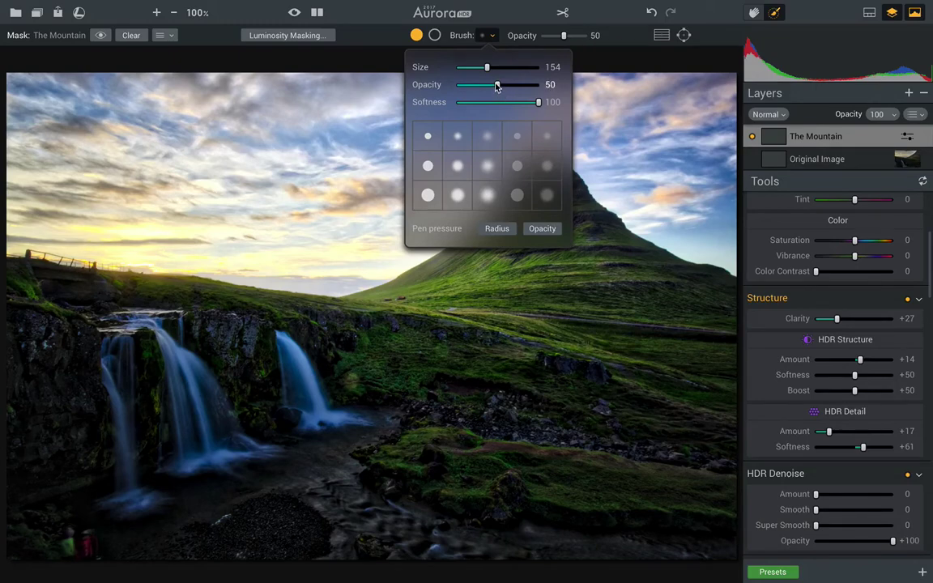
{"action": "left_click_drag", "start_coordinate": [496, 86], "coordinate": [521, 85]}
{"action": "left_click_drag", "start_coordinate": [537, 106], "coordinate": [477, 103]}
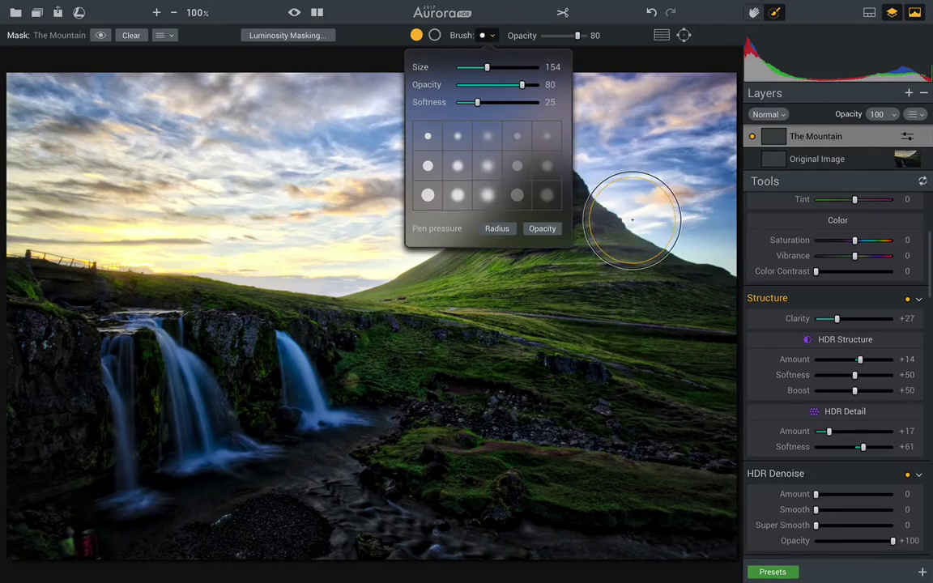
{"action": "key", "text": "Escape"}
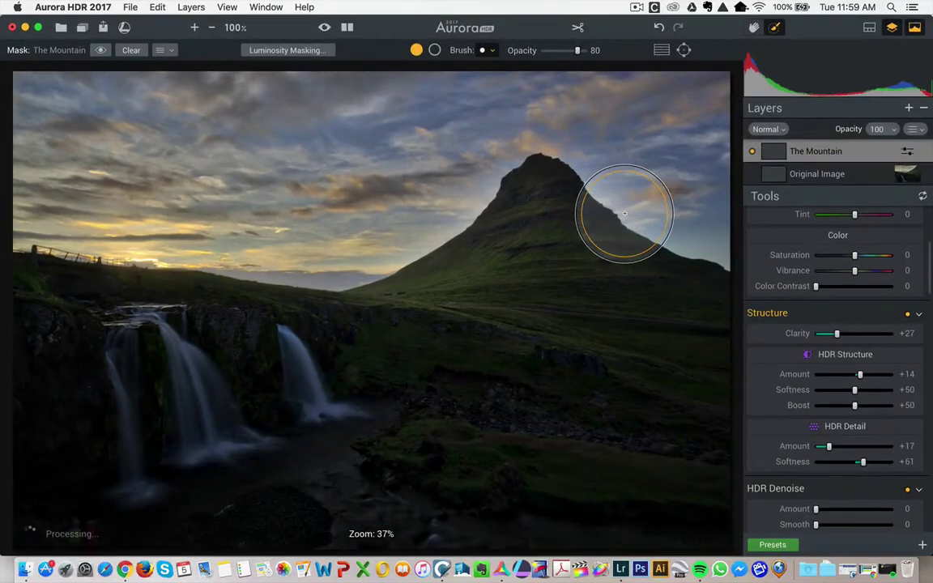
{"action": "left_click", "coordinate": [38, 28]}
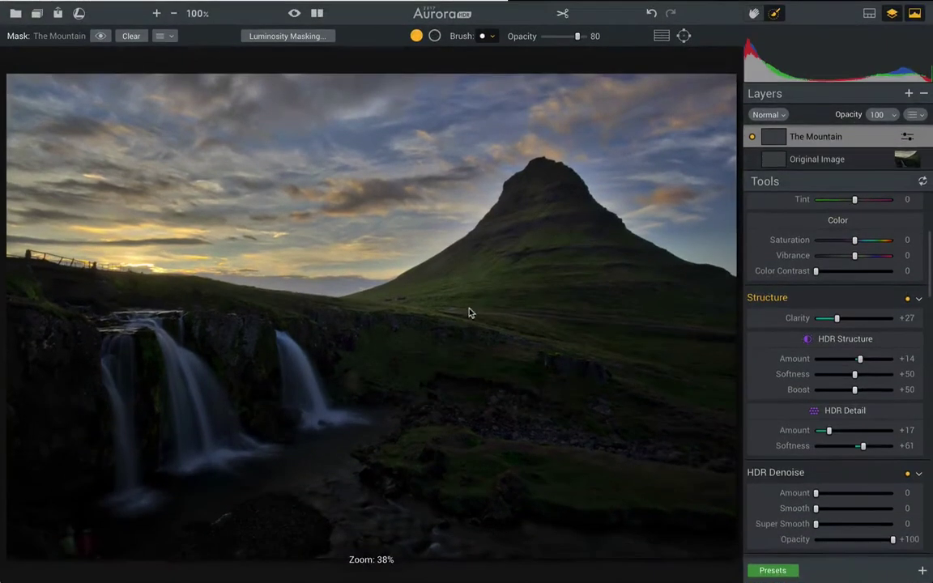
Paint The Mountain layer's mask over the mountain's slopes and peak, using smaller brush sizes to follow the edges.
{"action": "mouse_move", "coordinate": [494, 228]}
{"action": "left_mouse_down"}
{"action": "mouse_move", "coordinate": [448, 272]}
{"action": "mouse_move", "coordinate": [395, 297]}
{"action": "mouse_move", "coordinate": [347, 302]}
{"action": "mouse_move", "coordinate": [466, 240]}
{"action": "mouse_move", "coordinate": [526, 177]}
{"action": "mouse_move", "coordinate": [430, 268]}
{"action": "mouse_move", "coordinate": [463, 253]}
{"action": "mouse_move", "coordinate": [515, 183]}
{"action": "mouse_move", "coordinate": [553, 167]}
{"action": "mouse_move", "coordinate": [611, 259]}
{"action": "mouse_move", "coordinate": [681, 283]}
{"action": "left_mouse_up"}
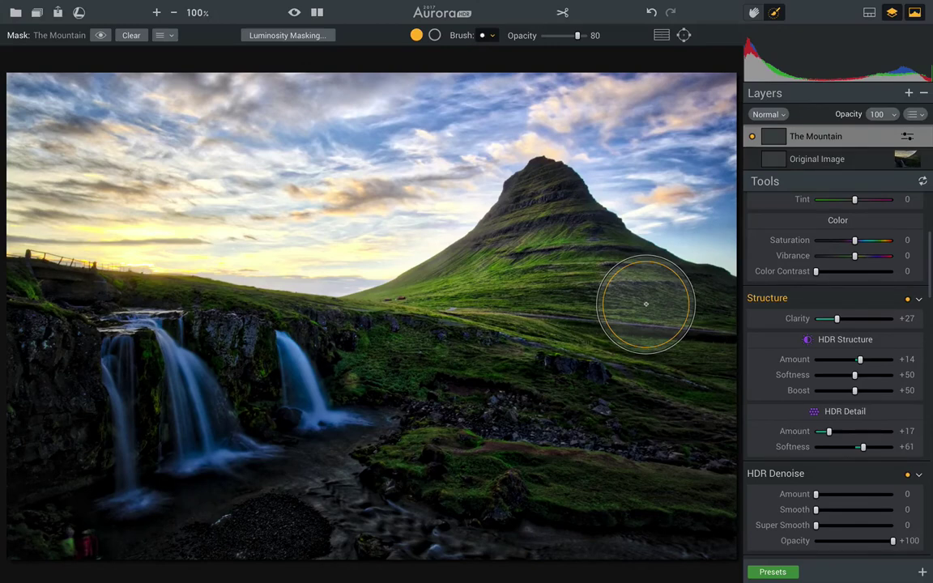
{"action": "key", "text": "bracketleft"}
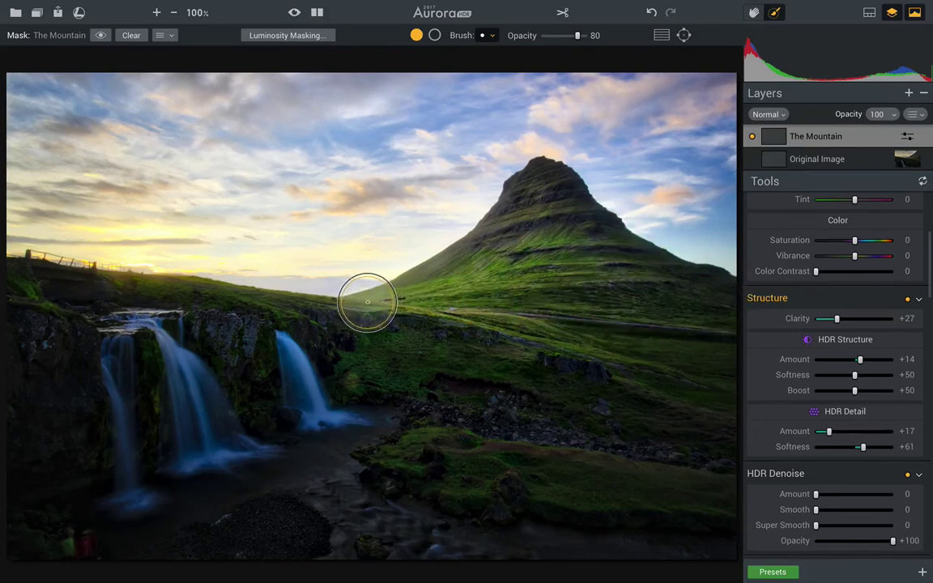
{"action": "left_click_drag", "start_coordinate": [472, 257], "coordinate": [462, 263]}
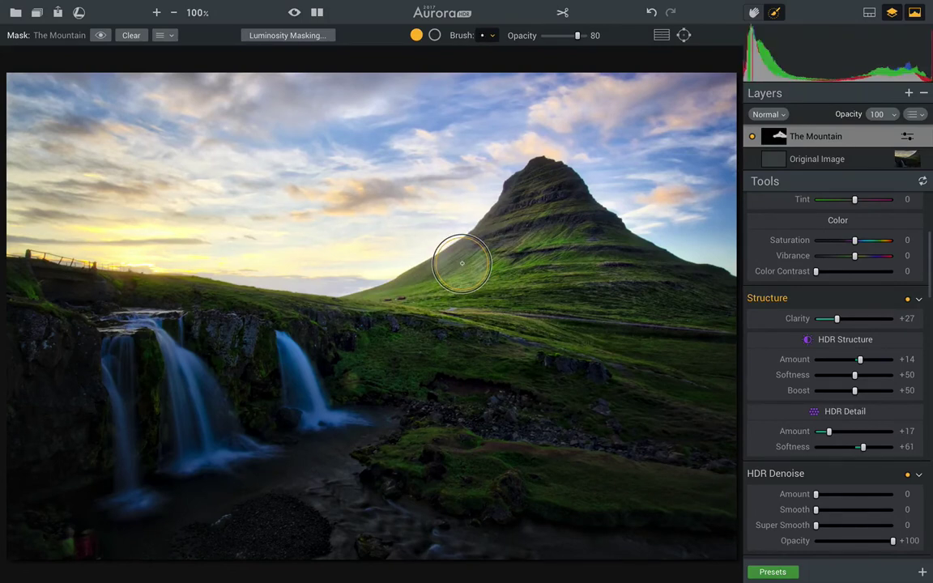
{"action": "key", "text": "bracketleft"}
{"action": "key", "text": "bracketleft"}
{"action": "key", "text": "bracketleft"}
{"action": "key", "text": "bracketleft"}
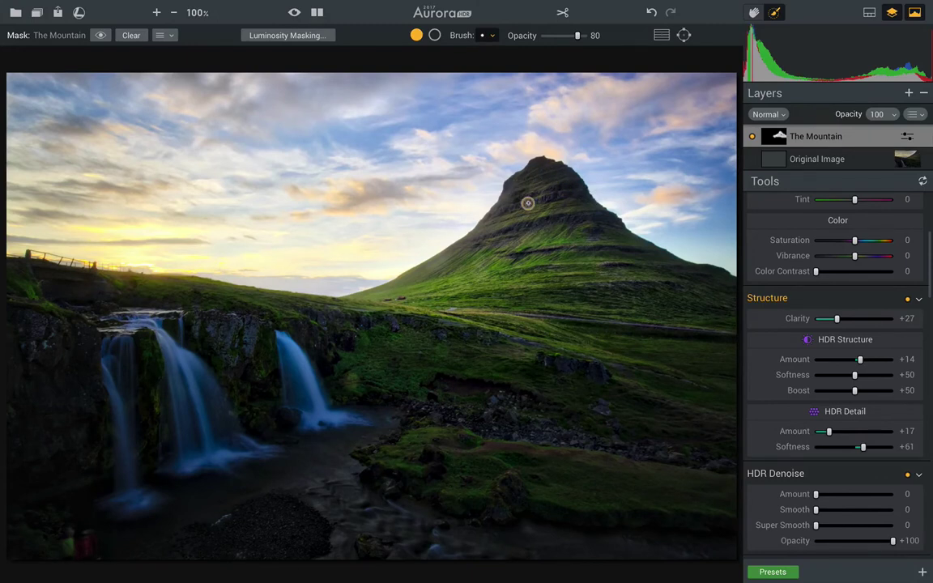
{"action": "key", "text": "bracketright"}
{"action": "key", "text": "bracketright"}
{"action": "key", "text": "bracketright"}
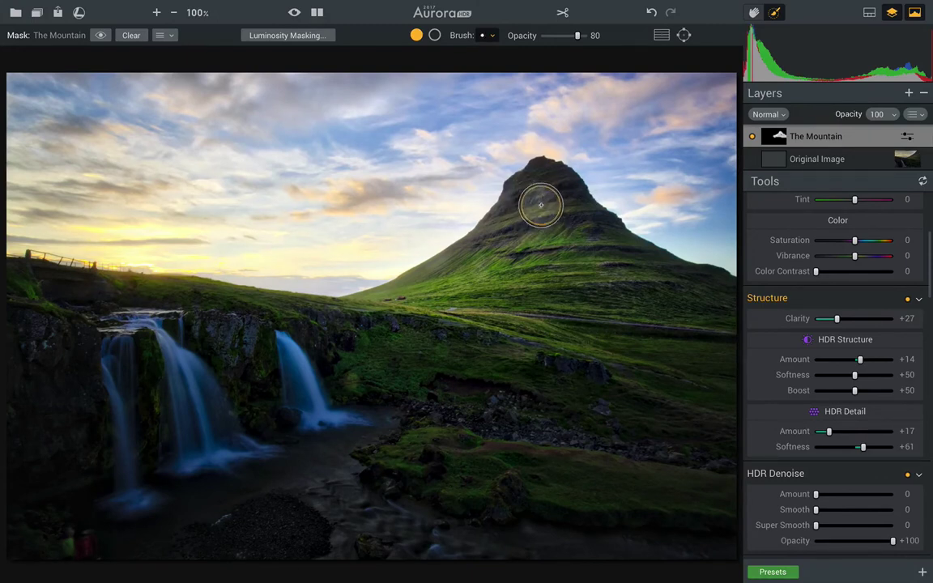
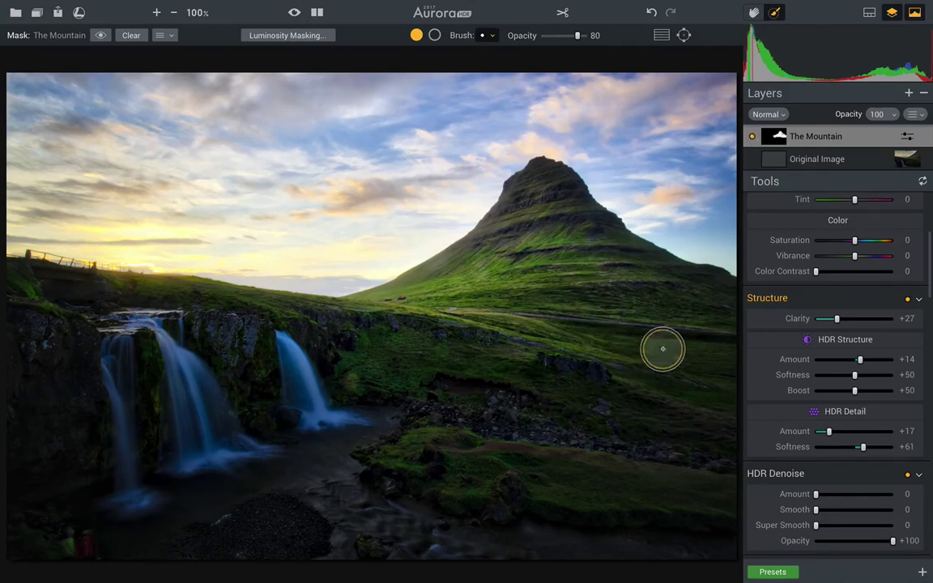
On The Mountain layer, reduce Clarity to +21 and HDR Detail Amount to +13.
{"action": "scroll", "coordinate": [846, 360], "scroll_direction": "down", "scroll_amount": 1}
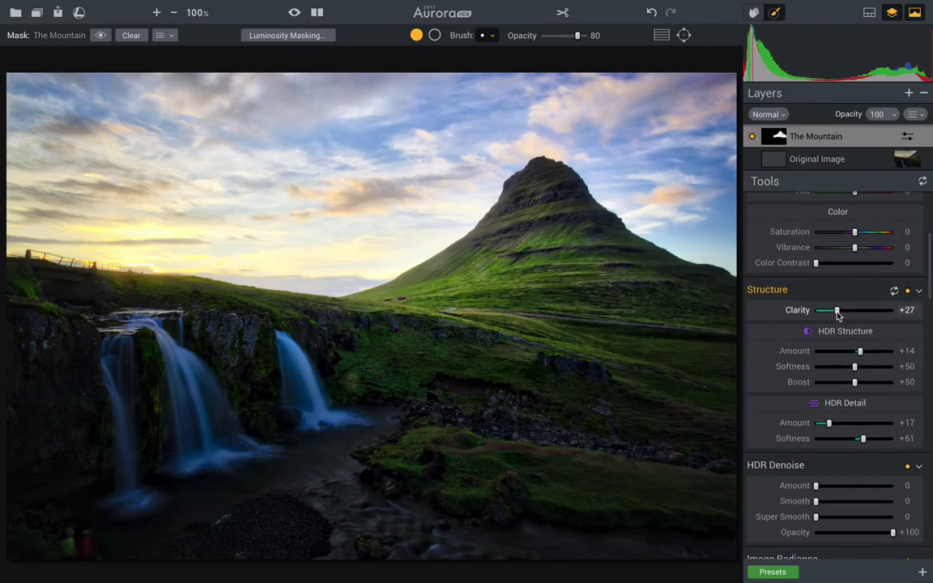
{"action": "left_click_drag", "start_coordinate": [837, 315], "coordinate": [833, 314]}
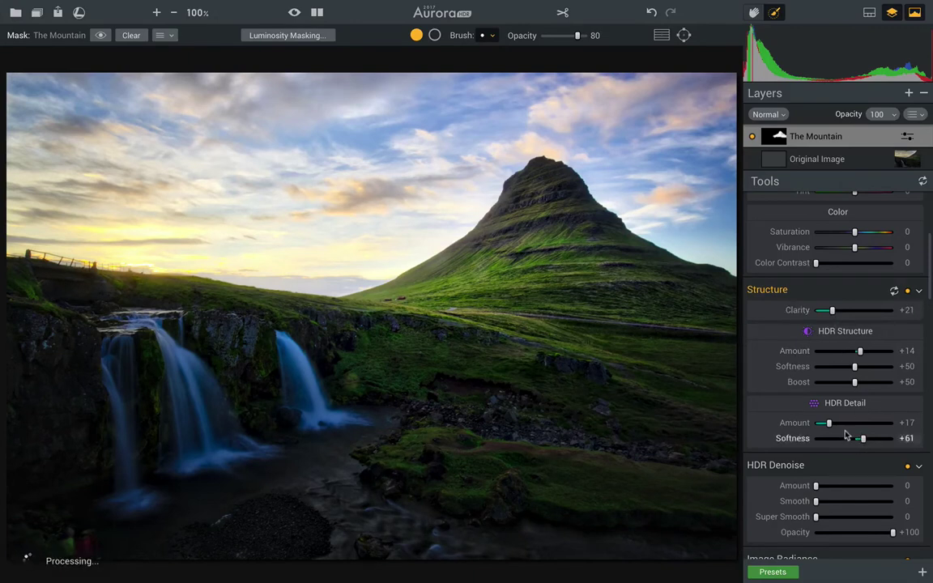
{"action": "left_click_drag", "start_coordinate": [828, 423], "coordinate": [826, 429]}
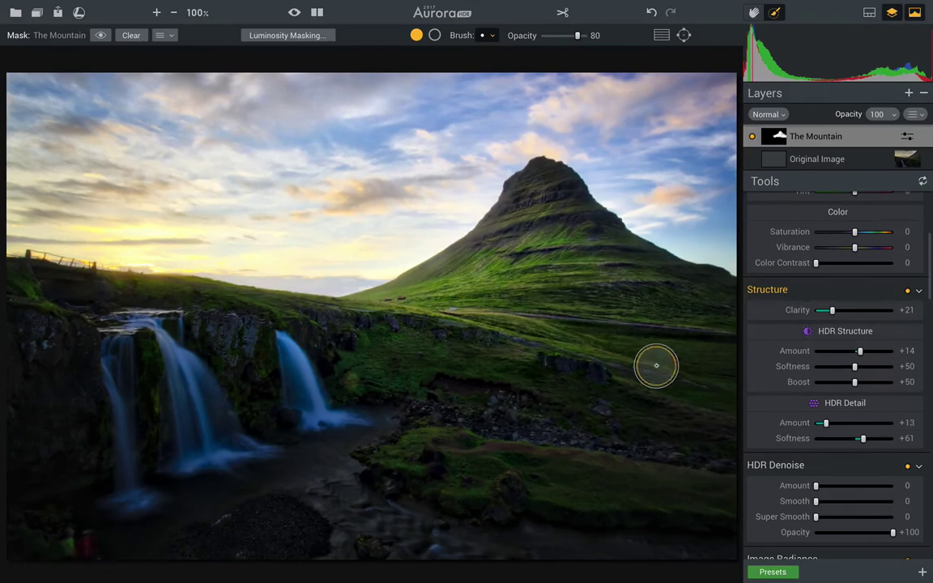
Add a new adjustment layer above The Mountain and name it "Waterfall".
{"action": "left_click", "coordinate": [908, 93]}
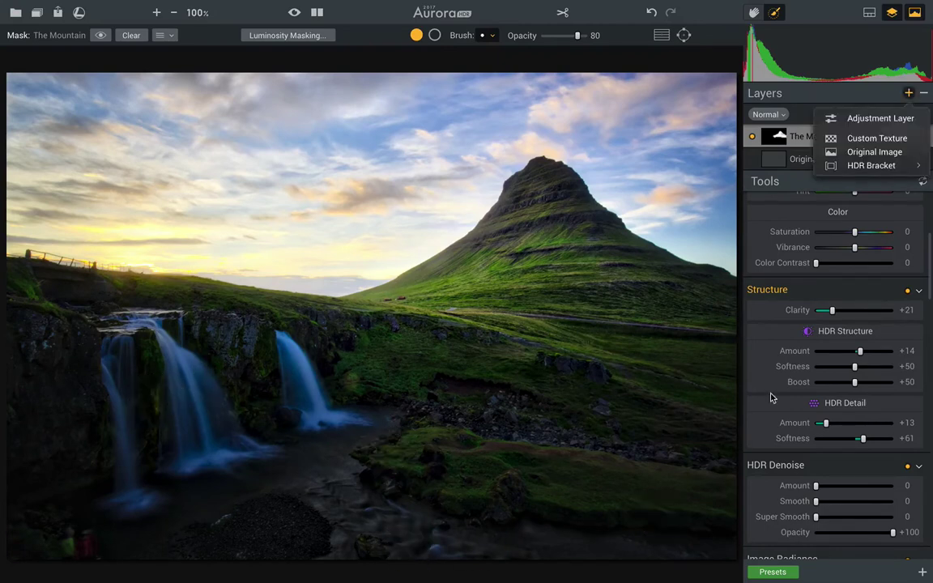
{"action": "left_click", "coordinate": [870, 119]}
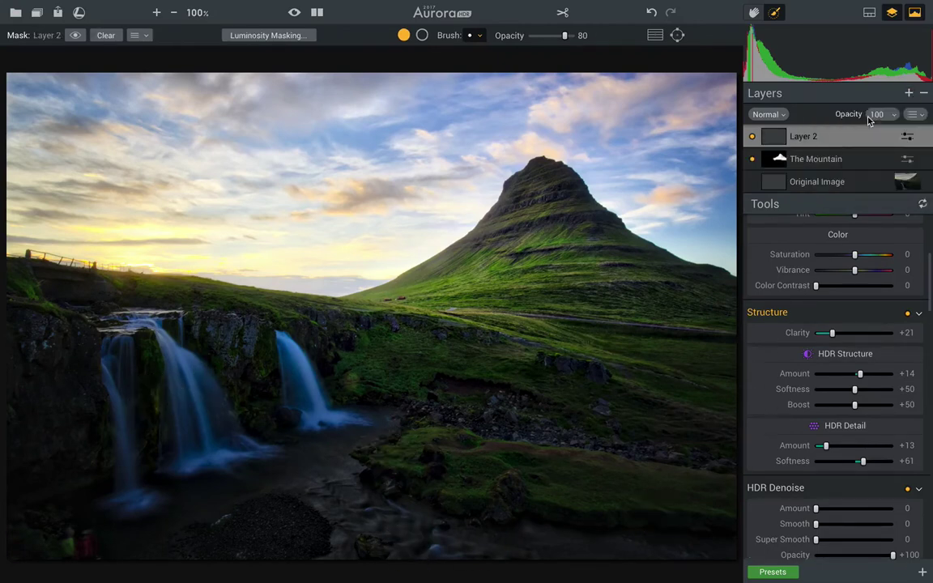
{"action": "double_click", "coordinate": [806, 138]}
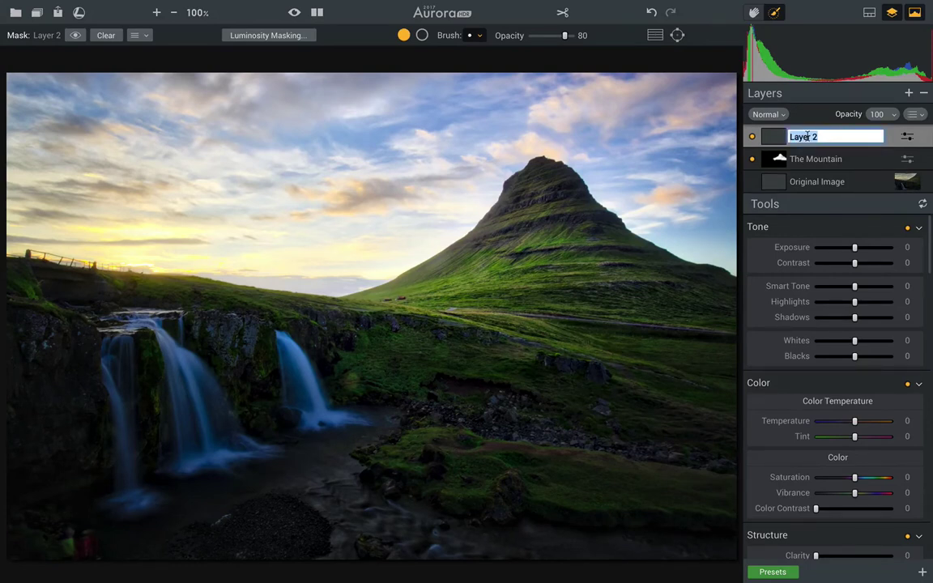
{"action": "type", "text": "Waterfall"}
{"action": "key", "text": "Return"}
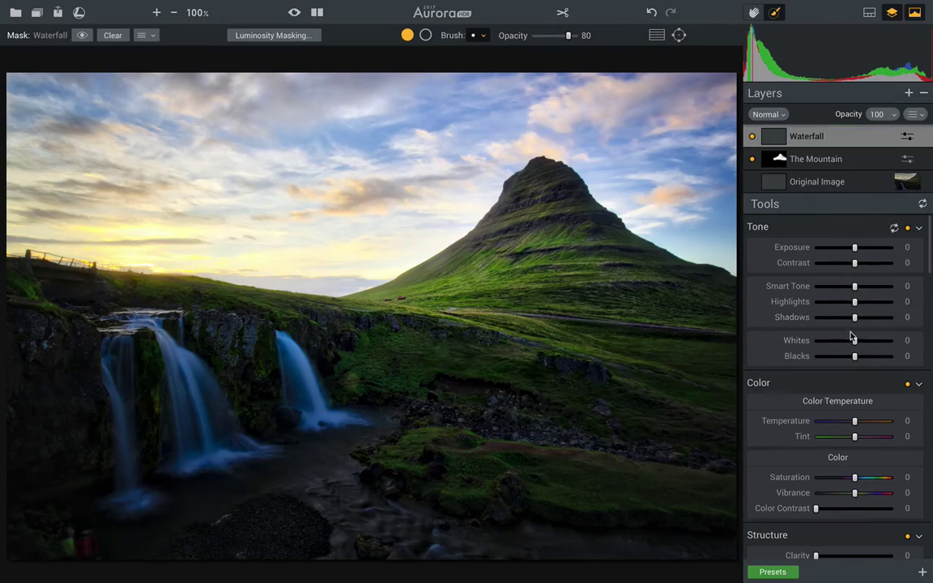
Paint the Waterfall layer's mask over the waterfalls, the rocks around them and the river, resizing the brush for the larger areas.
{"action": "scroll", "coordinate": [852, 338], "scroll_direction": "down", "scroll_amount": 2}
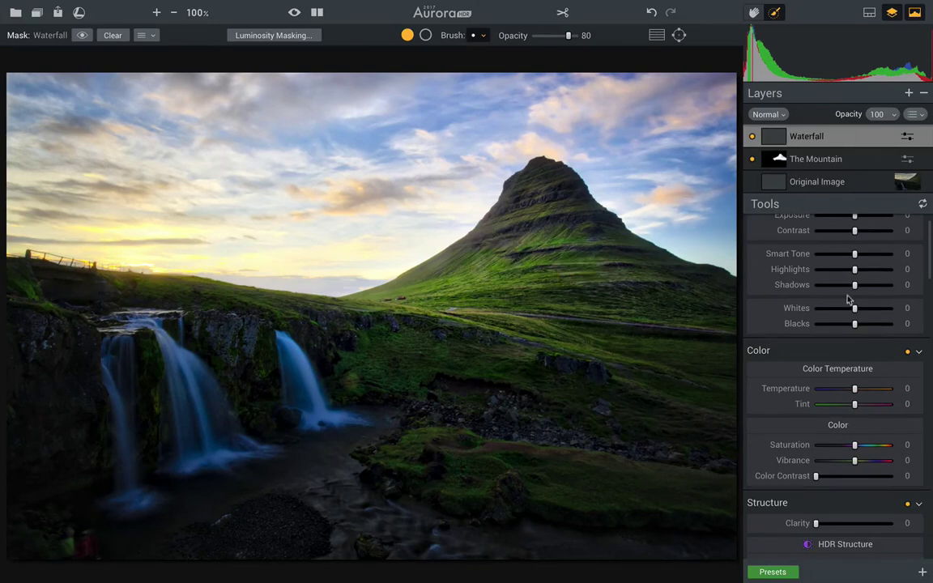
{"action": "mouse_move", "coordinate": [77, 477]}
{"action": "left_mouse_down"}
{"action": "mouse_move", "coordinate": [105, 375]}
{"action": "mouse_move", "coordinate": [134, 438]}
{"action": "left_mouse_up"}
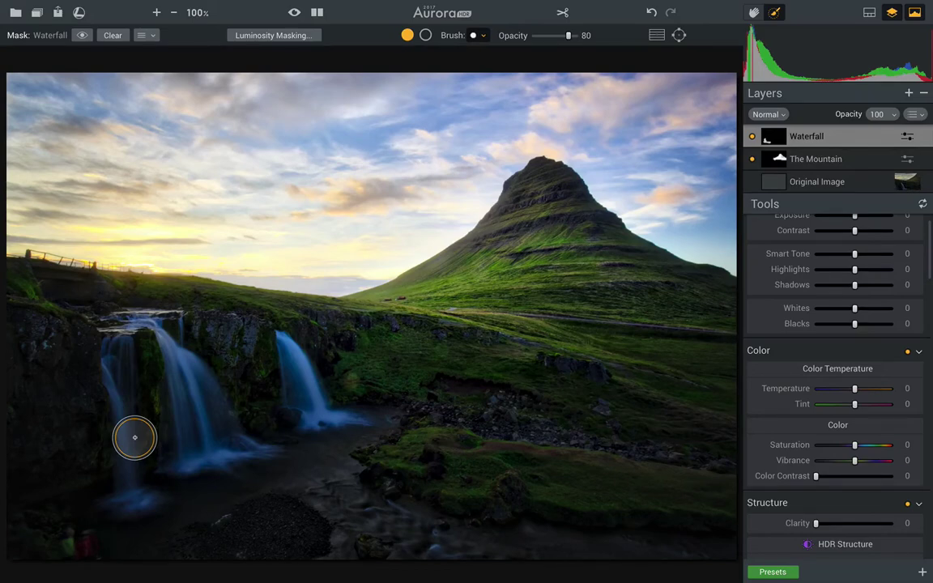
{"action": "key", "text": "bracketright"}
{"action": "key", "text": "bracketright"}
{"action": "key", "text": "bracketright"}
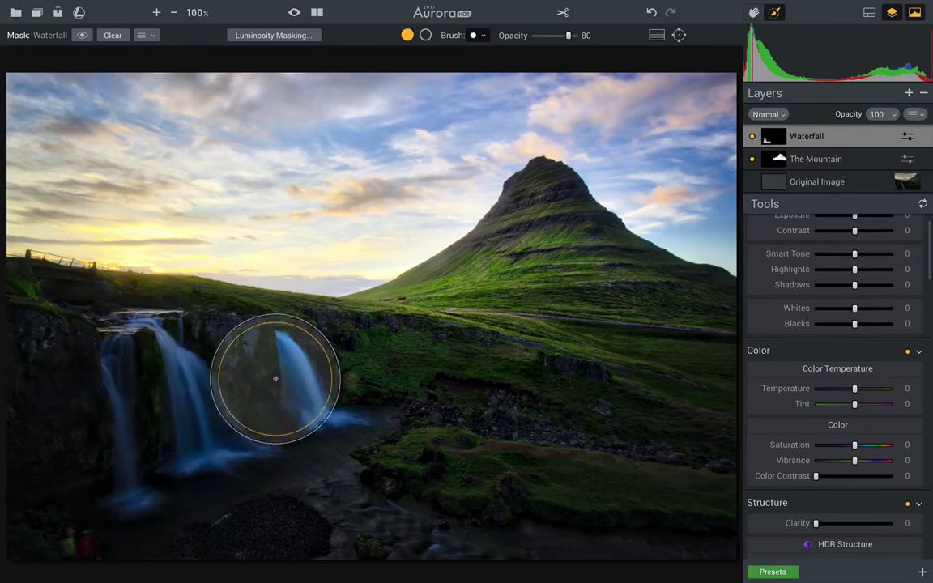
{"action": "mouse_move", "coordinate": [275, 378]}
{"action": "left_mouse_down"}
{"action": "mouse_move", "coordinate": [327, 411]}
{"action": "mouse_move", "coordinate": [280, 403]}
{"action": "mouse_move", "coordinate": [313, 479]}
{"action": "mouse_move", "coordinate": [398, 543]}
{"action": "left_mouse_up"}
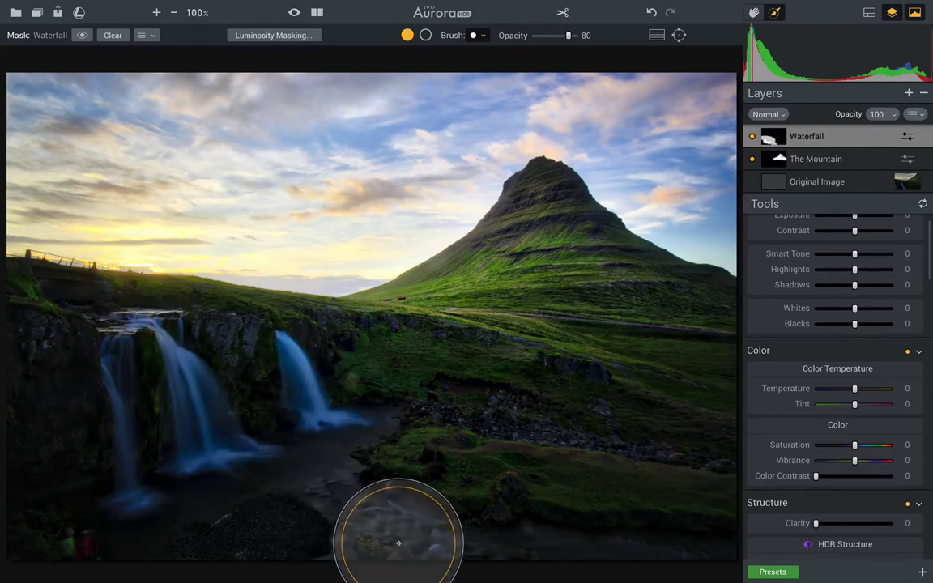
{"action": "key", "text": "bracketleft"}
{"action": "key", "text": "bracketleft"}
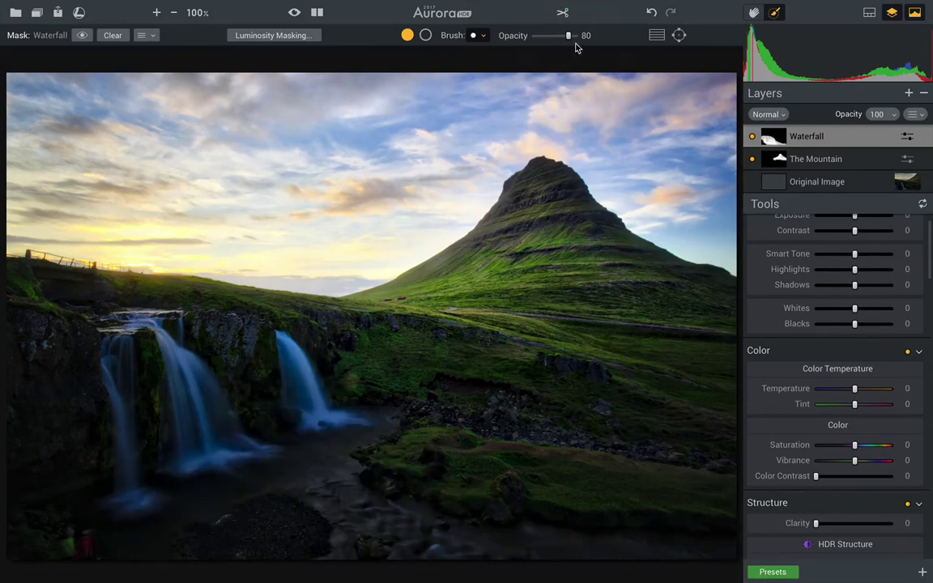
Lower the brush opacity to 54, raise its softness, and extend the Waterfall mask across the foreground with the softer brush.
{"action": "left_click_drag", "start_coordinate": [569, 38], "coordinate": [556, 37]}
{"action": "left_click", "coordinate": [478, 35]}
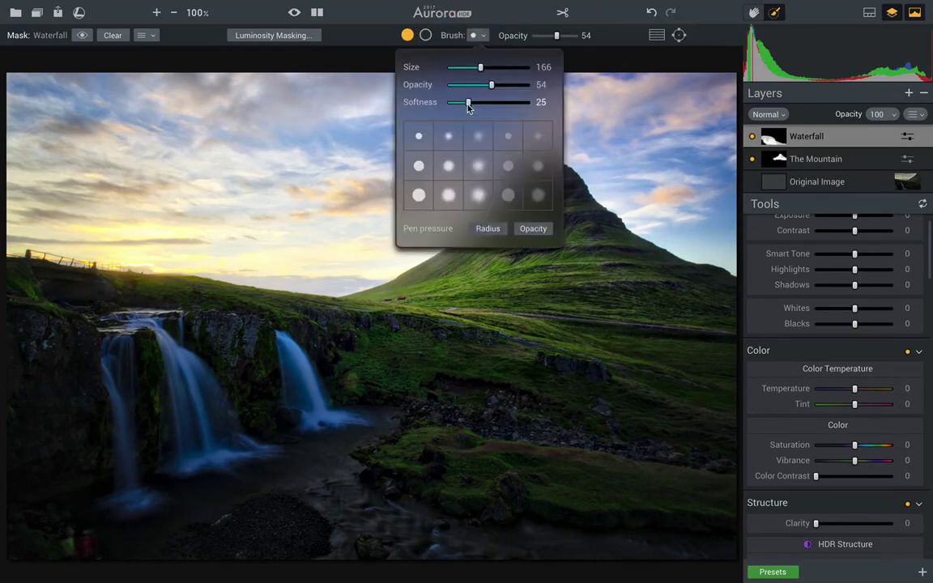
{"action": "left_click_drag", "start_coordinate": [468, 104], "coordinate": [497, 103]}
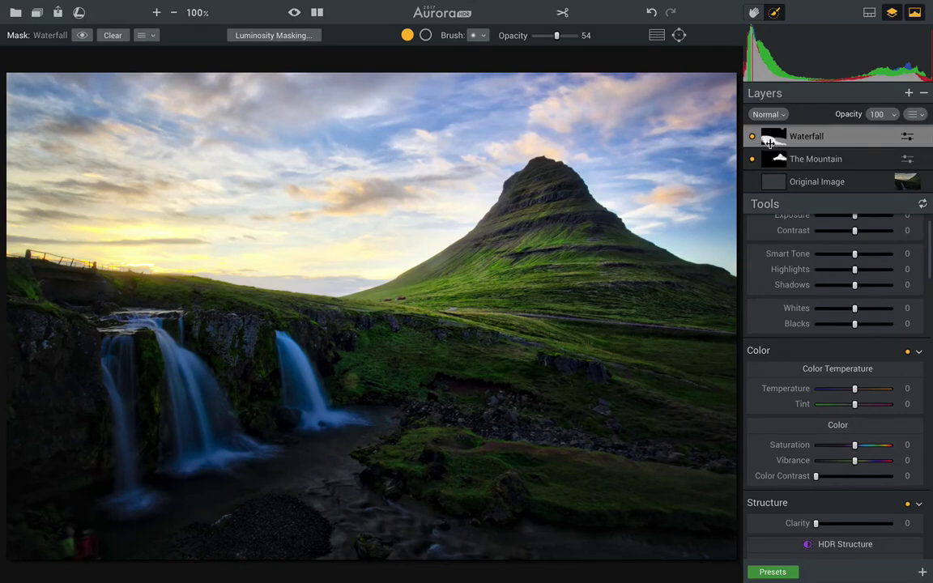
{"action": "mouse_move", "coordinate": [240, 410]}
{"action": "left_mouse_down"}
{"action": "mouse_move", "coordinate": [196, 432]}
{"action": "mouse_move", "coordinate": [215, 438]}
{"action": "mouse_move", "coordinate": [200, 410]}
{"action": "mouse_move", "coordinate": [203, 375]}
{"action": "mouse_move", "coordinate": [204, 395]}
{"action": "mouse_move", "coordinate": [196, 391]}
{"action": "mouse_move", "coordinate": [238, 431]}
{"action": "mouse_move", "coordinate": [305, 412]}
{"action": "mouse_move", "coordinate": [289, 458]}
{"action": "mouse_move", "coordinate": [347, 426]}
{"action": "left_mouse_up"}
Set the HSL saturation of Blue to -53 on the Waterfall layer.
{"action": "scroll", "coordinate": [889, 309], "scroll_direction": "down", "scroll_amount": 10}
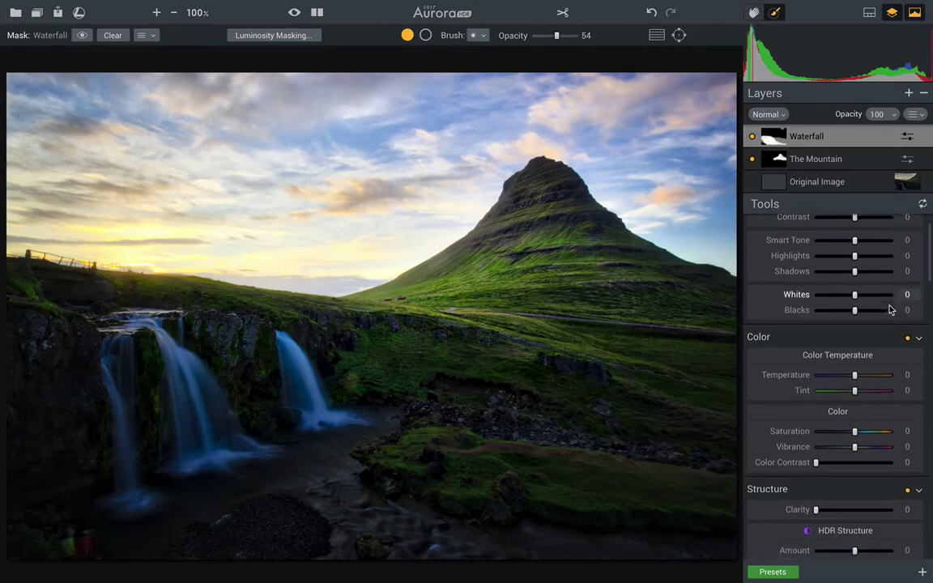
{"action": "scroll", "coordinate": [889, 310], "scroll_direction": "down", "scroll_amount": 8}
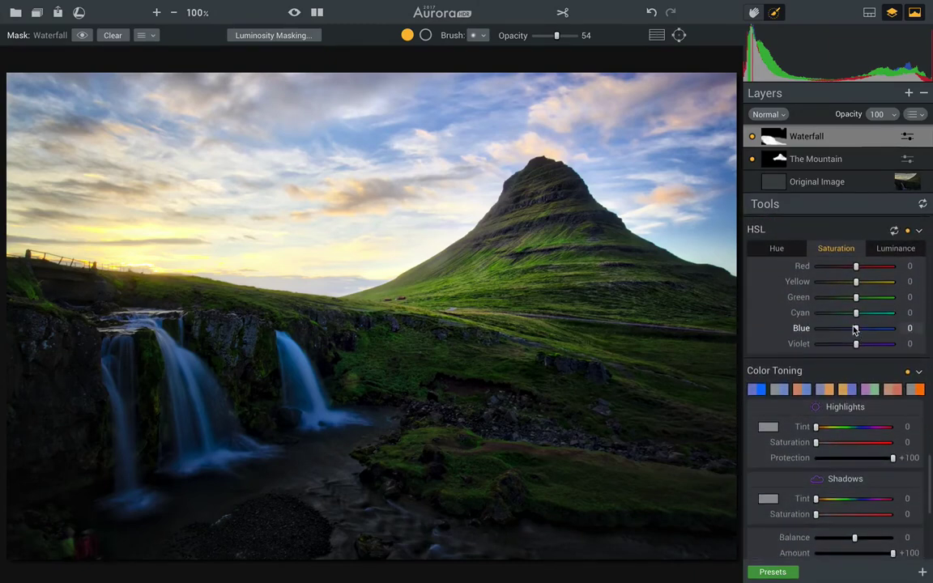
{"action": "left_click_drag", "start_coordinate": [855, 332], "coordinate": [833, 328]}
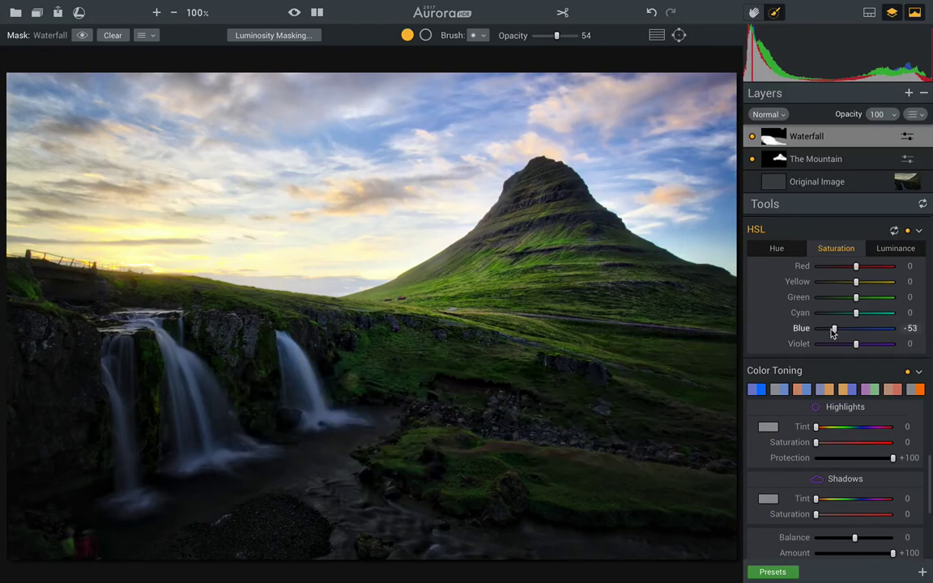
Adjust the Waterfall layer's tone with Contrast +12, Smart Tone +22 and Blacks -4.
{"action": "scroll", "coordinate": [834, 330], "scroll_direction": "up", "scroll_amount": 15}
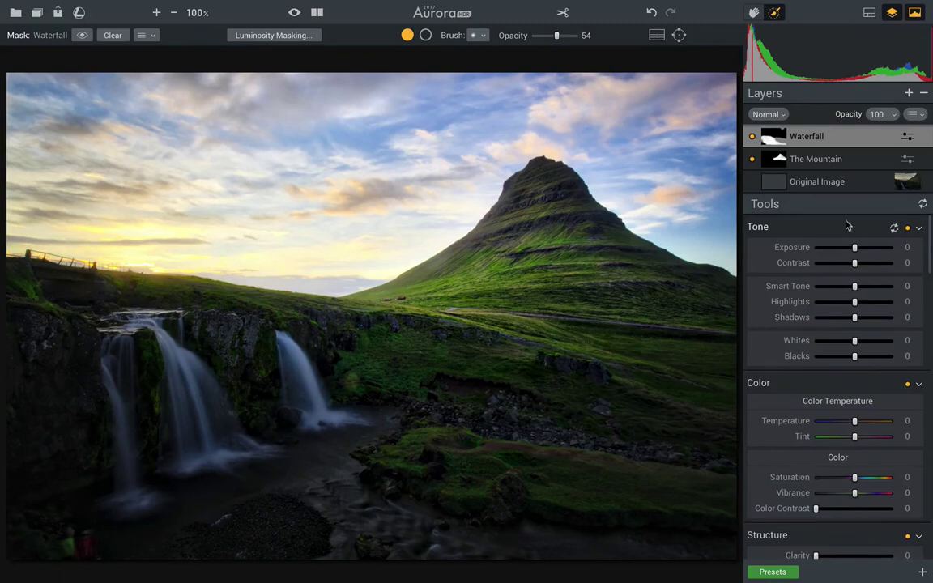
{"action": "left_click_drag", "start_coordinate": [855, 287], "coordinate": [862, 290]}
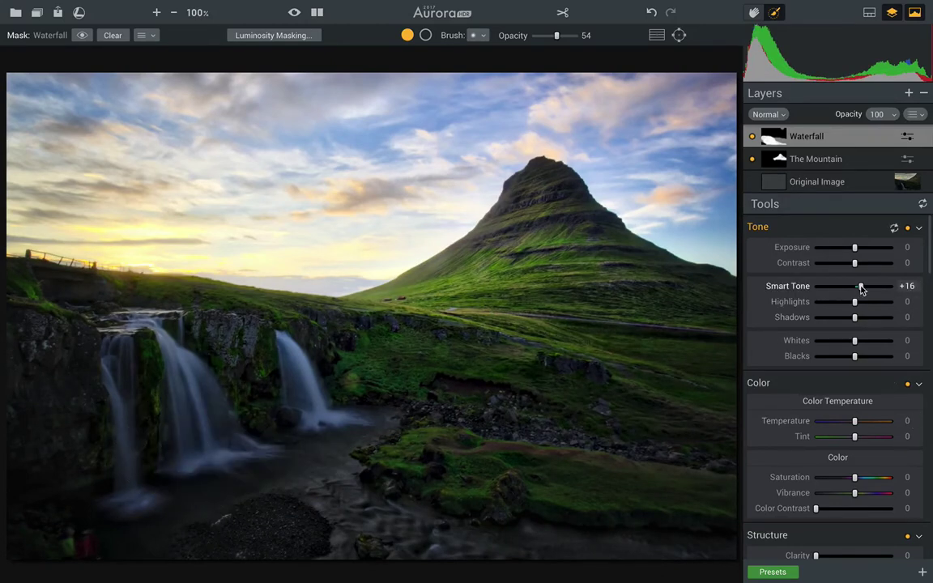
{"action": "left_click_drag", "start_coordinate": [860, 290], "coordinate": [865, 288]}
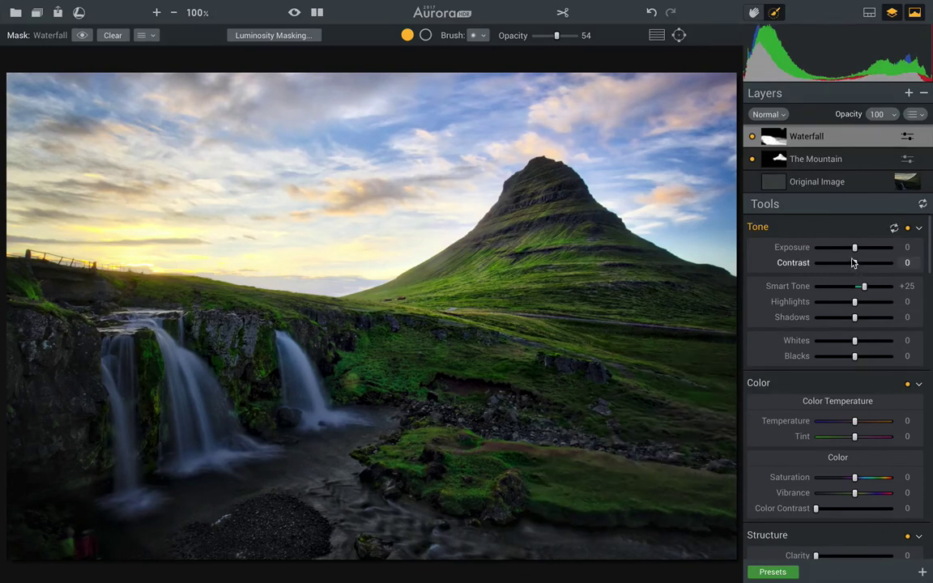
{"action": "left_click_drag", "start_coordinate": [854, 264], "coordinate": [859, 266]}
{"action": "scroll", "coordinate": [862, 300], "scroll_direction": "down", "scroll_amount": 2}
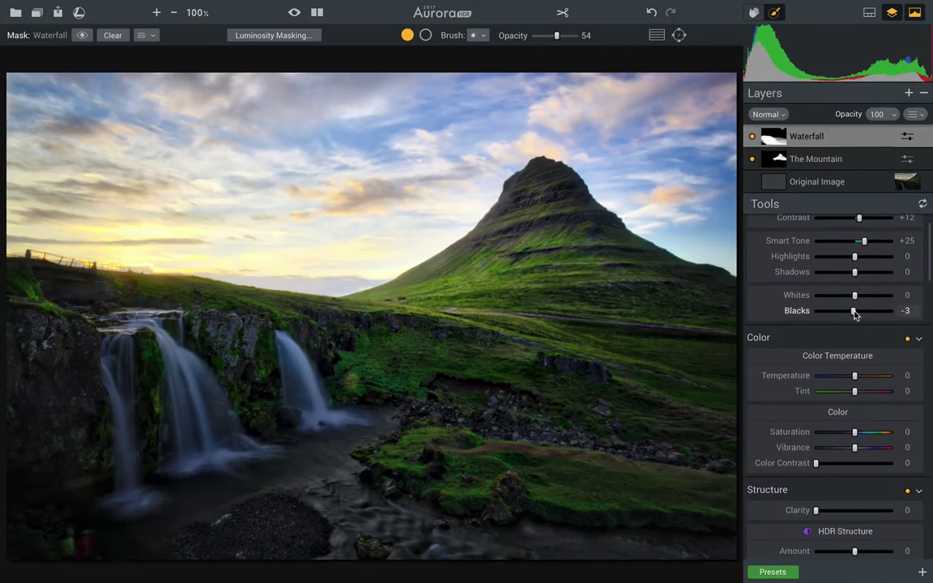
{"action": "left_click_drag", "start_coordinate": [854, 314], "coordinate": [853, 314]}
{"action": "scroll", "coordinate": [881, 290], "scroll_direction": "up", "scroll_amount": 1}
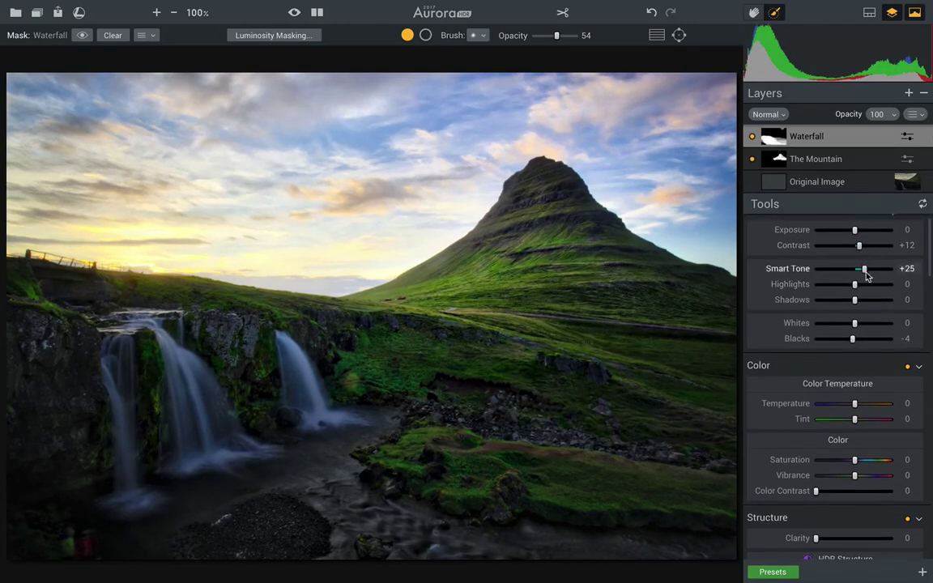
{"action": "left_click_drag", "start_coordinate": [865, 274], "coordinate": [864, 276]}
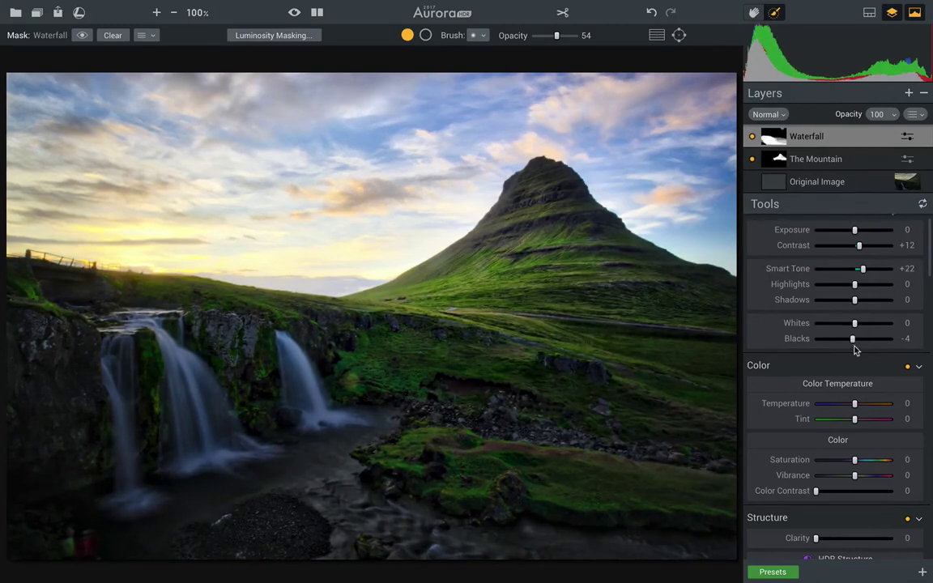
{"action": "scroll", "coordinate": [853, 350], "scroll_direction": "down", "scroll_amount": 1}
{"action": "scroll", "coordinate": [853, 349], "scroll_direction": "up", "scroll_amount": 2}
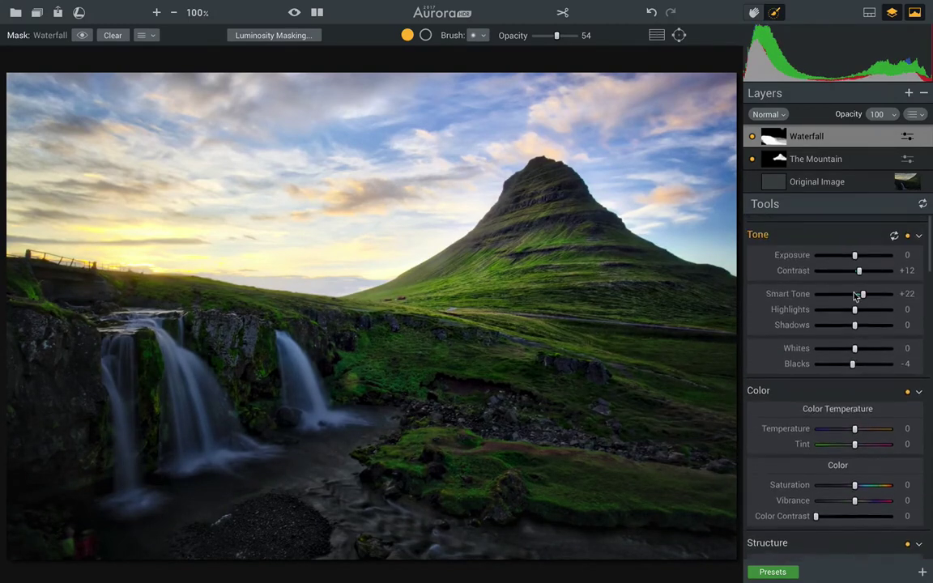
Toggle the Waterfall layer's visibility off and on several times to compare the foreground before and after.
{"action": "left_click", "coordinate": [751, 137]}
{"action": "left_click", "coordinate": [751, 137]}
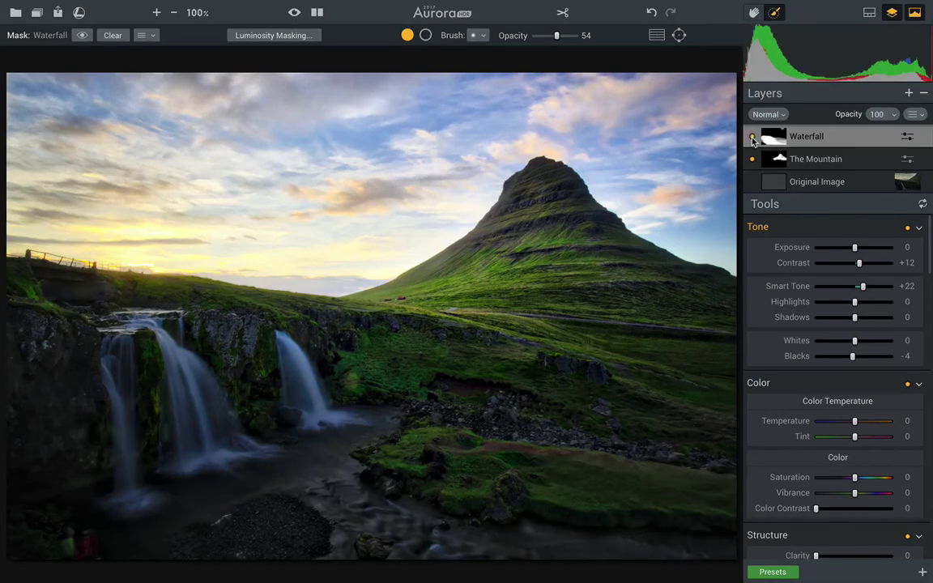
{"action": "left_click", "coordinate": [751, 137]}
{"action": "left_click", "coordinate": [751, 137]}
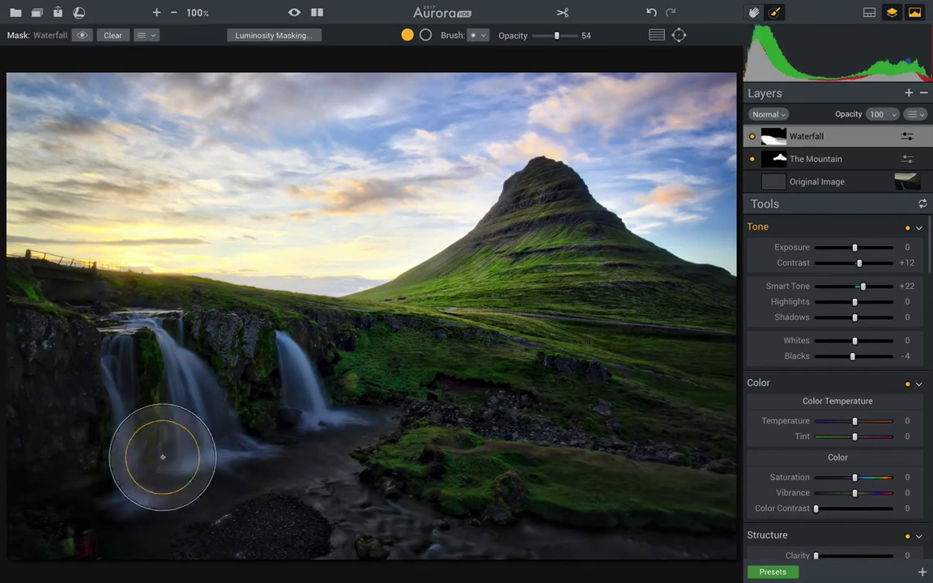
{"action": "left_click", "coordinate": [752, 137]}
{"action": "left_click", "coordinate": [752, 138]}
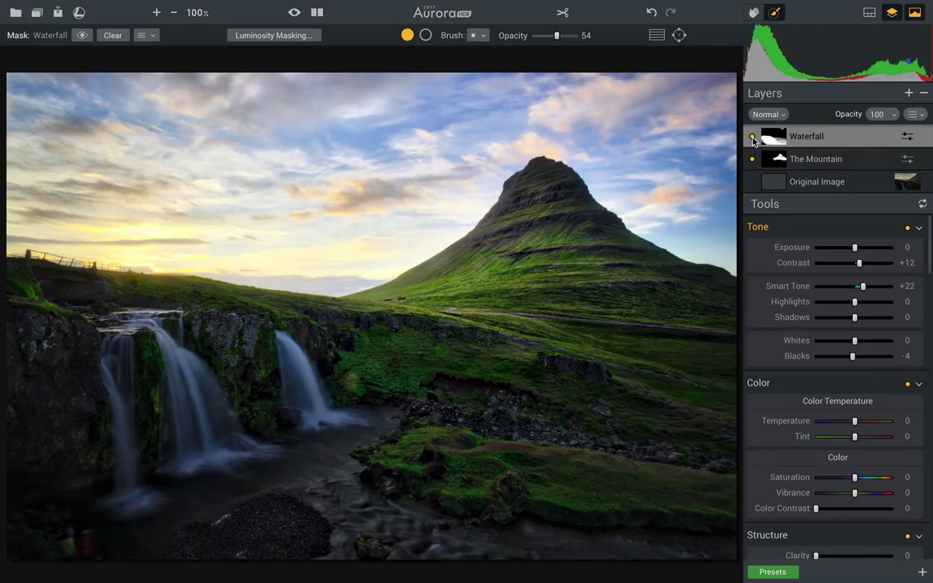
Crop the photo to 5945 x 3742 by trimming a little from its bottom and top edges and rotating it slightly.
{"action": "scroll", "coordinate": [791, 241], "scroll_direction": "down", "scroll_amount": 1}
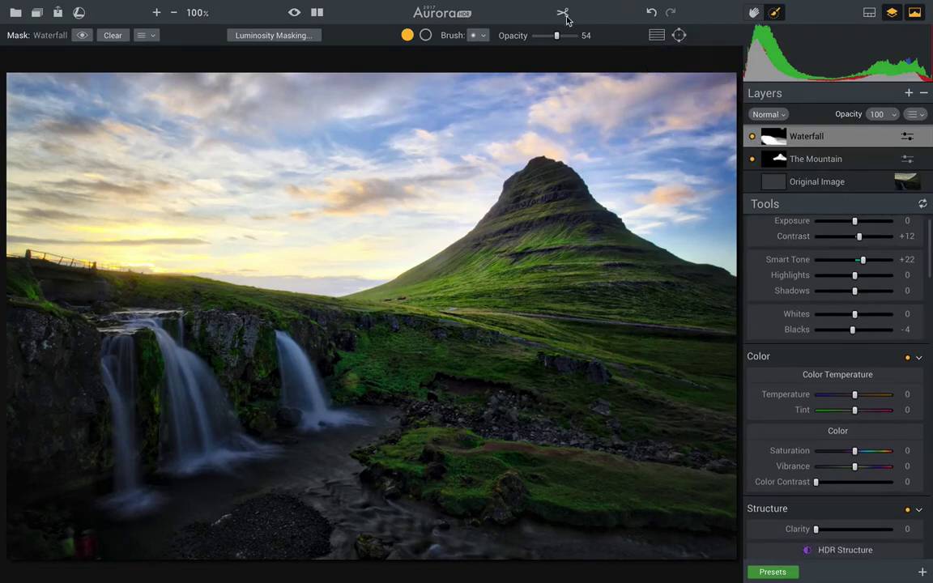
{"action": "left_click", "coordinate": [562, 15]}
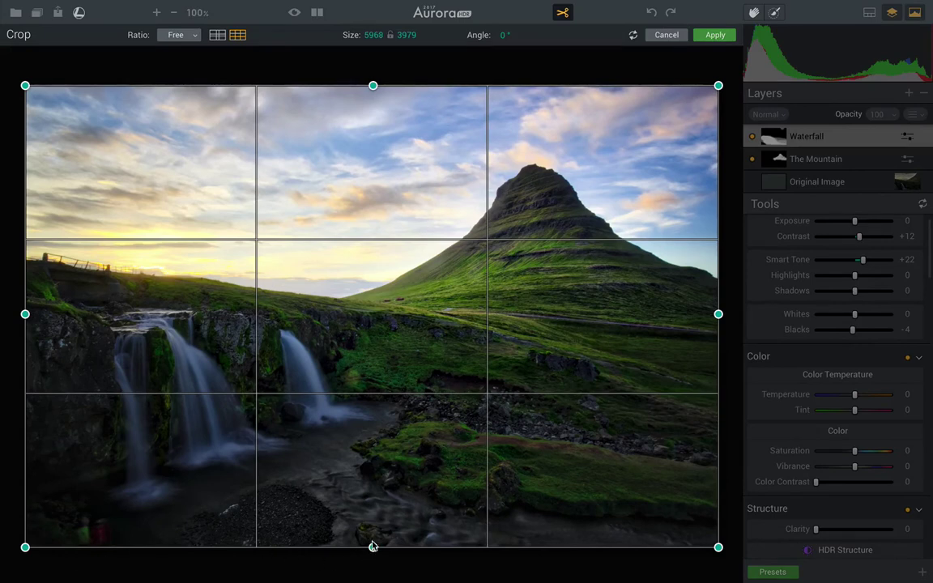
{"action": "left_click_drag", "start_coordinate": [372, 548], "coordinate": [373, 539]}
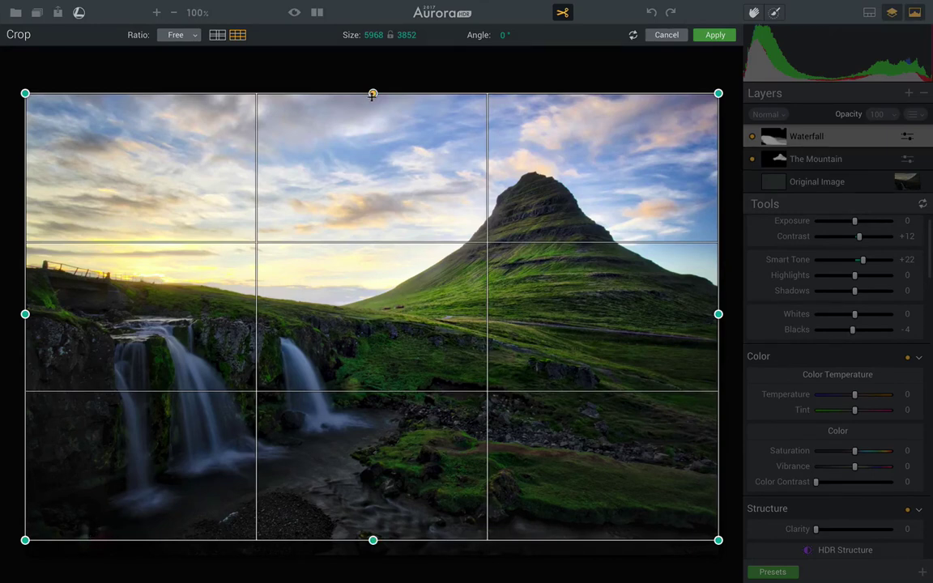
{"action": "left_click_drag", "start_coordinate": [372, 95], "coordinate": [374, 101]}
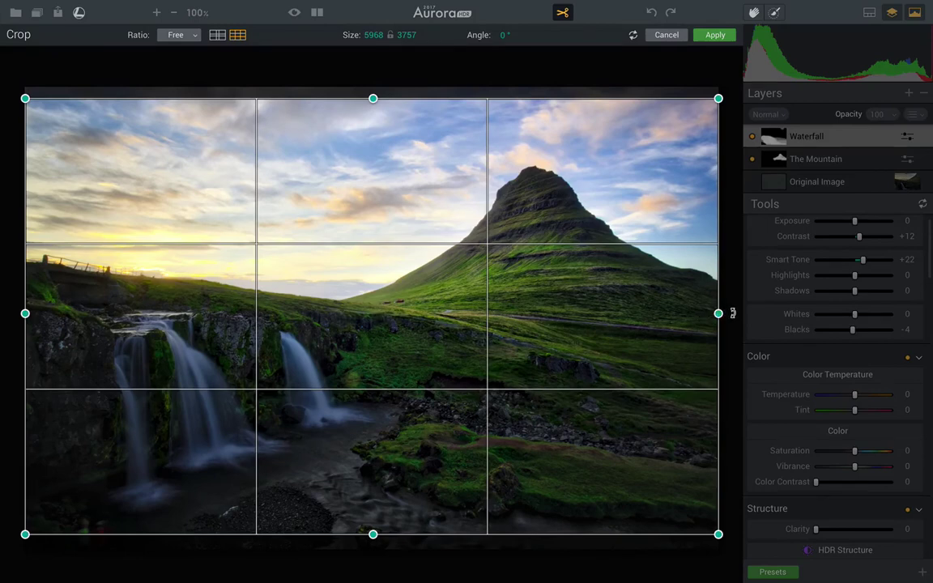
{"action": "left_click_drag", "start_coordinate": [733, 314], "coordinate": [736, 318]}
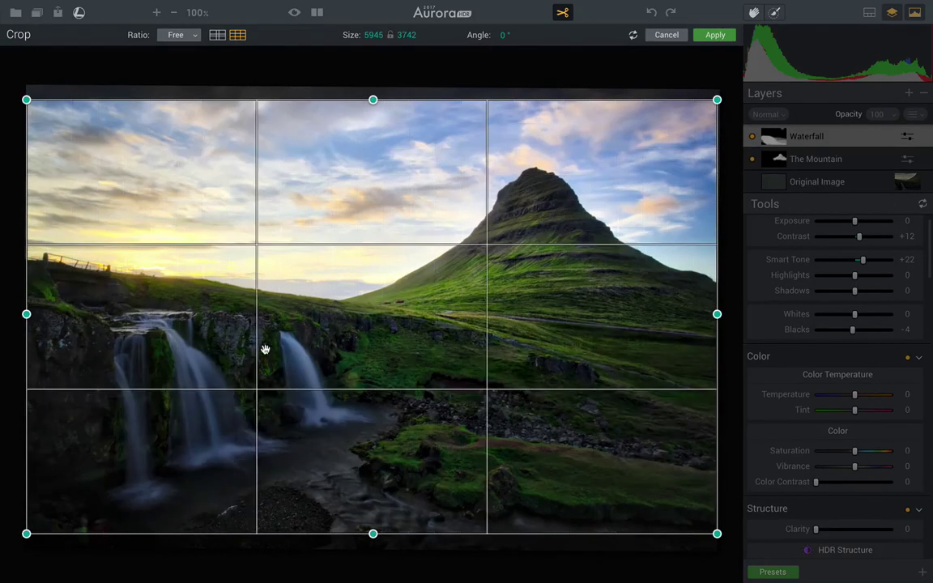
{"action": "left_click", "coordinate": [717, 35]}
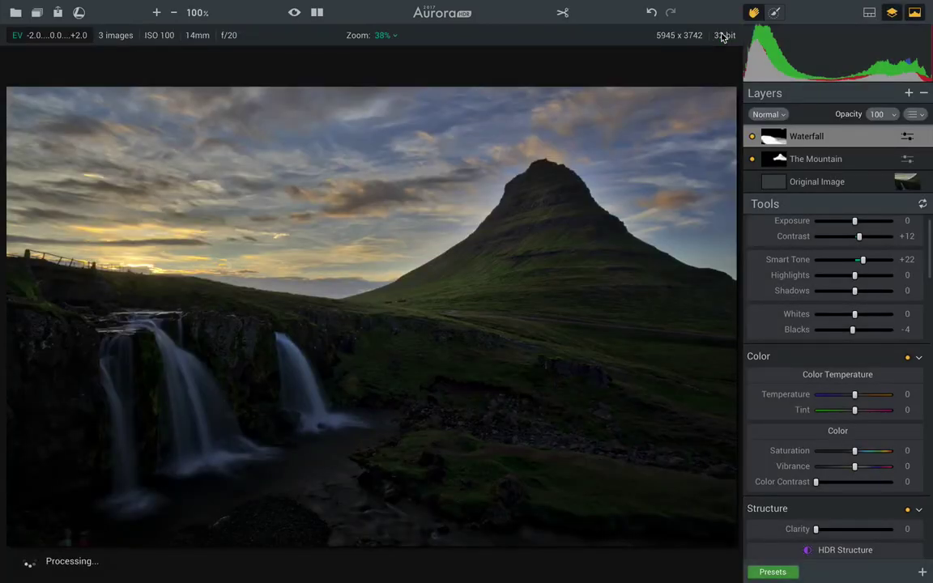
Add a new empty adjustment layer above the Waterfall layer.
{"action": "scroll", "coordinate": [829, 275], "scroll_direction": "down", "scroll_amount": 10}
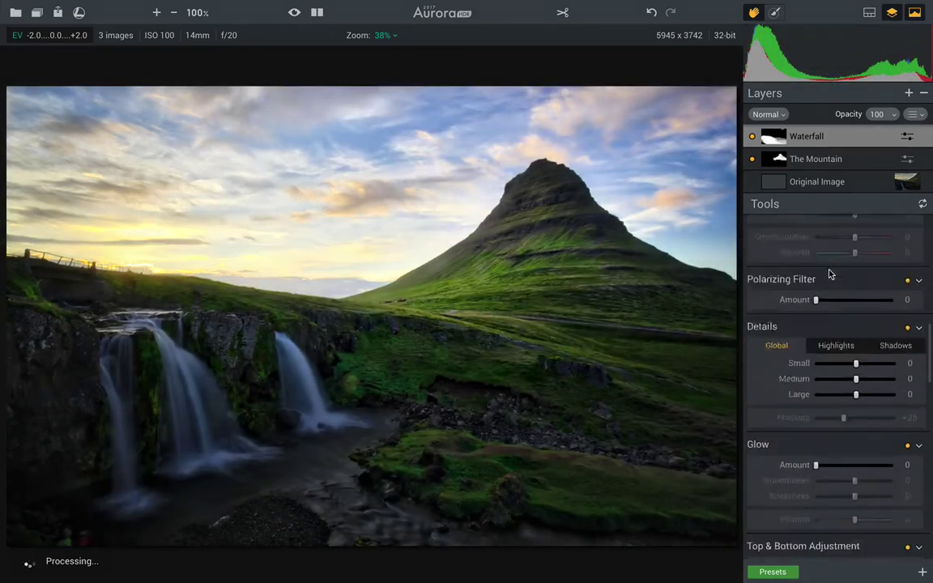
{"action": "scroll", "coordinate": [829, 275], "scroll_direction": "up", "scroll_amount": 10}
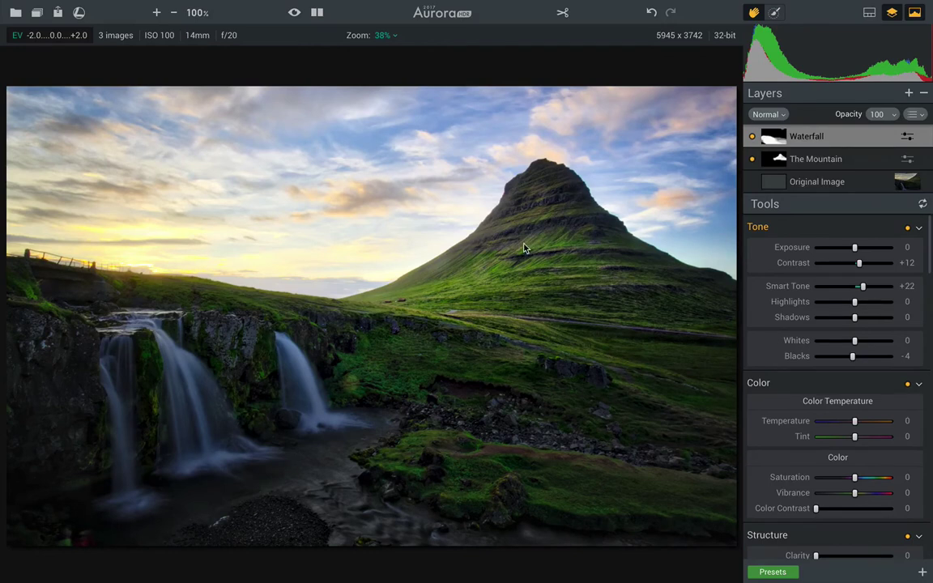
{"action": "left_click", "coordinate": [908, 92]}
{"action": "left_click", "coordinate": [897, 119]}
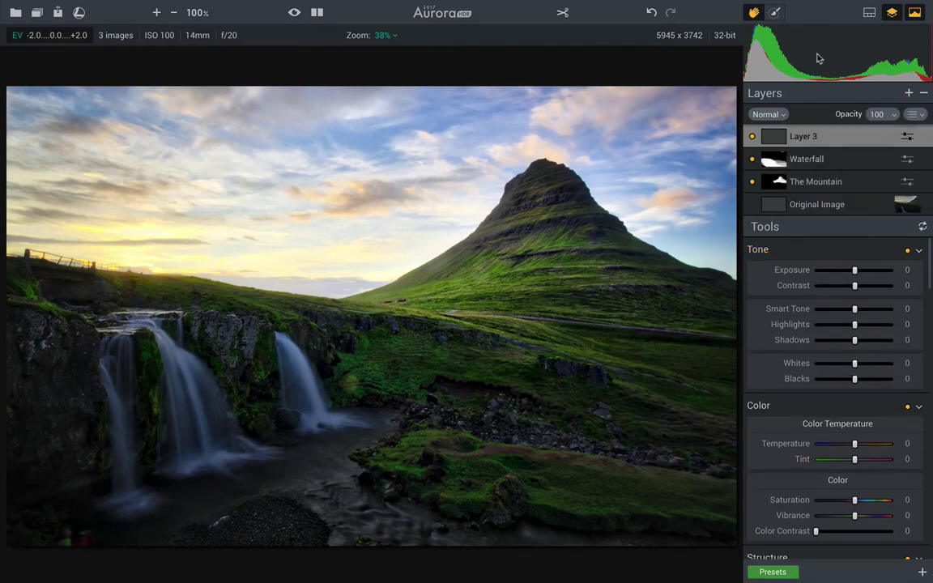
Create a luminosity mask on the new layer from brightness zones 6 through 10, leaving zone 5 out.
{"action": "mouse_move", "coordinate": [816, 58]}
{"action": "mouse_move", "coordinate": [777, 61]}
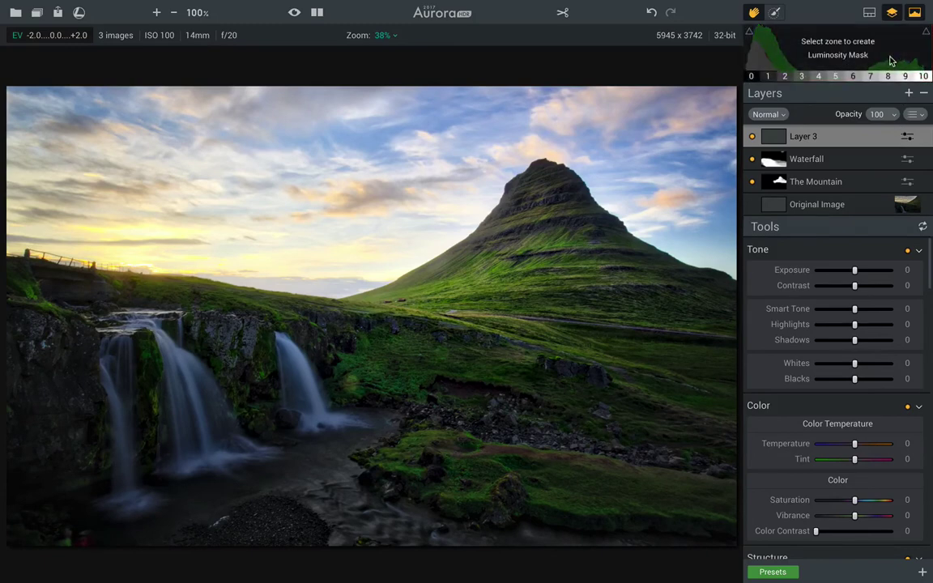
{"action": "left_click", "coordinate": [889, 77]}
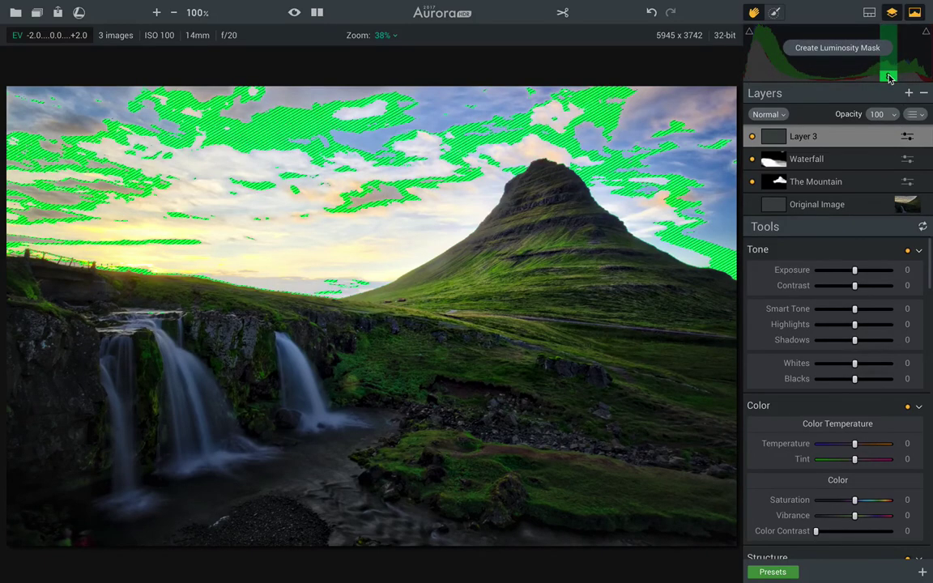
{"action": "left_click", "coordinate": [905, 78]}
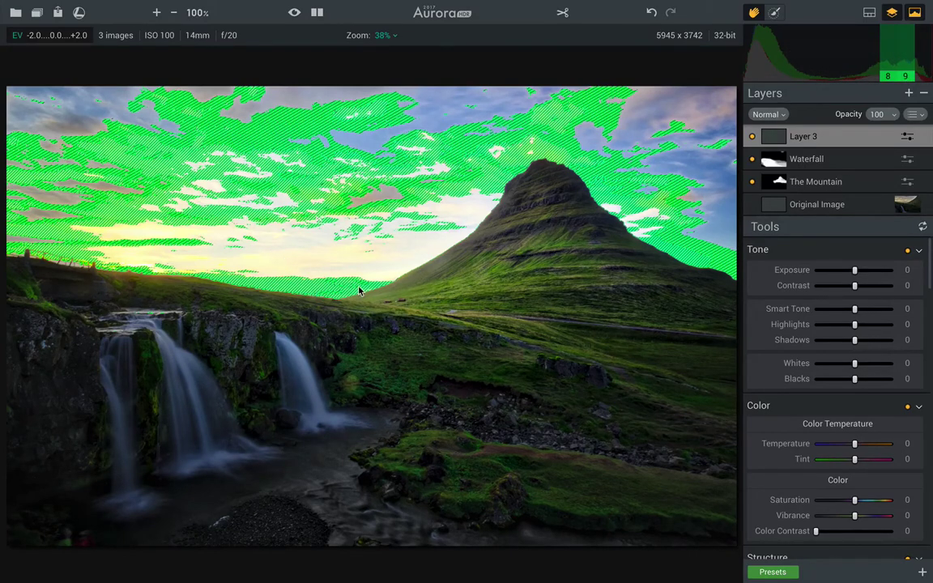
{"action": "mouse_move", "coordinate": [898, 65]}
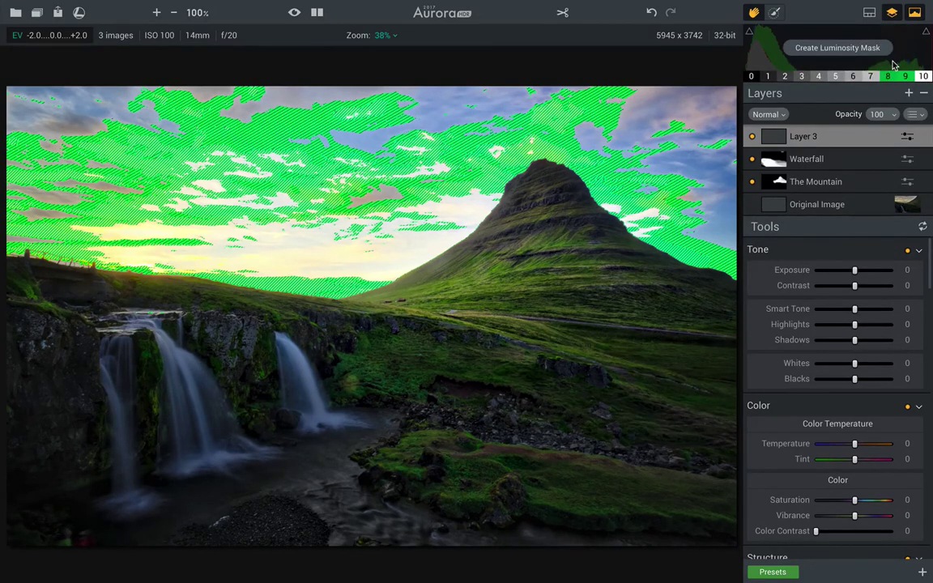
{"action": "left_click", "coordinate": [922, 76]}
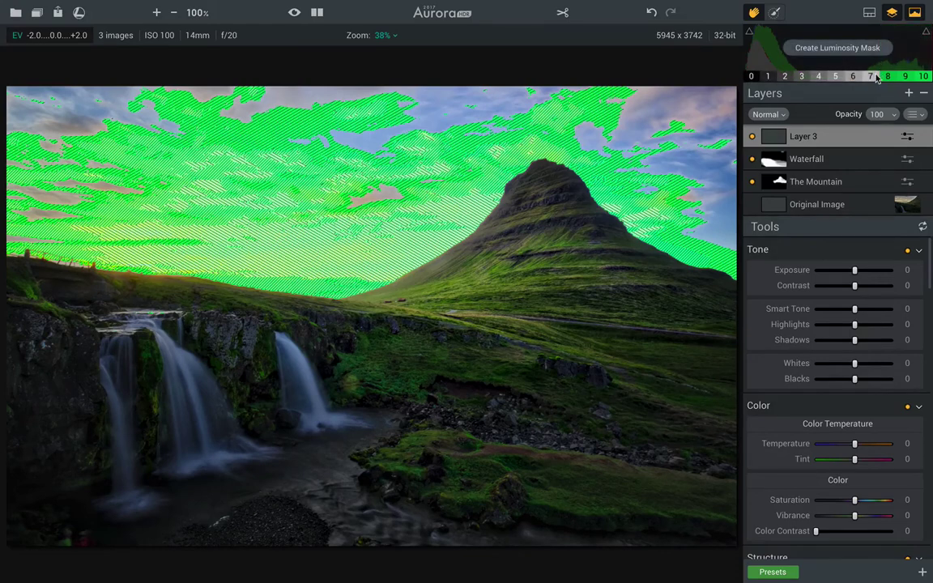
{"action": "left_click", "coordinate": [872, 76]}
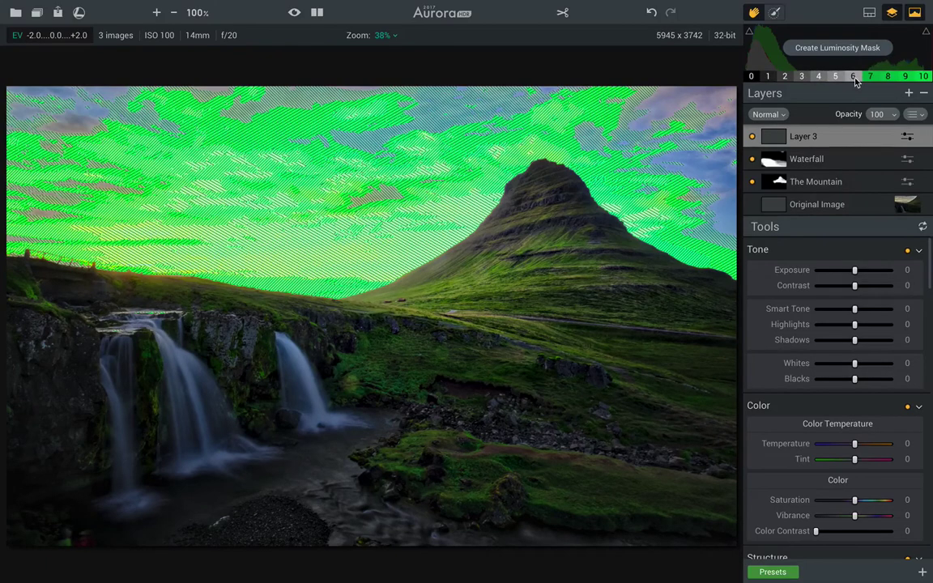
{"action": "left_click", "coordinate": [854, 77]}
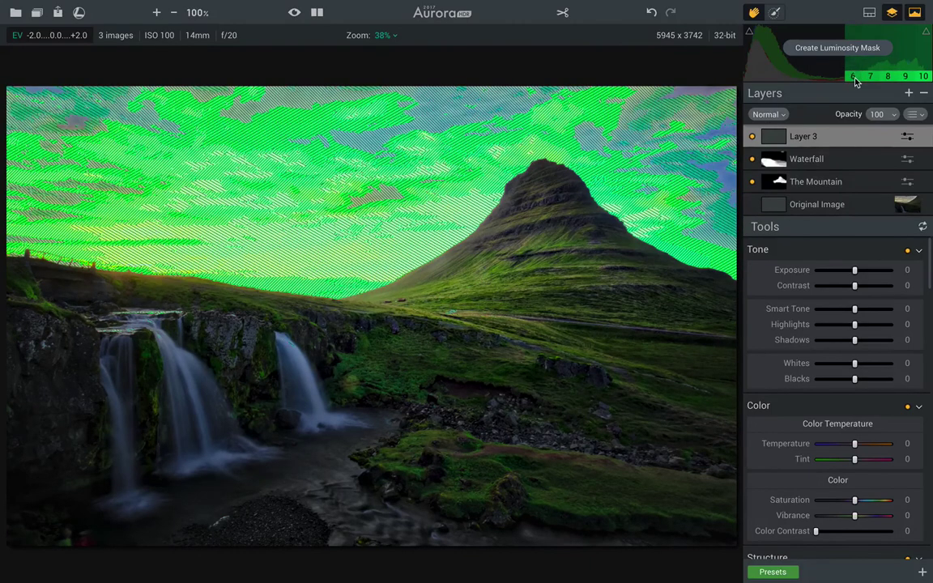
{"action": "left_click", "coordinate": [836, 78]}
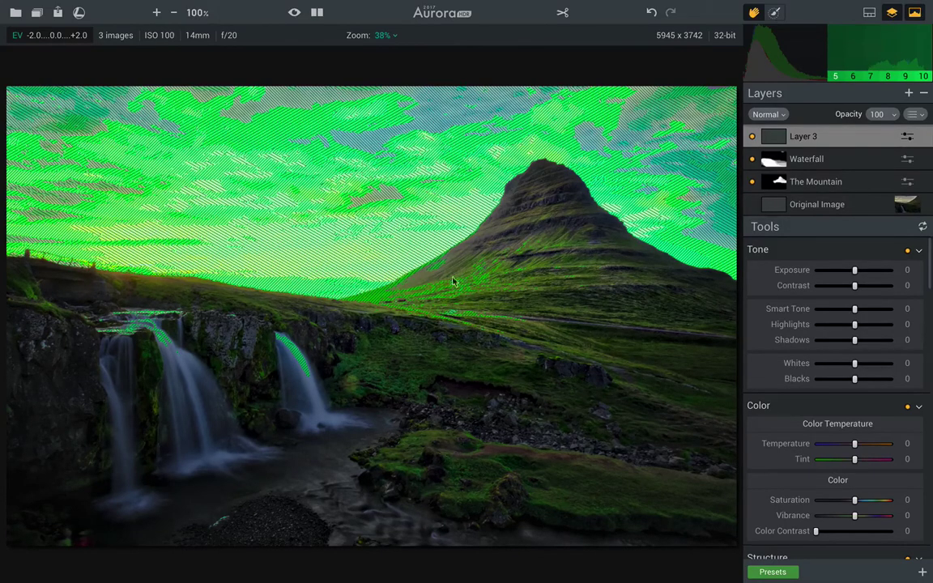
{"action": "left_click_drag", "start_coordinate": [827, 65], "coordinate": [845, 64]}
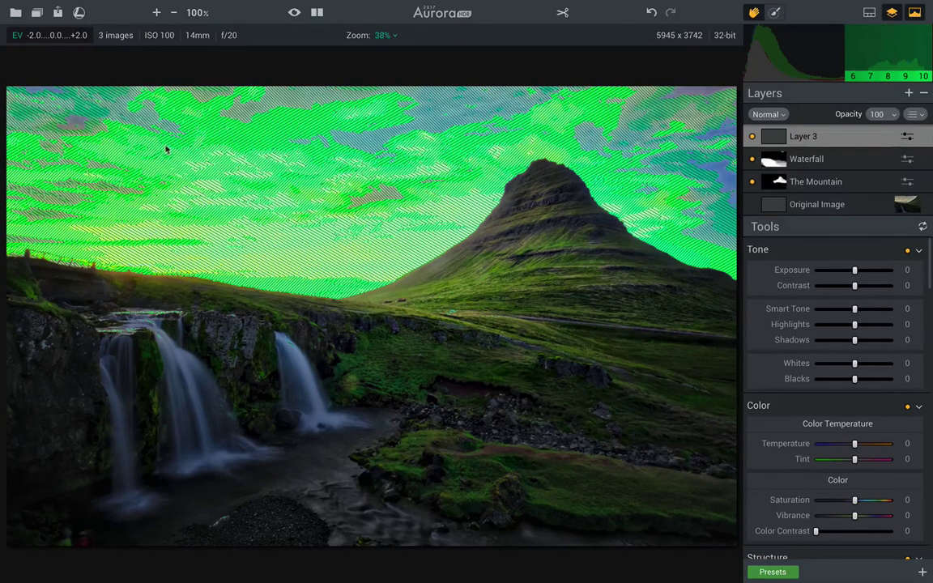
{"action": "left_click", "coordinate": [837, 50]}
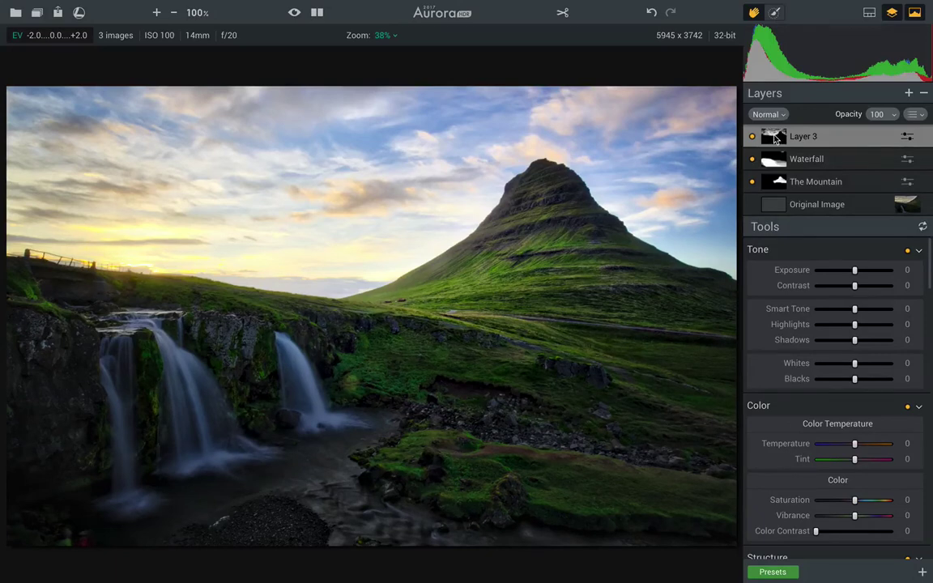
Rename the new masked layer as Luminosity for Sky.
{"action": "double_click", "coordinate": [801, 137]}
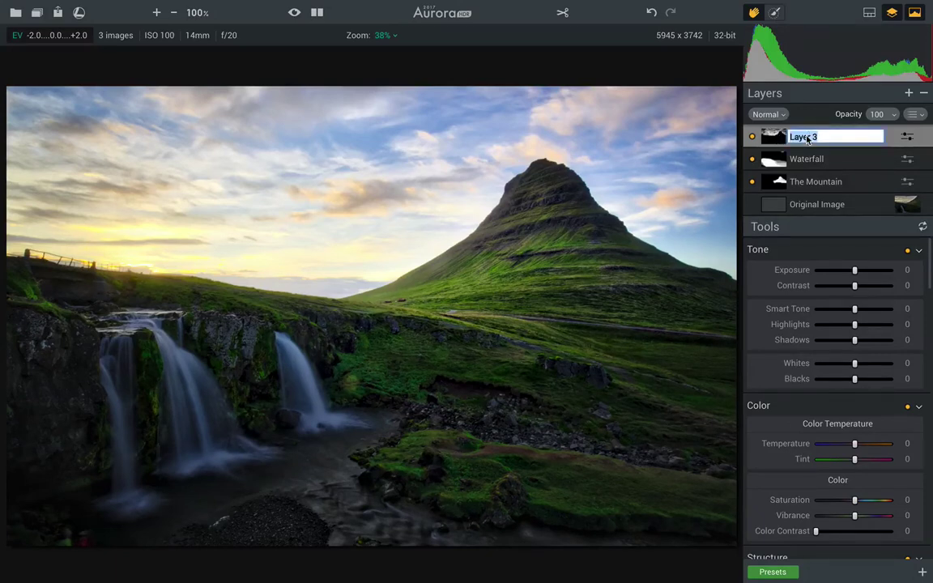
{"action": "type", "text": "Luminosity for Sk"}
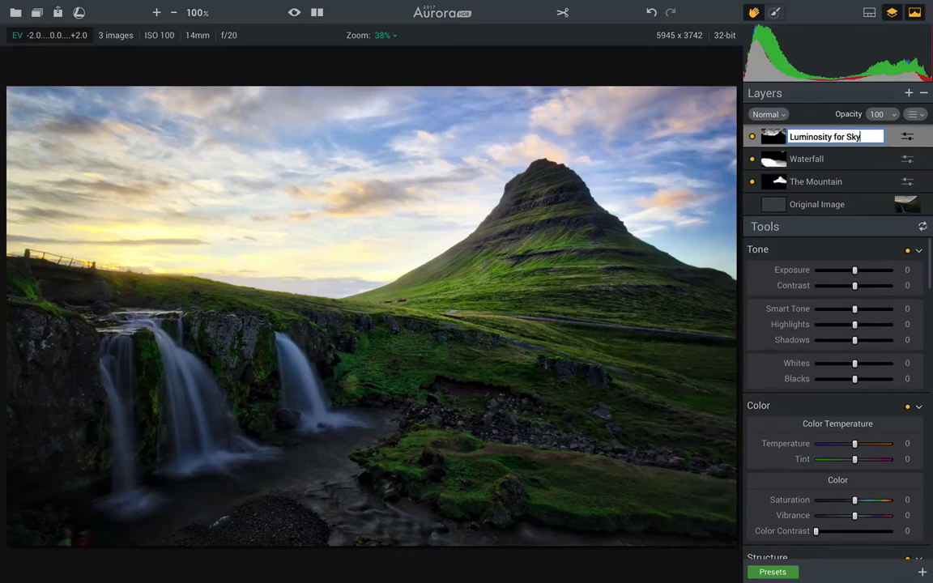
{"action": "type", "text": "y"}
{"action": "key", "text": "Return"}
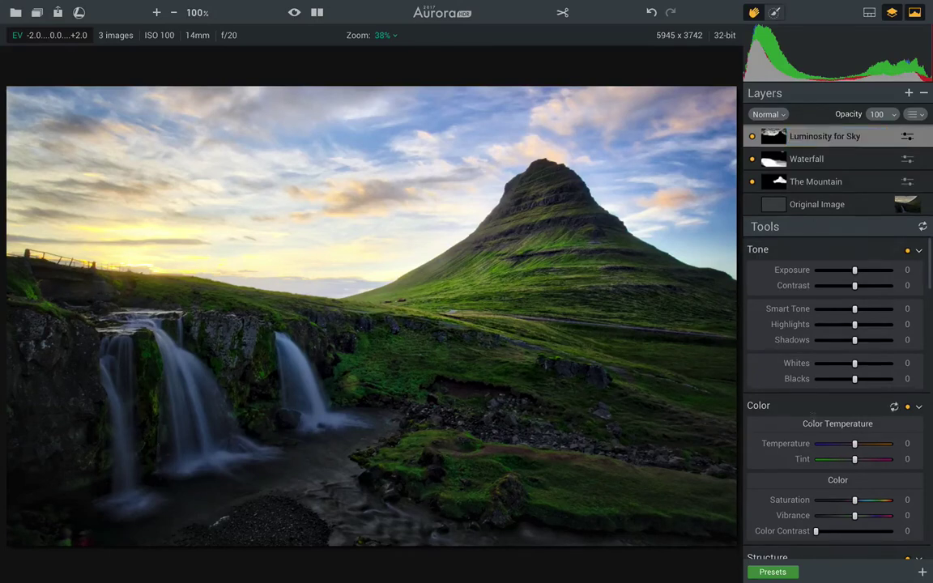
Set Smart Tone +27, Temperature +36 and Vibrance +100 on the Luminosity for Sky layer, and switch the layer off to compare.
{"action": "scroll", "coordinate": [804, 366], "scroll_direction": "down", "scroll_amount": 1}
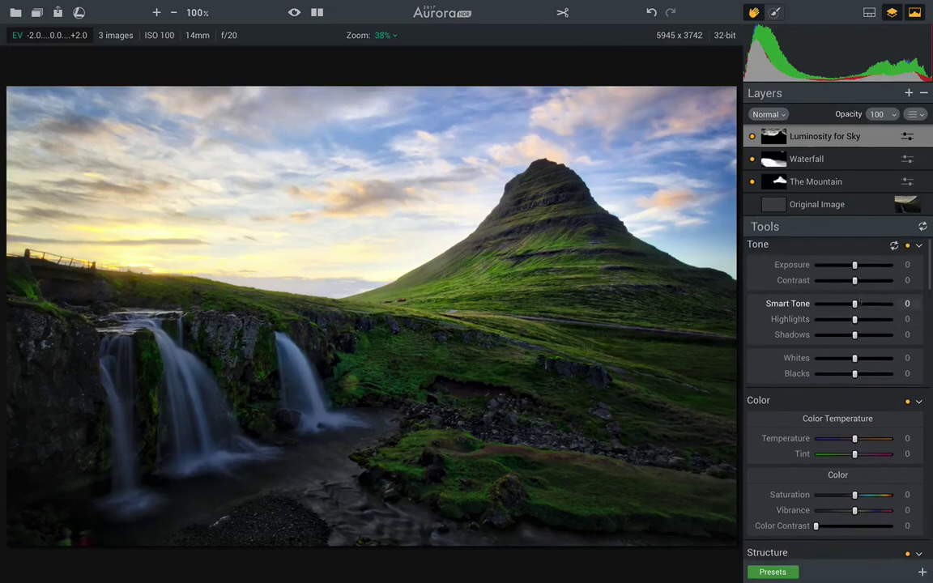
{"action": "mouse_move", "coordinate": [854, 302]}
{"action": "left_mouse_down"}
{"action": "mouse_move", "coordinate": [895, 304]}
{"action": "mouse_move", "coordinate": [805, 314]}
{"action": "mouse_move", "coordinate": [865, 313]}
{"action": "left_mouse_up"}
{"action": "scroll", "coordinate": [865, 312], "scroll_direction": "down", "scroll_amount": 3}
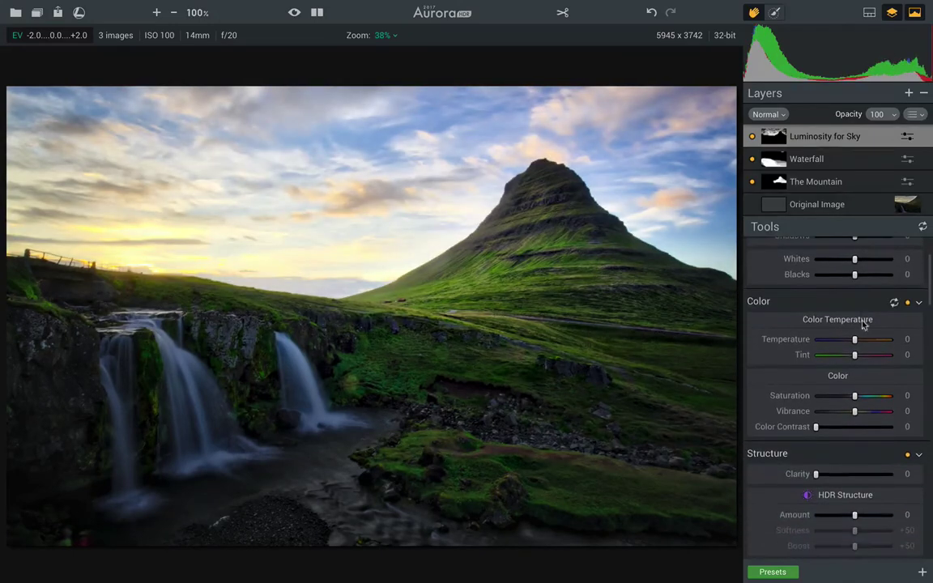
{"action": "mouse_move", "coordinate": [856, 343]}
{"action": "left_mouse_down"}
{"action": "mouse_move", "coordinate": [839, 340]}
{"action": "mouse_move", "coordinate": [870, 341]}
{"action": "left_mouse_up"}
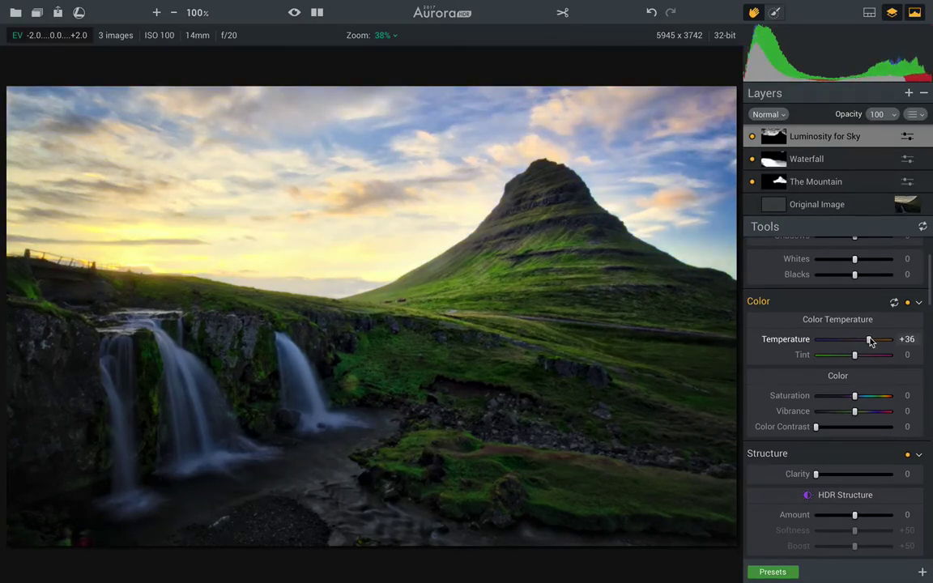
{"action": "scroll", "coordinate": [870, 340], "scroll_direction": "down", "scroll_amount": 4}
{"action": "left_click_drag", "start_coordinate": [856, 275], "coordinate": [910, 288]}
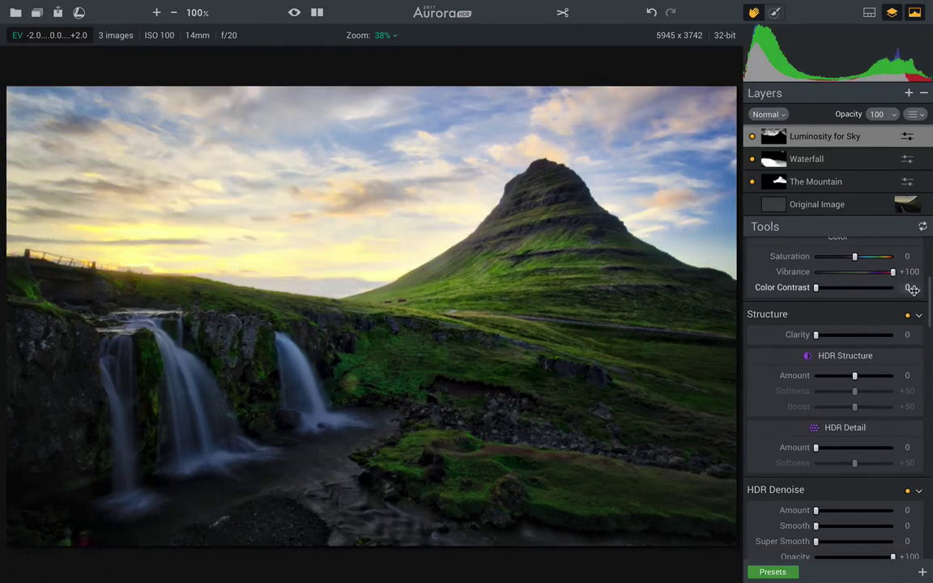
{"action": "scroll", "coordinate": [853, 366], "scroll_direction": "down", "scroll_amount": 8}
{"action": "scroll", "coordinate": [855, 367], "scroll_direction": "up", "scroll_amount": 15}
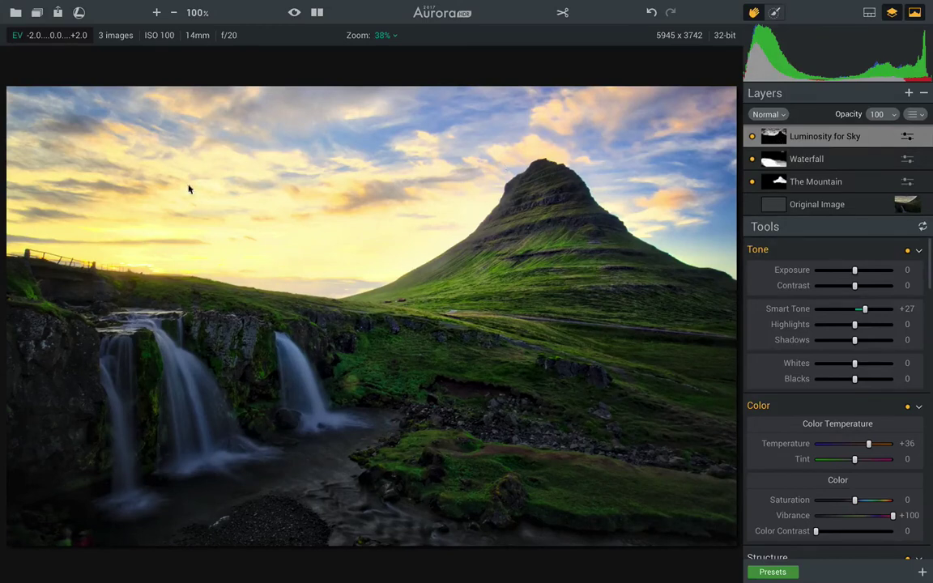
{"action": "left_click", "coordinate": [752, 137]}
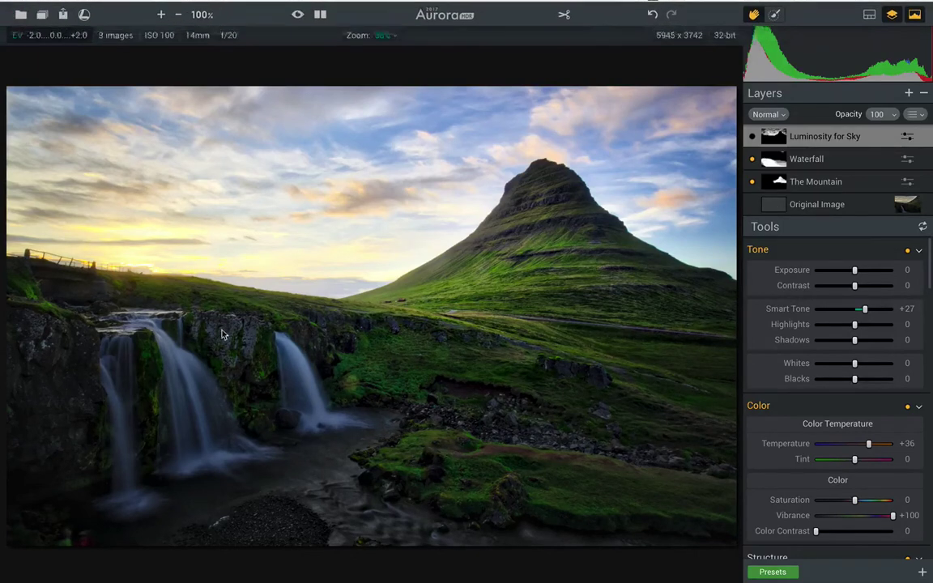
Save the layered project under its suggested file name in the HDR's from Aurora folder.
{"action": "mouse_move", "coordinate": [89, 3]}
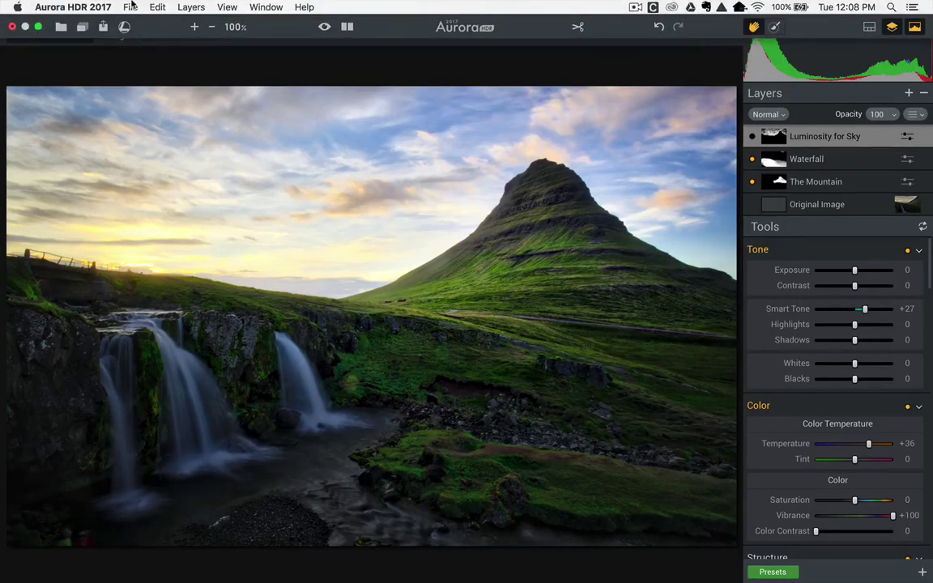
{"action": "left_click", "coordinate": [124, 5]}
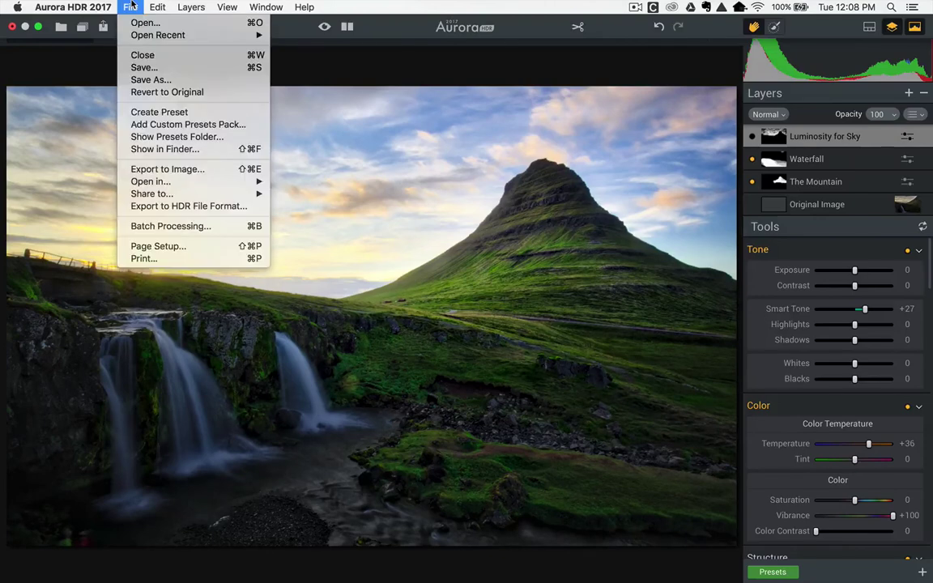
{"action": "left_click", "coordinate": [142, 80]}
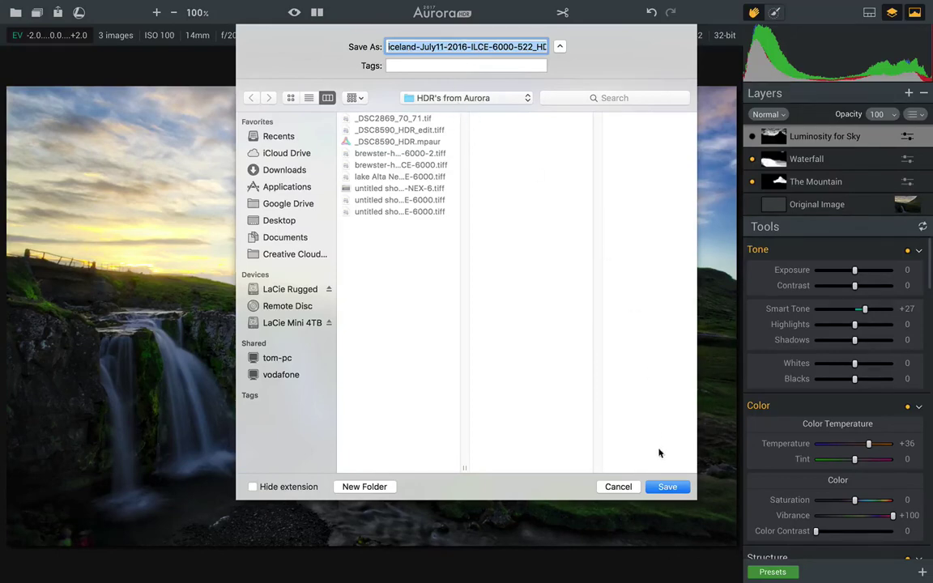
{"action": "left_click", "coordinate": [680, 489]}
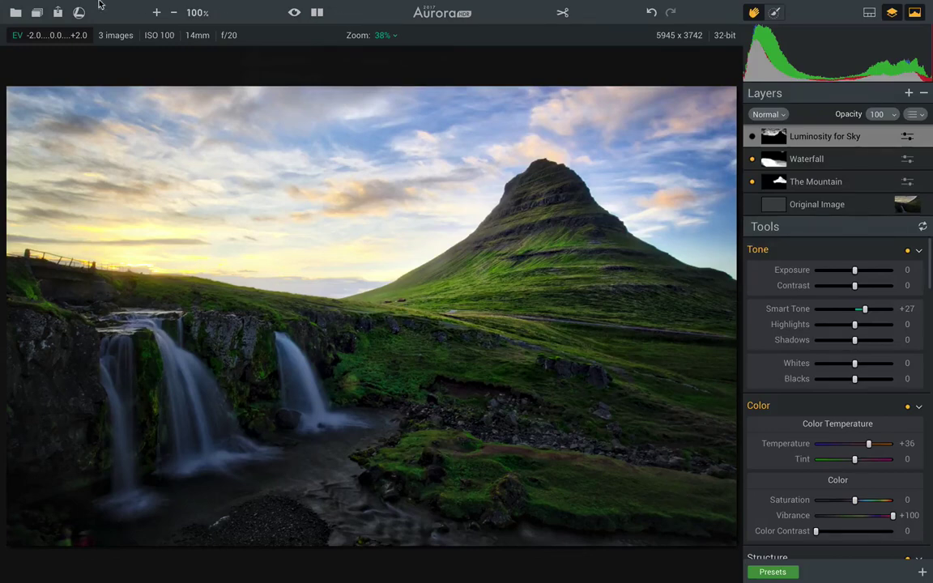
Send the edited photo from Aurora HDR to Lightroom.
{"action": "mouse_move", "coordinate": [82, 4]}
{"action": "left_click", "coordinate": [127, 6]}
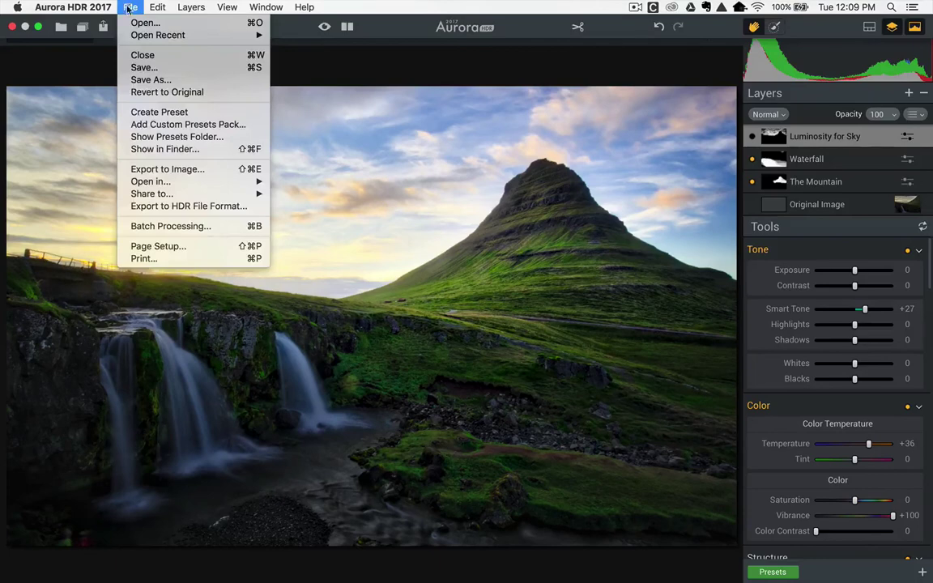
{"action": "mouse_move", "coordinate": [164, 196]}
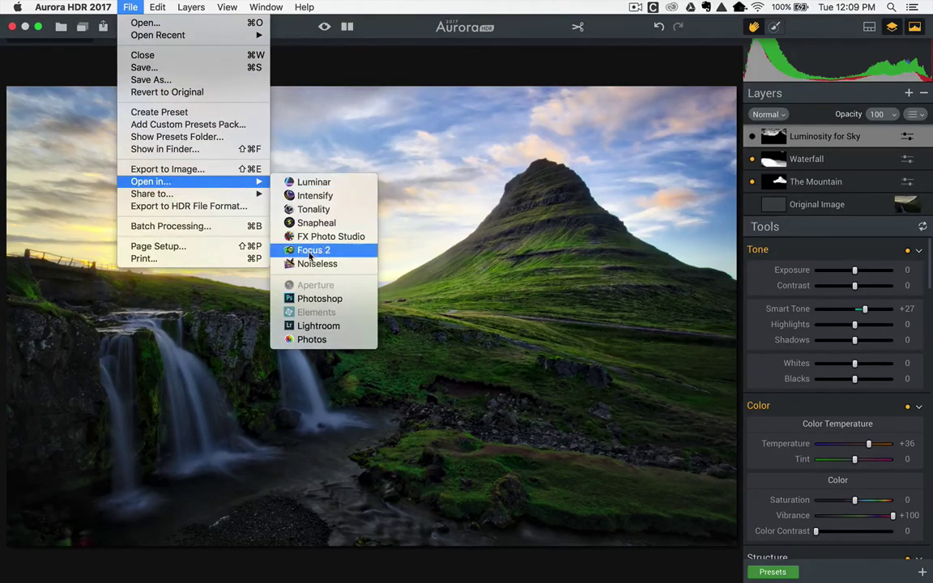
{"action": "left_click", "coordinate": [308, 326]}
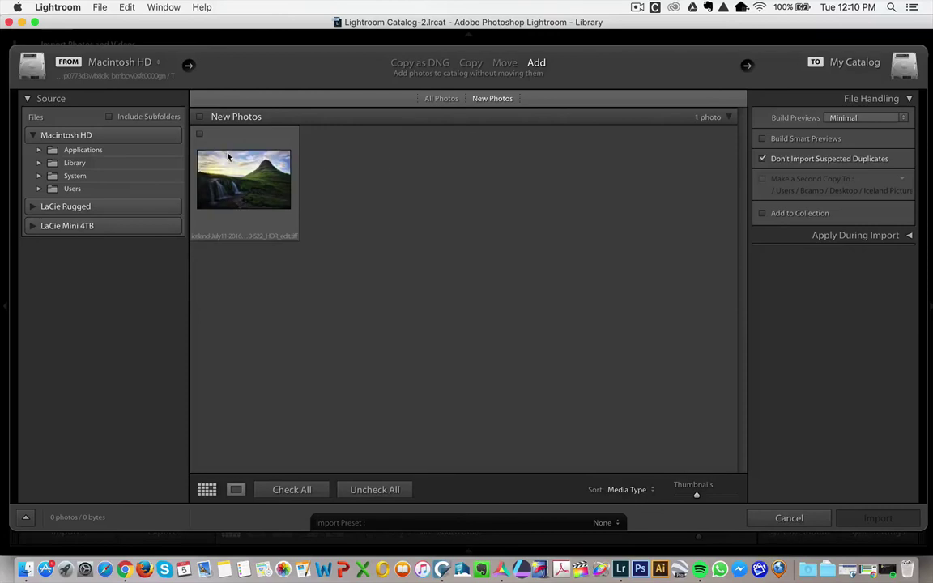
Import the edited waterfall HDR TIFF into the catalog without moving it, and preview it full screen.
{"action": "left_click", "coordinate": [201, 134]}
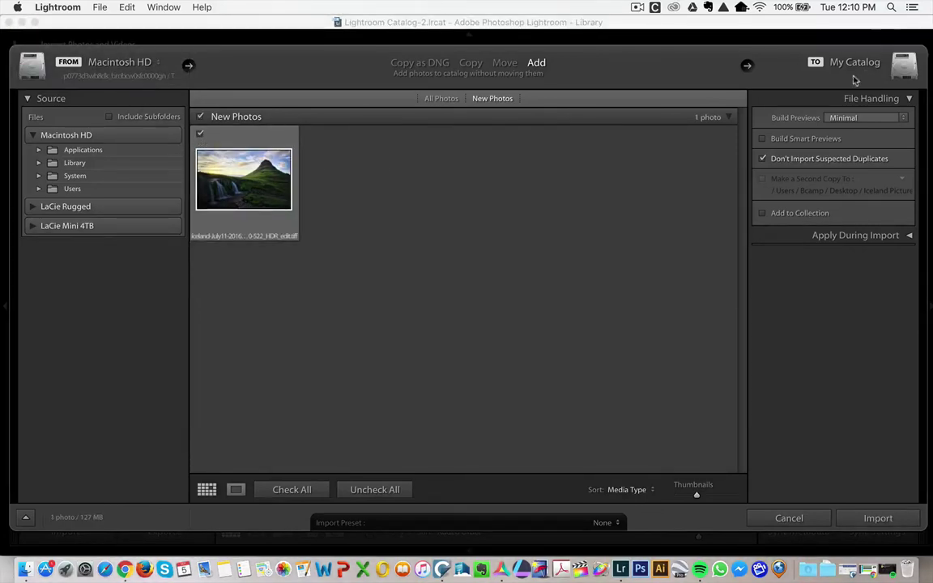
{"action": "left_click", "coordinate": [875, 518]}
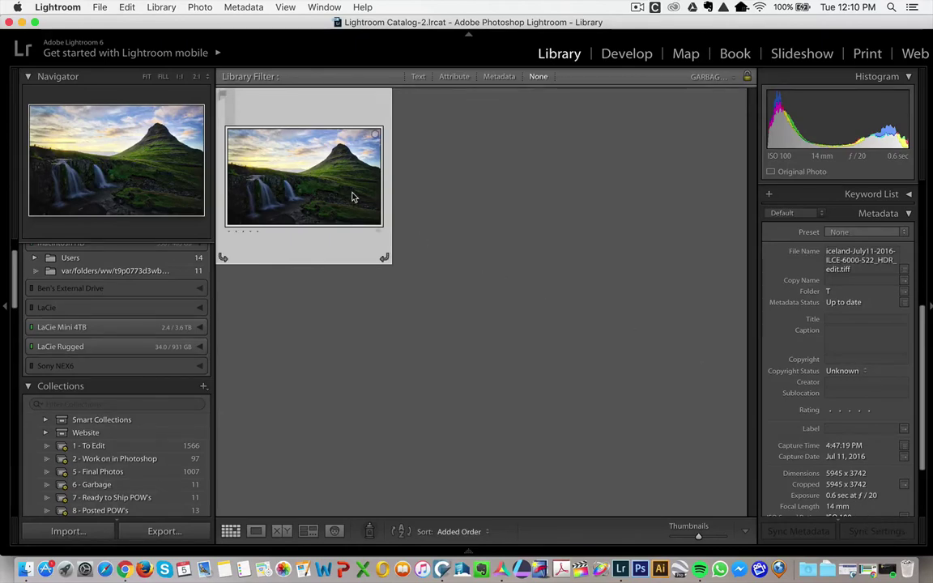
{"action": "key", "text": "f"}
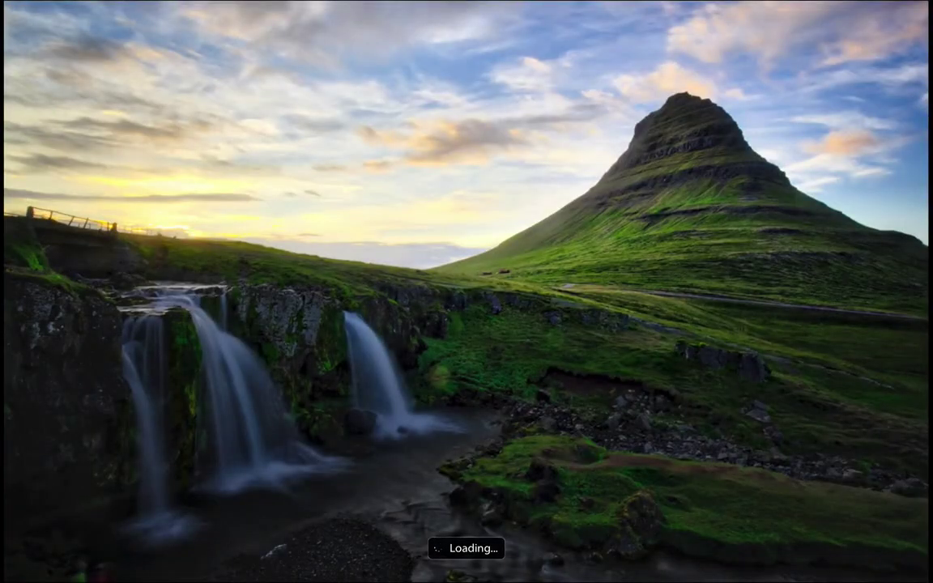
{"action": "key", "text": "f"}
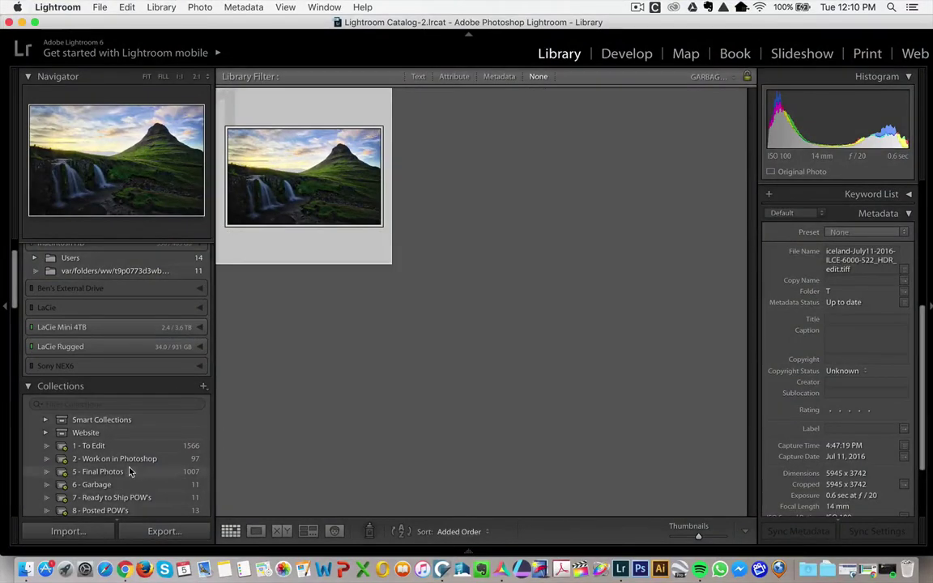
Check the Z-Temp collection, and add the waterfall HDR photo from the previous import to it.
{"action": "scroll", "coordinate": [129, 473], "scroll_direction": "down", "scroll_amount": 10}
{"action": "left_click", "coordinate": [132, 359]}
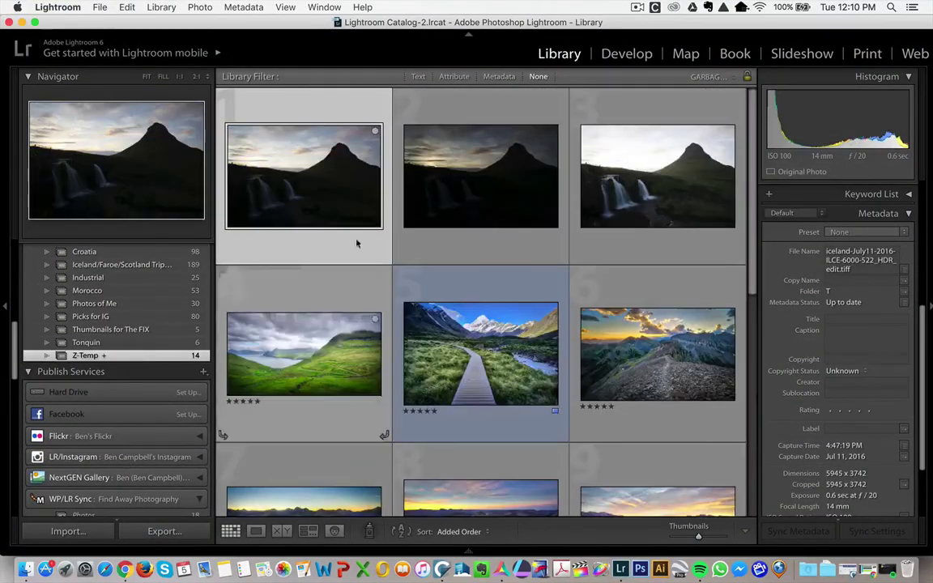
{"action": "scroll", "coordinate": [143, 306], "scroll_direction": "up", "scroll_amount": 10}
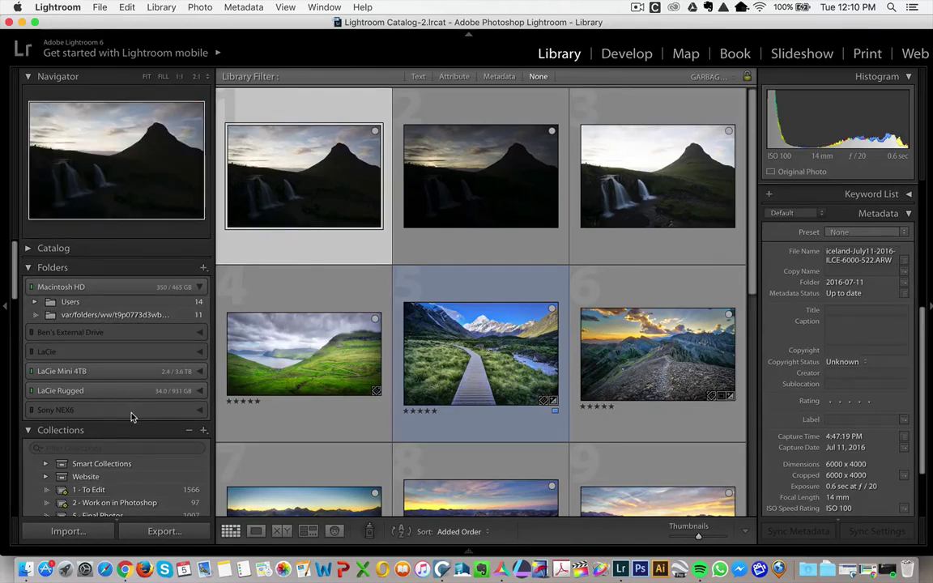
{"action": "scroll", "coordinate": [132, 417], "scroll_direction": "down", "scroll_amount": 2}
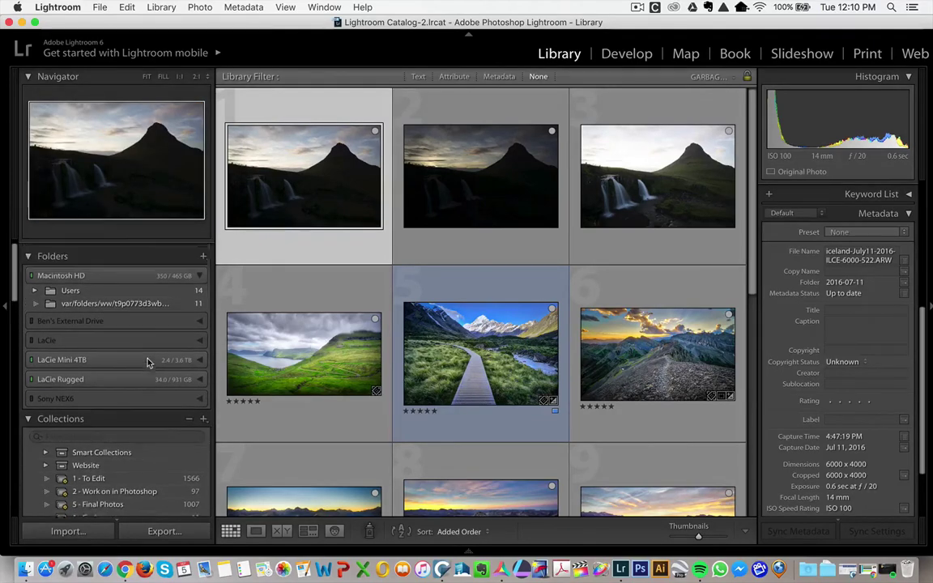
{"action": "scroll", "coordinate": [147, 361], "scroll_direction": "up", "scroll_amount": 3}
{"action": "left_click", "coordinate": [29, 248]}
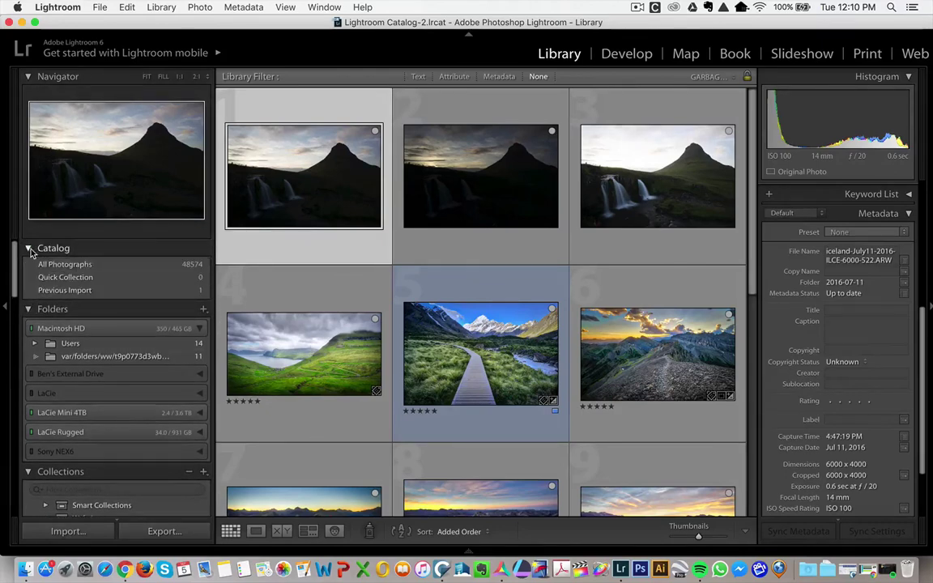
{"action": "left_click", "coordinate": [64, 290]}
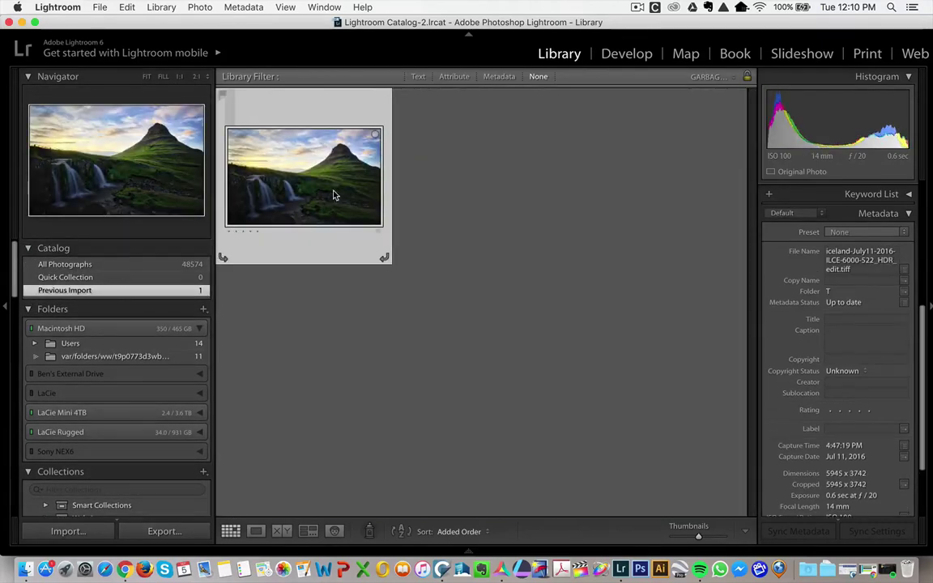
{"action": "key", "text": "b"}
Open the Z-Temp collection and select the newly added waterfall HDR photo at the end of its grid.
{"action": "scroll", "coordinate": [73, 402], "scroll_direction": "down", "scroll_amount": 10}
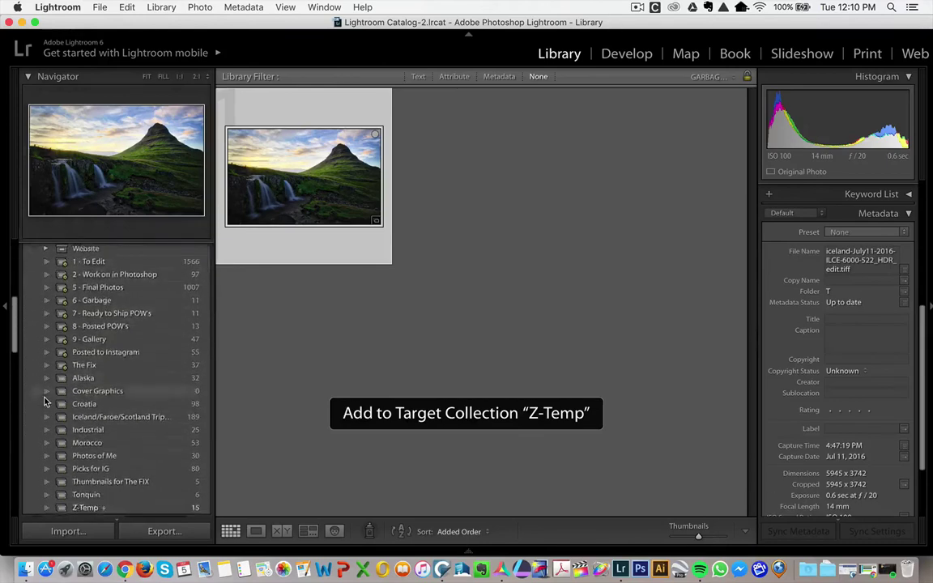
{"action": "scroll", "coordinate": [44, 401], "scroll_direction": "down", "scroll_amount": 3}
{"action": "left_click", "coordinate": [122, 392]}
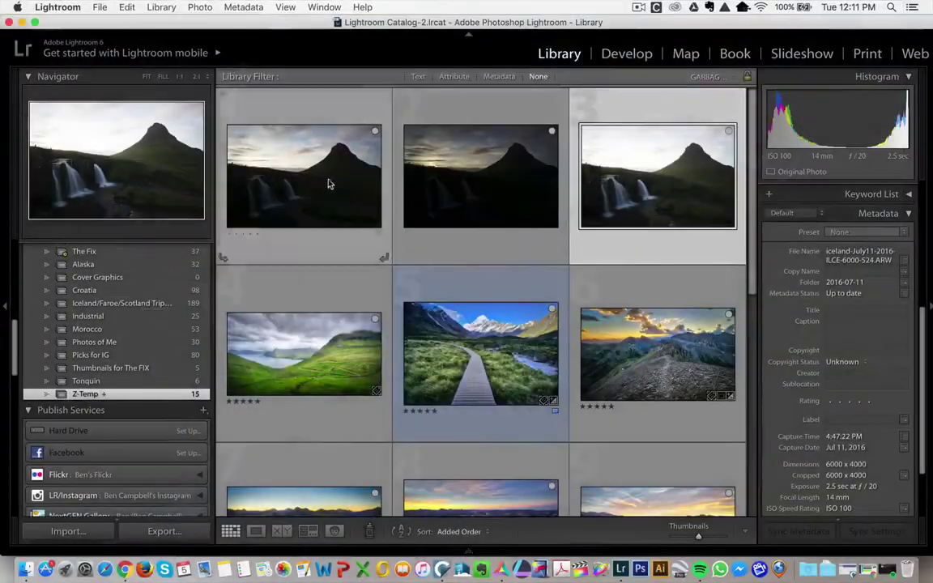
{"action": "scroll", "coordinate": [327, 183], "scroll_direction": "down", "scroll_amount": 8}
{"action": "left_click", "coordinate": [683, 437]}
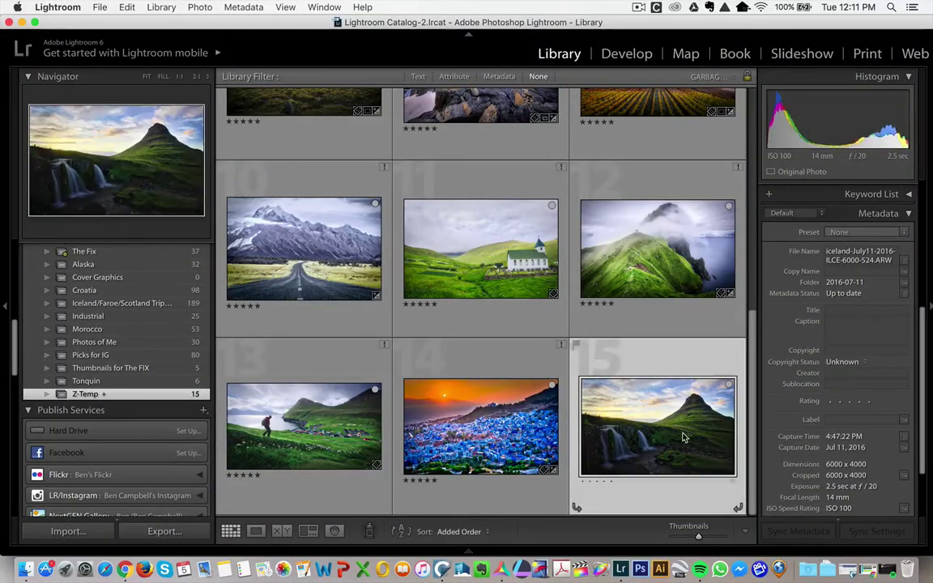